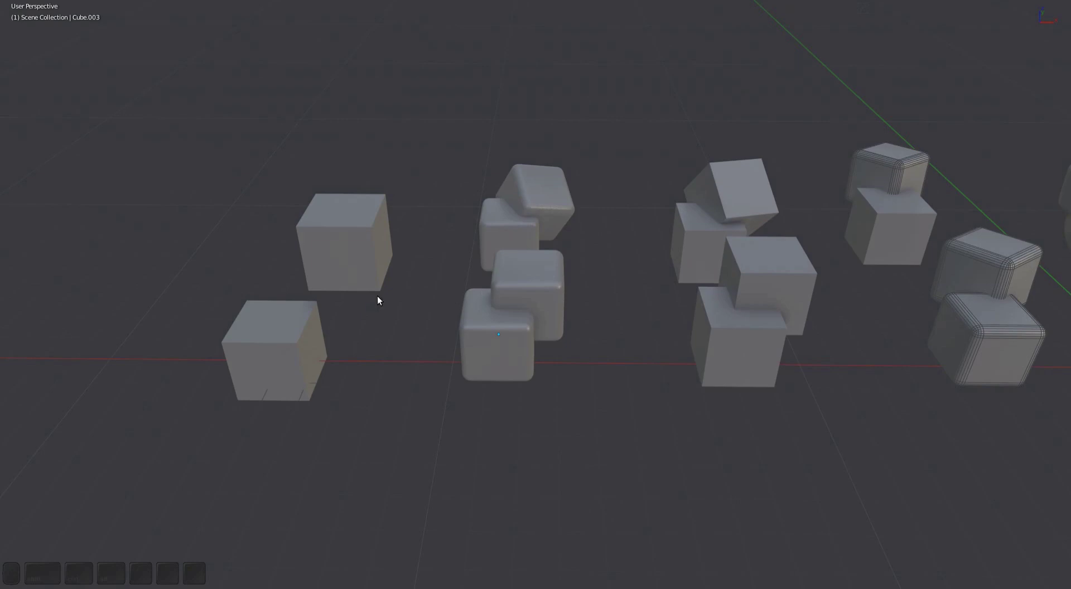
Try to slice the front plain cube with the separate, non-intersecting plain cube behind it
{"action": "middle_click_drag", "start_coordinate": [285, 298], "coordinate": [557, 335], "text": "ctrl"}
{"action": "left_click", "coordinate": [522, 266]}
{"action": "left_click", "coordinate": [484, 345], "text": "shift"}
{"action": "mouse_move", "coordinate": [484, 345]}
{"action": "middle_mouse_down"}
{"action": "mouse_move", "coordinate": [450, 307]}
{"action": "mouse_move", "coordinate": [490, 346]}
{"action": "middle_mouse_up"}
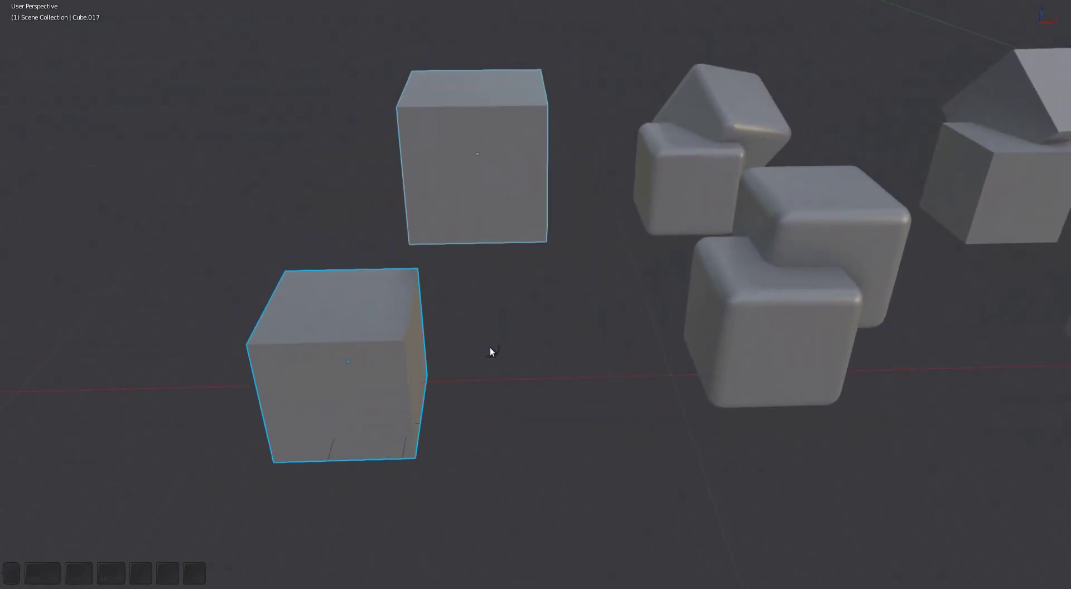
{"action": "key", "text": "d"}
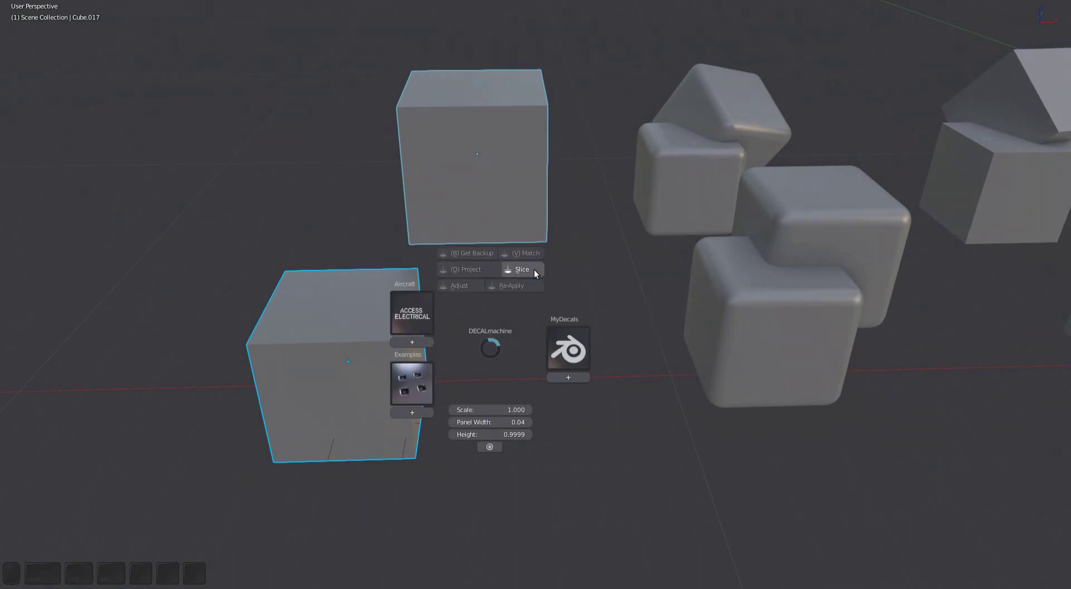
{"action": "left_click", "coordinate": [522, 269]}
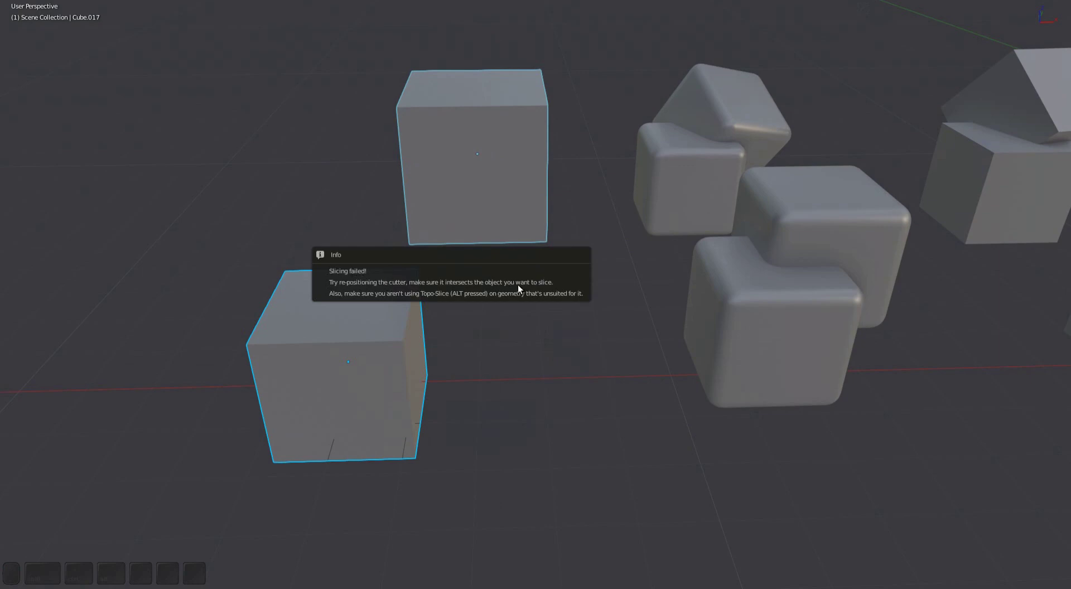
Slice the front rounded cube with the rounded cube overlapping it to create a panel line decal
{"action": "mouse_move", "coordinate": [420, 300]}
{"action": "middle_mouse_down"}
{"action": "mouse_move", "coordinate": [497, 276]}
{"action": "mouse_move", "coordinate": [424, 296]}
{"action": "middle_mouse_up"}
{"action": "middle_click_drag", "start_coordinate": [753, 246], "coordinate": [523, 274], "text": "shift"}
{"action": "left_click", "coordinate": [524, 274]}
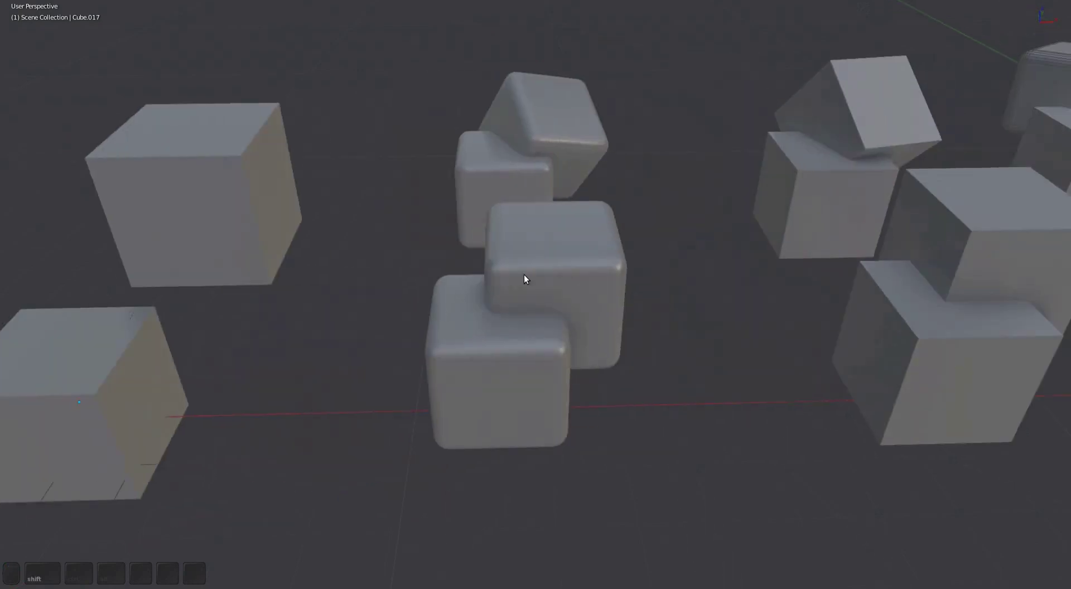
{"action": "left_click", "coordinate": [538, 345], "text": "shift"}
{"action": "middle_click_drag", "start_coordinate": [540, 317], "coordinate": [616, 334]}
{"action": "middle_click_drag", "start_coordinate": [616, 335], "coordinate": [606, 360], "text": "ctrl"}
{"action": "key", "text": "d"}
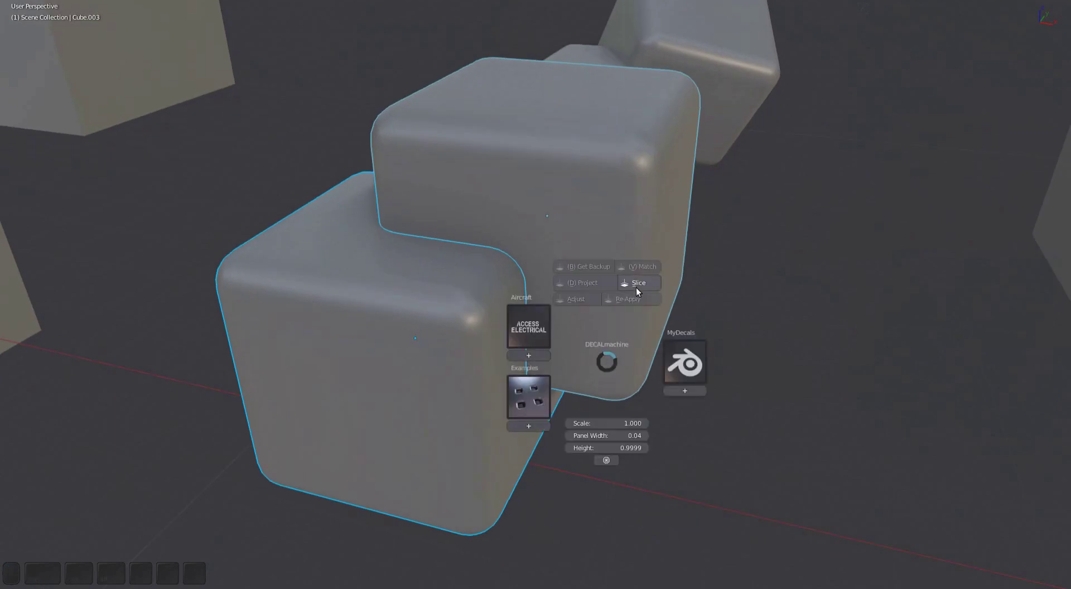
{"action": "left_click", "coordinate": [636, 287]}
{"action": "middle_click_drag", "start_coordinate": [436, 224], "coordinate": [434, 268], "text": "ctrl"}
{"action": "middle_click_drag", "start_coordinate": [605, 301], "coordinate": [581, 308]}
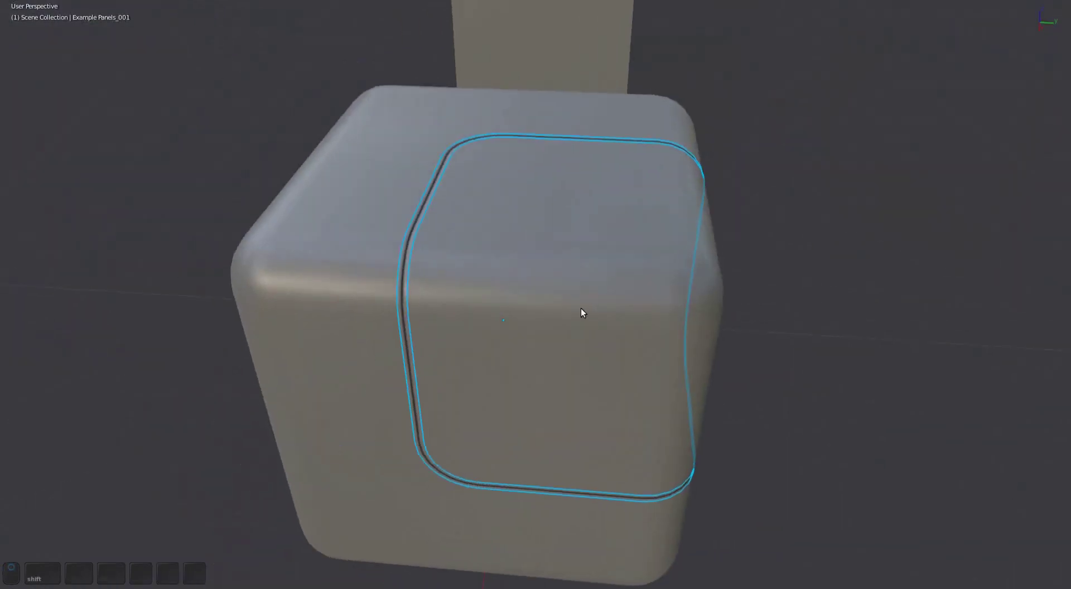
Scale and rotate the panel line decal on the rounded cube
{"action": "key", "text": "a"}
{"action": "mouse_move", "coordinate": [474, 306]}
{"action": "middle_mouse_down"}
{"action": "mouse_move", "coordinate": [487, 346]}
{"action": "mouse_move", "coordinate": [460, 265]}
{"action": "mouse_move", "coordinate": [521, 314]}
{"action": "mouse_move", "coordinate": [471, 304]}
{"action": "middle_mouse_up"}
{"action": "key", "text": "Page_Up"}
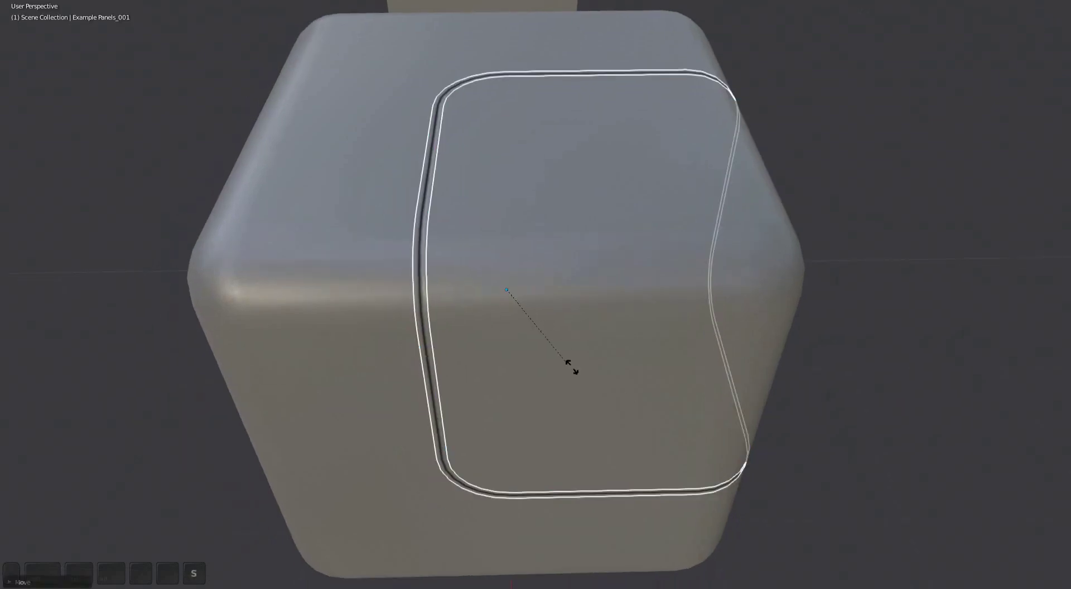
{"action": "left_click", "coordinate": [641, 402]}
{"action": "key", "text": "r"}
{"action": "left_click", "coordinate": [643, 284]}
{"action": "scroll", "coordinate": [608, 333], "scroll_direction": "down", "scroll_amount": 2}
{"action": "middle_click_drag", "start_coordinate": [608, 333], "coordinate": [531, 350]}
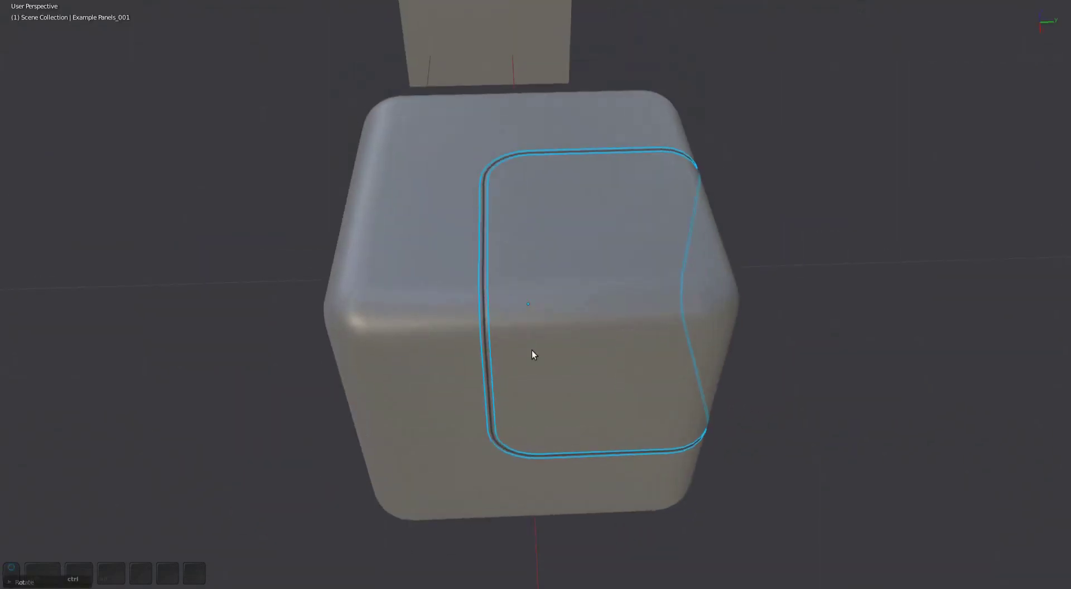
{"action": "scroll", "coordinate": [586, 367], "scroll_direction": "up", "scroll_amount": 1}
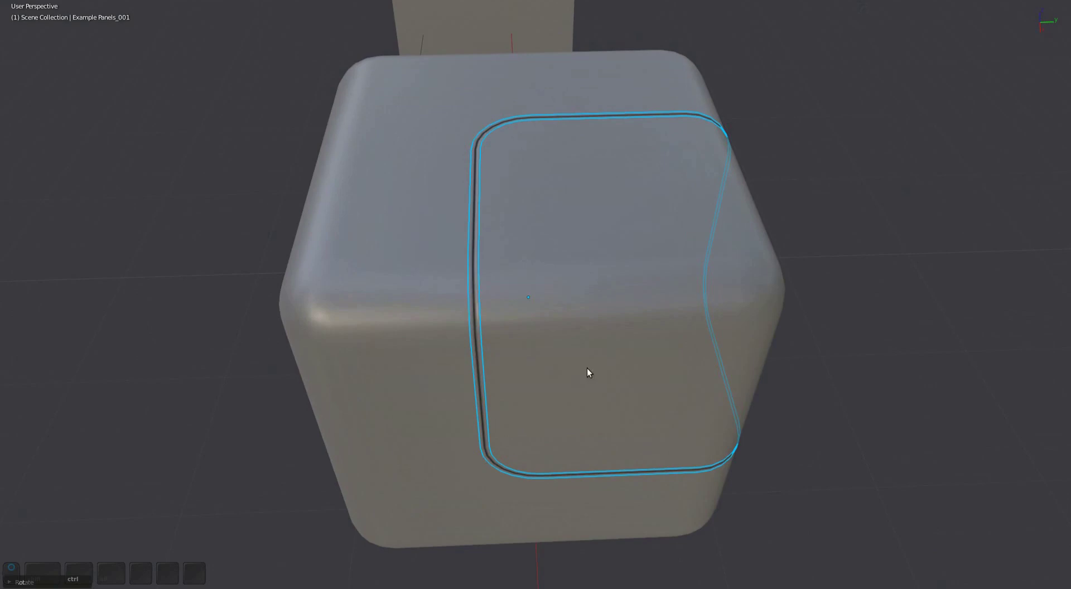
Widen the panel line on the rounded cube with Adjust Decal
{"action": "key", "text": "d"}
{"action": "key", "text": "a"}
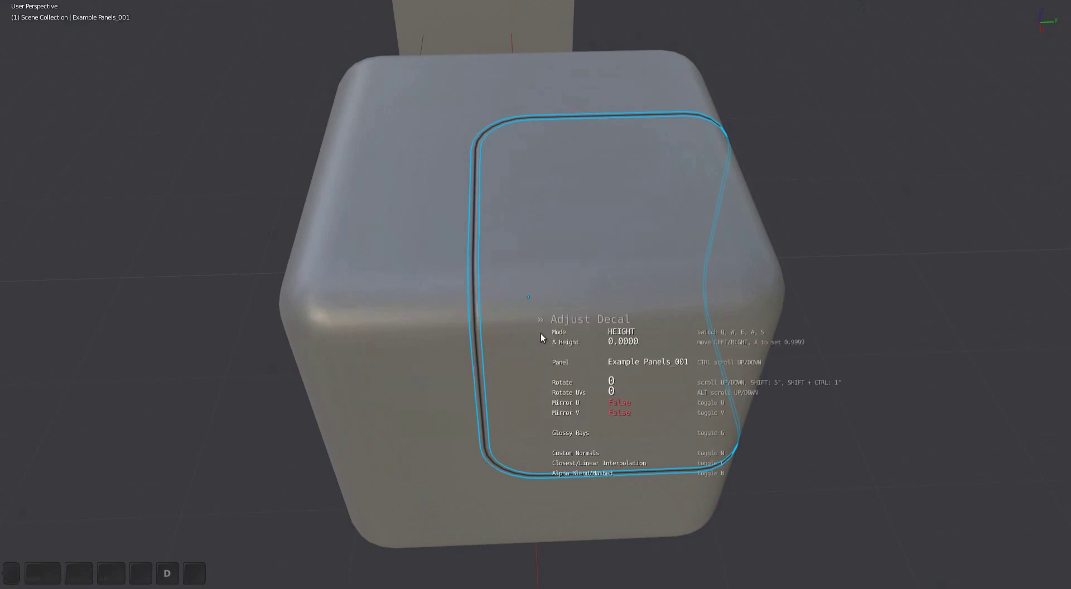
{"action": "key", "text": "w"}
{"action": "left_click", "coordinate": [87, 355]}
{"action": "middle_click_drag", "start_coordinate": [88, 360], "coordinate": [548, 335]}
Cycle the rounded cube's panel line through the available panel decals and set it to Example Panels_003
{"action": "key", "text": "d"}
{"action": "left_click", "coordinate": [535, 326]}
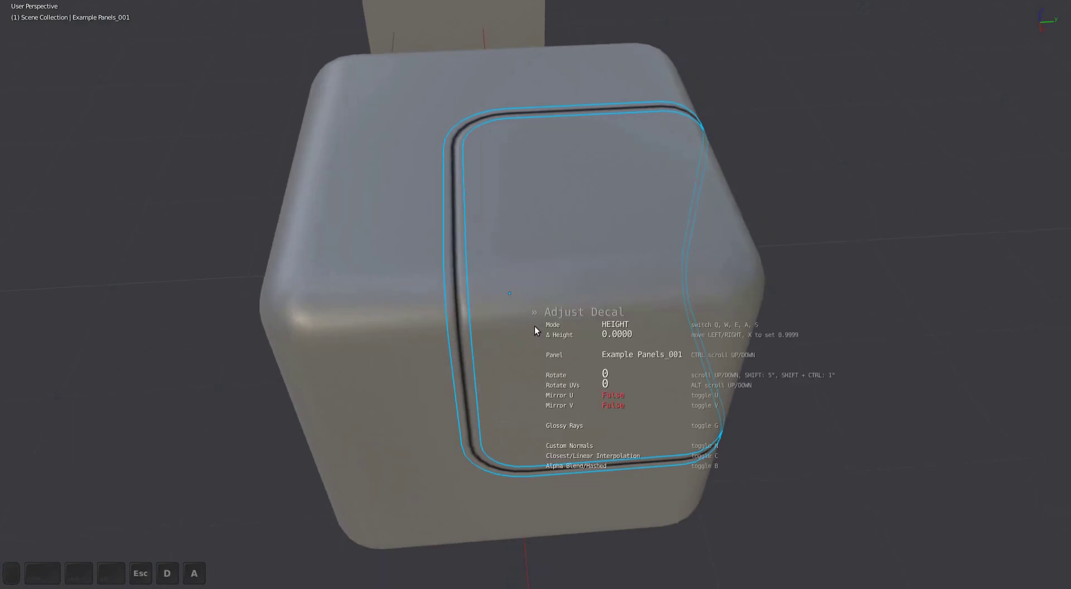
{"action": "scroll", "coordinate": [534, 326], "scroll_direction": "down", "scroll_amount": 2, "text": "ctrl"}
{"action": "scroll", "coordinate": [534, 326], "scroll_direction": "down", "scroll_amount": 1, "text": "ctrl"}
{"action": "scroll", "coordinate": [534, 325], "scroll_direction": "up", "scroll_amount": 2, "text": "ctrl"}
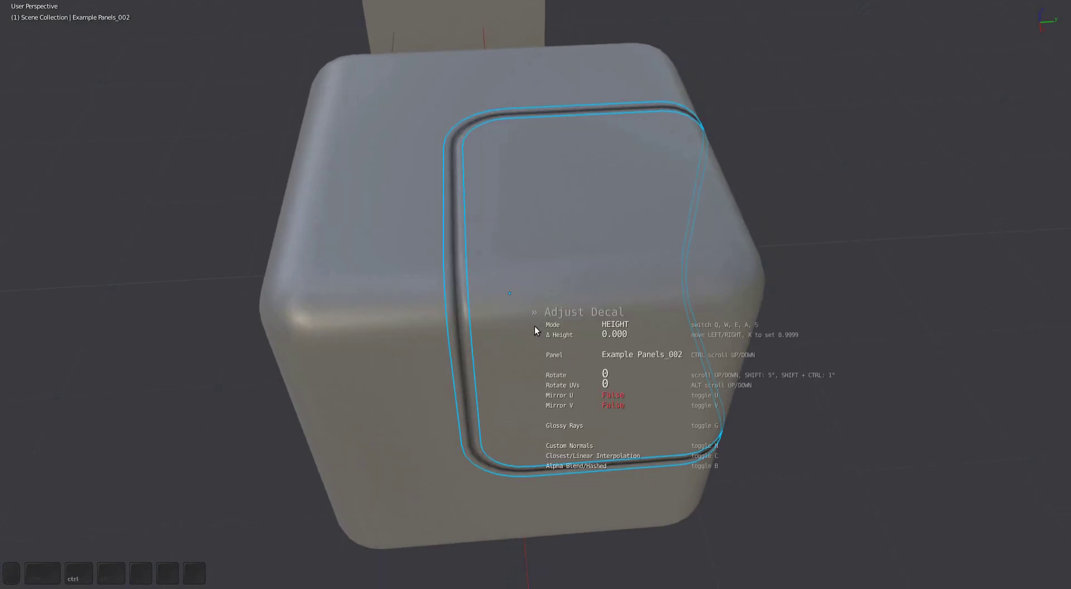
{"action": "scroll", "coordinate": [535, 326], "scroll_direction": "down", "scroll_amount": 1, "text": "ctrl"}
{"action": "left_click", "coordinate": [535, 326]}
{"action": "key", "text": "d"}
{"action": "key", "text": "a"}
{"action": "left_click", "coordinate": [520, 330]}
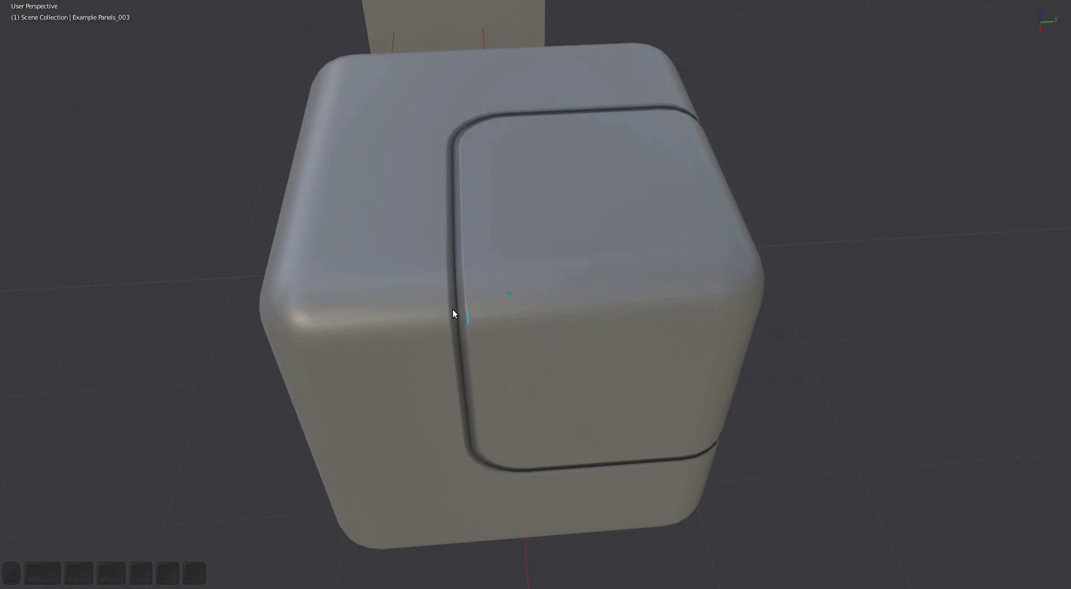
Bring back the cutter cube from the panel line's backup, scale it down and move it closer to the rounded cube's corner
{"action": "key", "text": "shift+d"}
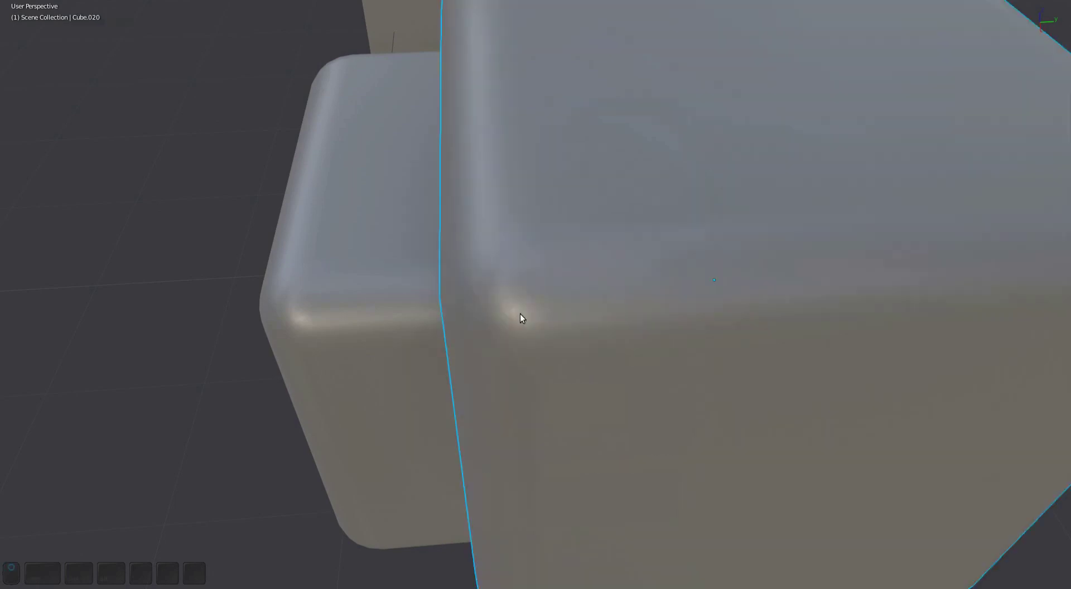
{"action": "middle_click_drag", "start_coordinate": [520, 313], "coordinate": [861, 461]}
{"action": "key", "text": "s"}
{"action": "left_click", "coordinate": [782, 372]}
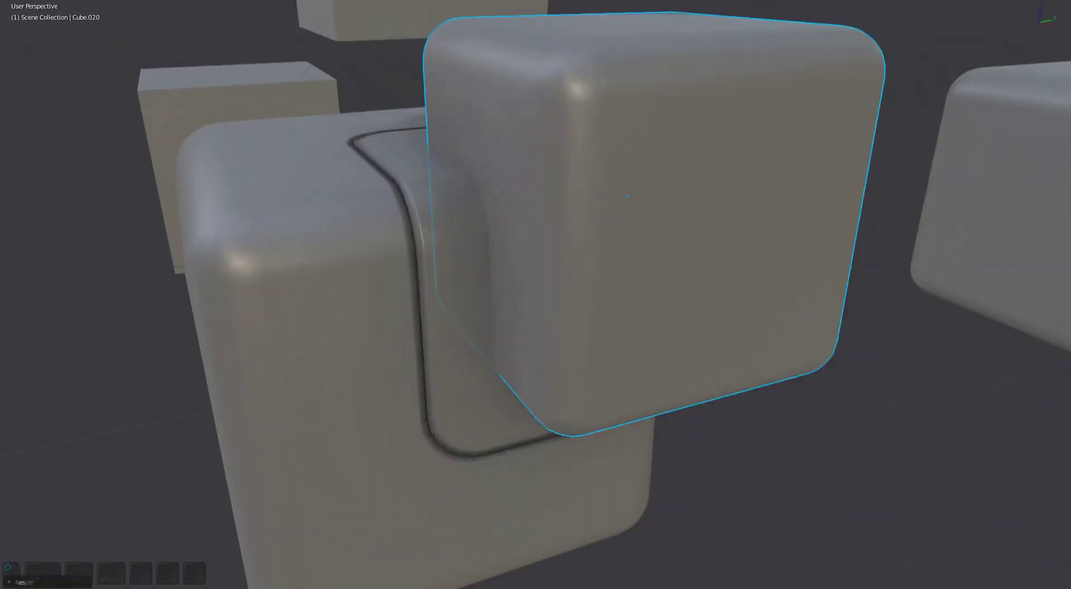
{"action": "middle_click_drag", "start_coordinate": [781, 372], "coordinate": [747, 360]}
{"action": "key", "text": "g"}
{"action": "left_click", "coordinate": [705, 390]}
Slice the rounded cube with the shrunken cutter to add a second panel line inside the first
{"action": "middle_click_drag", "start_coordinate": [490, 356], "coordinate": [516, 435]}
{"action": "left_click", "coordinate": [369, 369], "text": "shift"}
{"action": "key", "text": "shift+d"}
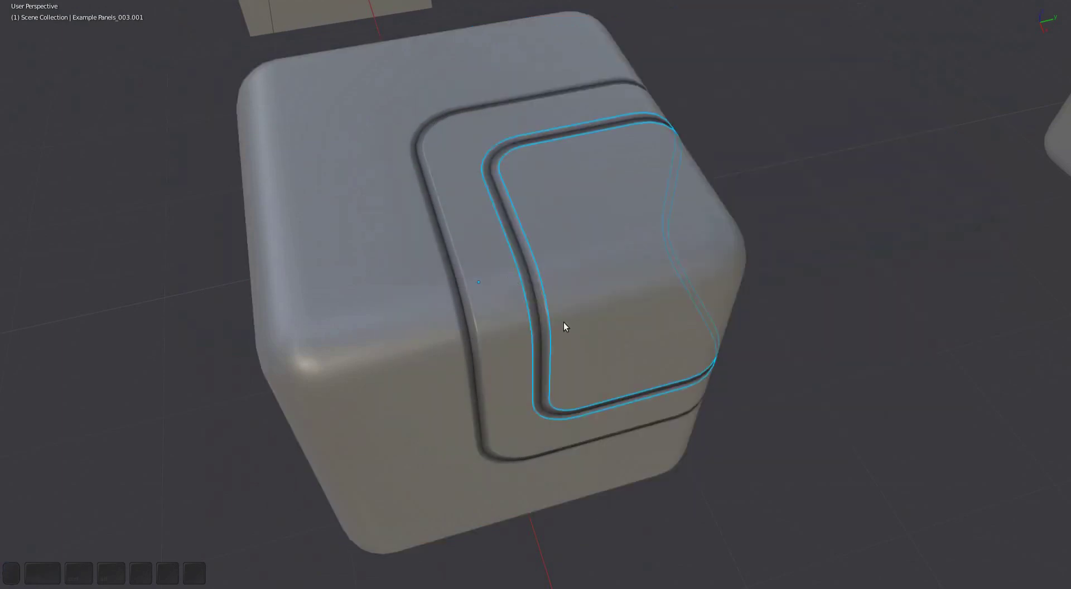
Narrow the inner panel line to about 0.578 of its width and switch it to Example Panels_006
{"action": "mouse_move", "coordinate": [563, 326]}
{"action": "middle_mouse_down", "text": "ctrl"}
{"action": "mouse_move", "coordinate": [501, 385]}
{"action": "mouse_move", "coordinate": [435, 352]}
{"action": "mouse_move", "coordinate": [521, 382]}
{"action": "mouse_move", "coordinate": [502, 318]}
{"action": "mouse_move", "coordinate": [560, 334]}
{"action": "middle_mouse_up", "text": "ctrl"}
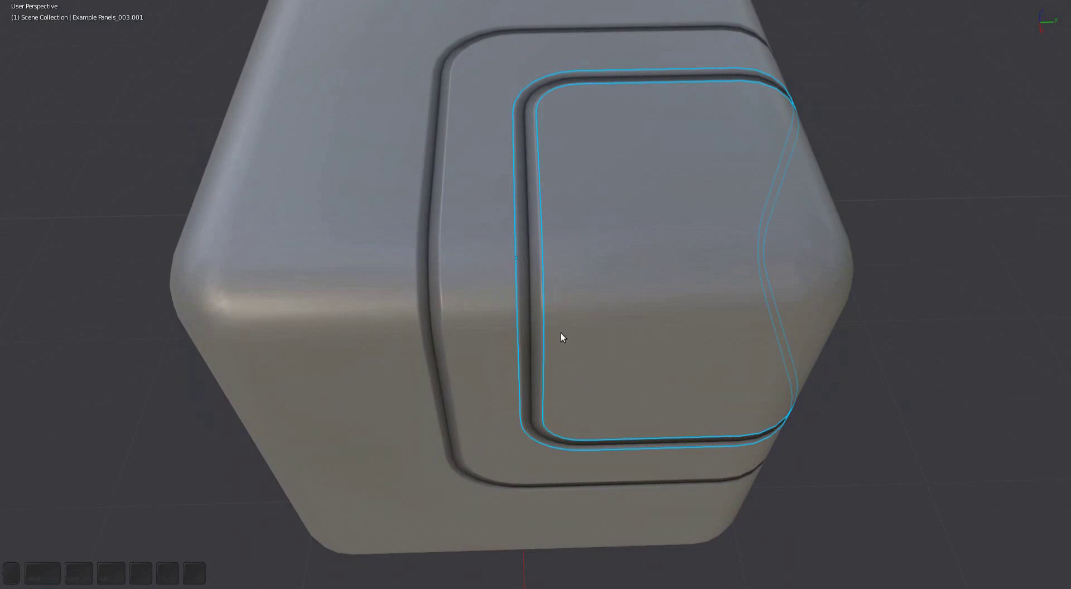
{"action": "key", "text": "shift+d"}
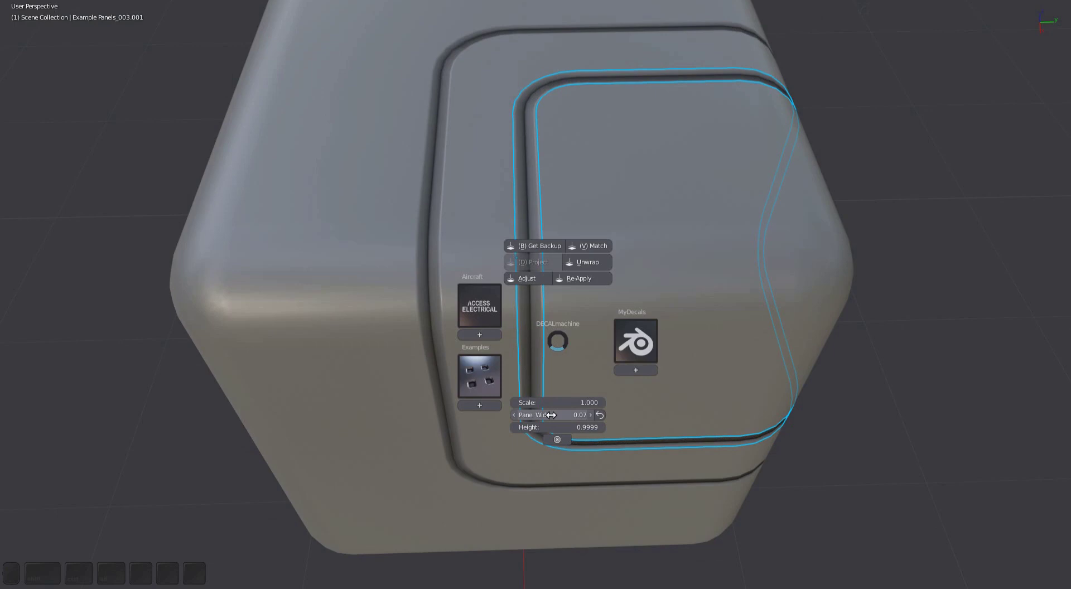
{"action": "key", "text": "Escape"}
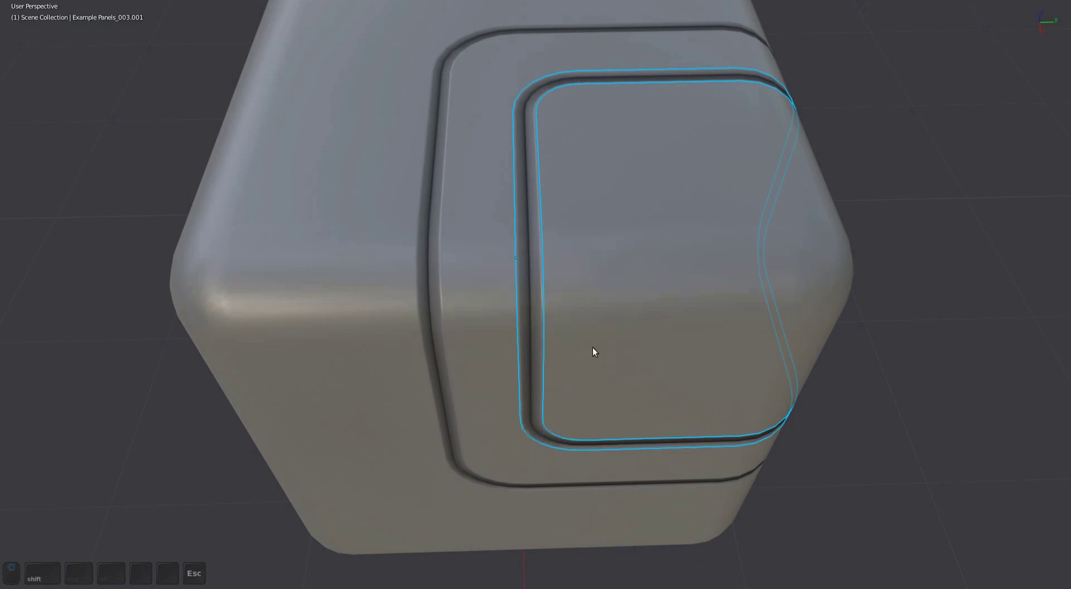
{"action": "middle_click_drag", "start_coordinate": [592, 351], "coordinate": [577, 361], "text": "shift"}
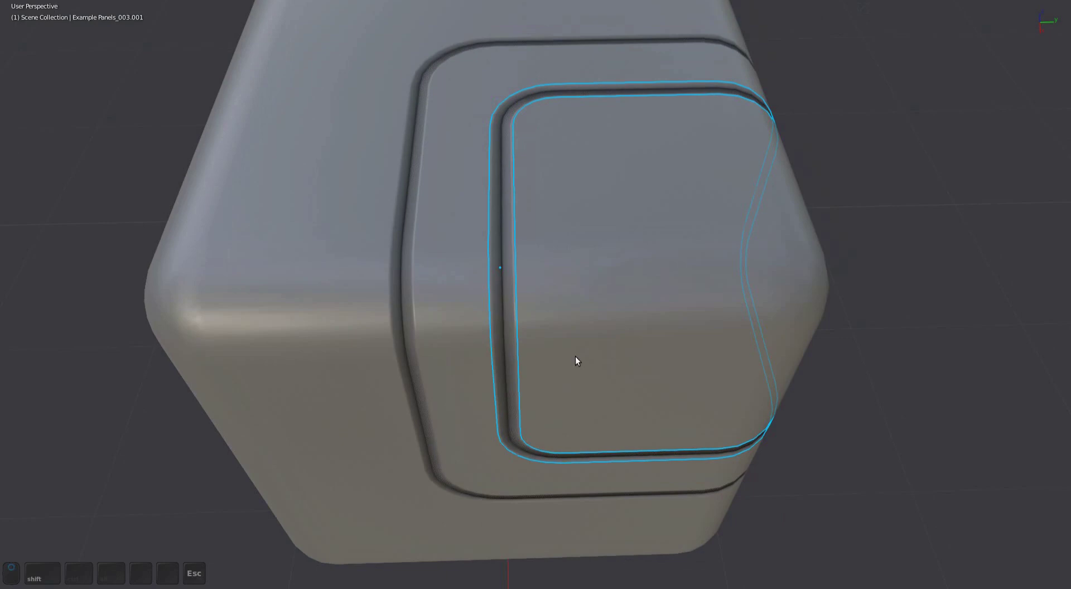
{"action": "key", "text": "d"}
{"action": "key", "text": "a"}
{"action": "key", "text": "w"}
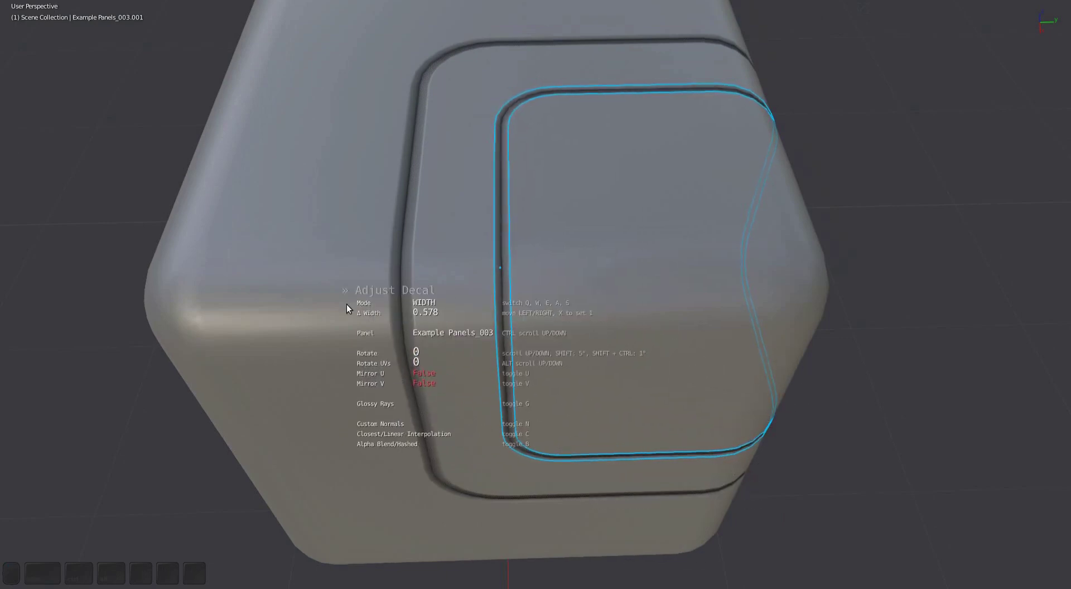
{"action": "left_click", "coordinate": [346, 303]}
{"action": "middle_click_drag", "start_coordinate": [600, 348], "coordinate": [607, 360], "text": "shift"}
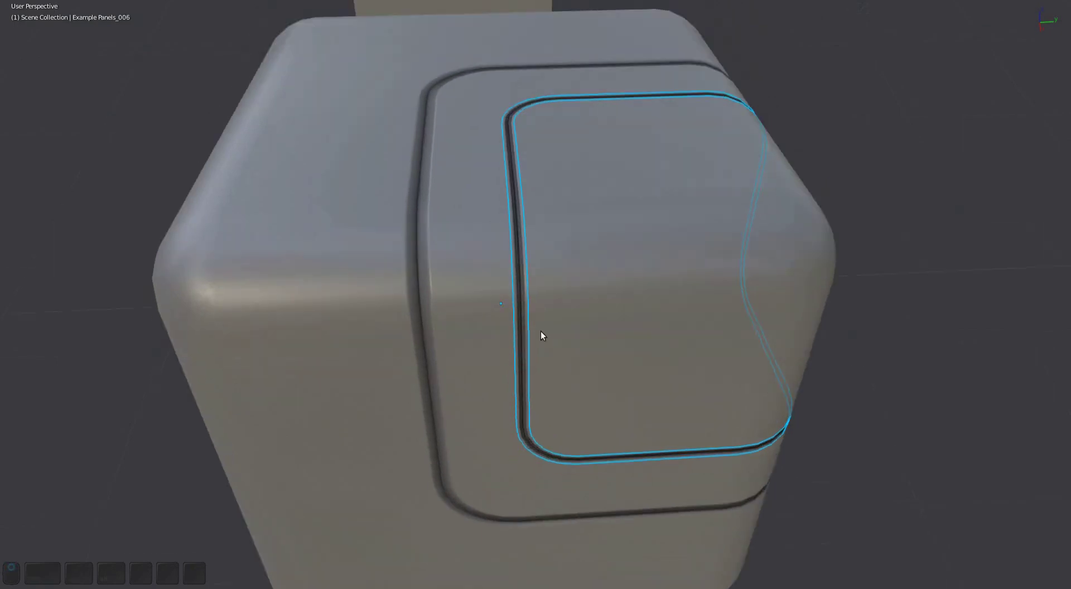
Bring back the cutter once more, scale and move it, and slice a third panel line inside the other two
{"action": "key", "text": "q"}
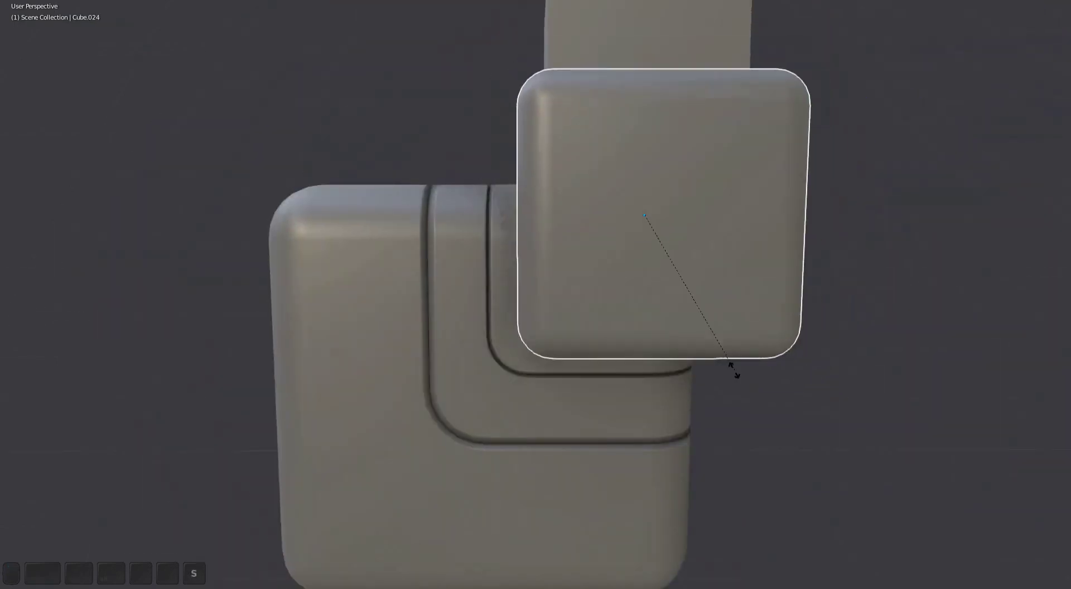
{"action": "key", "text": "g"}
{"action": "left_click", "coordinate": [689, 347]}
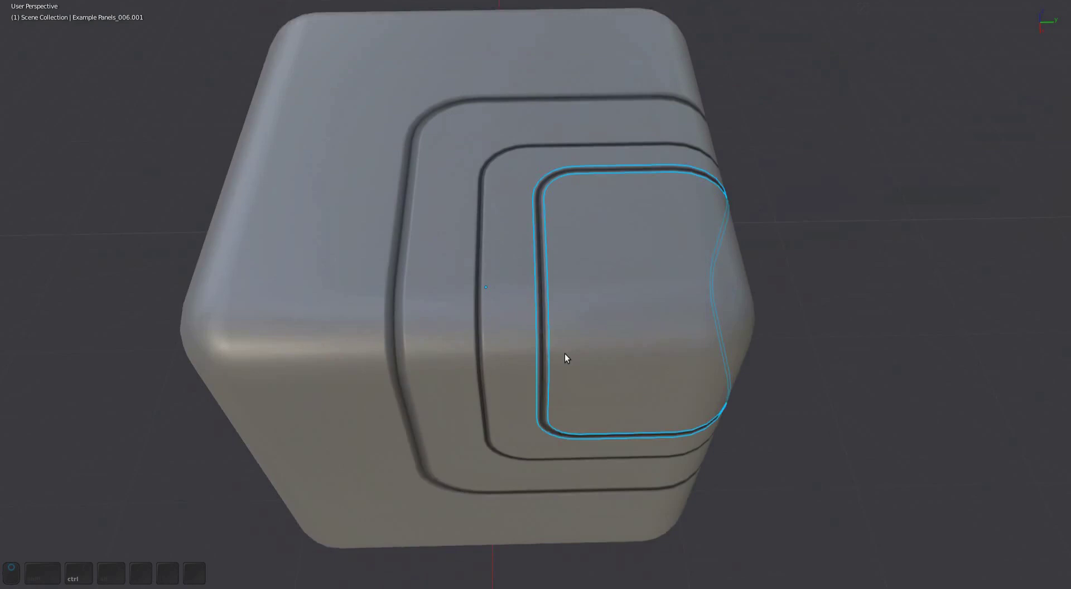
Slice the rear rounded cube with the tilted rounded cube intersecting it
{"action": "scroll", "coordinate": [564, 353], "scroll_direction": "up", "scroll_amount": 3}
{"action": "middle_click_drag", "start_coordinate": [424, 357], "coordinate": [538, 288]}
{"action": "scroll", "coordinate": [537, 289], "scroll_direction": "down", "scroll_amount": 4}
{"action": "middle_click_drag", "start_coordinate": [784, 324], "coordinate": [736, 337], "text": "shift"}
{"action": "middle_click_drag", "start_coordinate": [736, 337], "coordinate": [426, 313], "text": "shift"}
{"action": "middle_click_drag", "start_coordinate": [703, 314], "coordinate": [638, 263], "text": "shift"}
{"action": "left_click", "coordinate": [587, 232]}
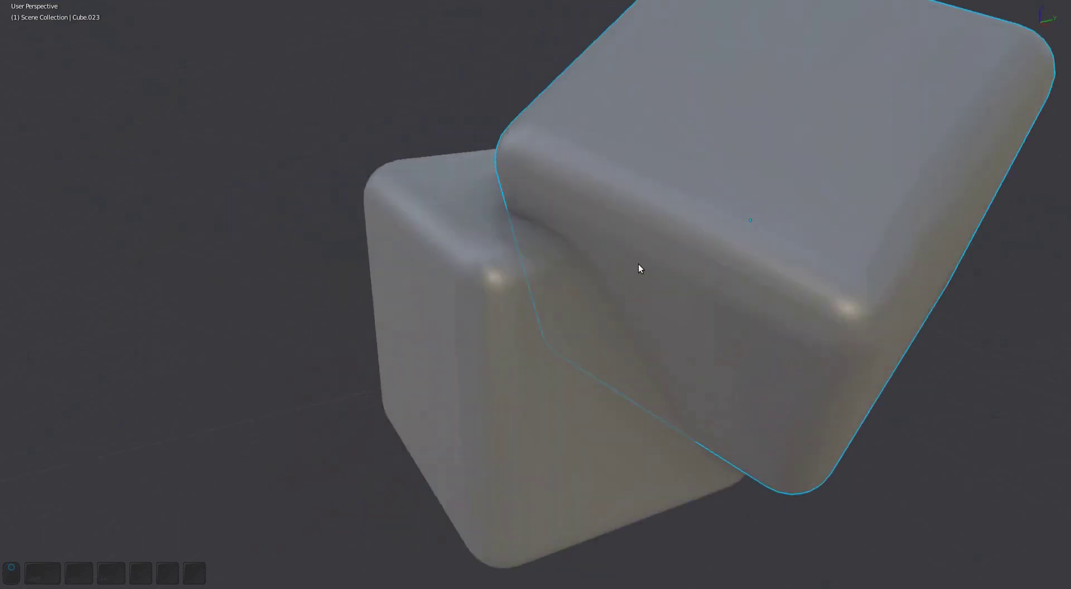
{"action": "left_click", "coordinate": [549, 279], "text": "shift"}
{"action": "middle_click_drag", "start_coordinate": [550, 279], "coordinate": [505, 287]}
{"action": "key", "text": "d"}
{"action": "left_click", "coordinate": [520, 210]}
{"action": "middle_click_drag", "start_coordinate": [520, 210], "coordinate": [617, 306]}
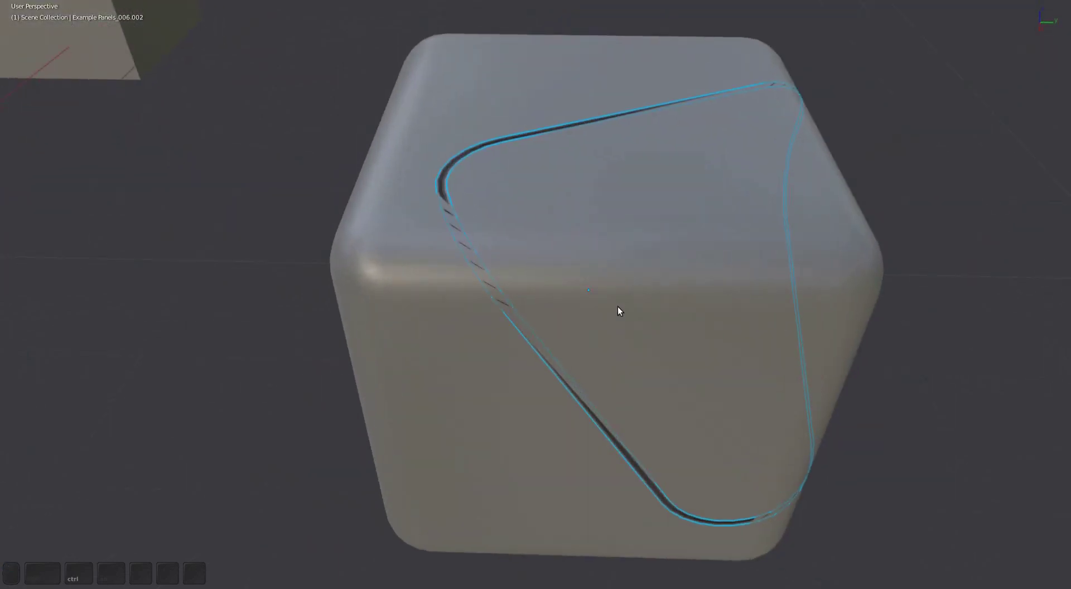
Widen the slanted panel line with Adjust Decal and switch it to Example Panels_003
{"action": "key", "text": "d"}
{"action": "key", "text": "a"}
{"action": "key", "text": "w"}
{"action": "key", "text": "q"}
{"action": "scroll", "coordinate": [620, 284], "scroll_direction": "down", "scroll_amount": 5, "text": "ctrl"}
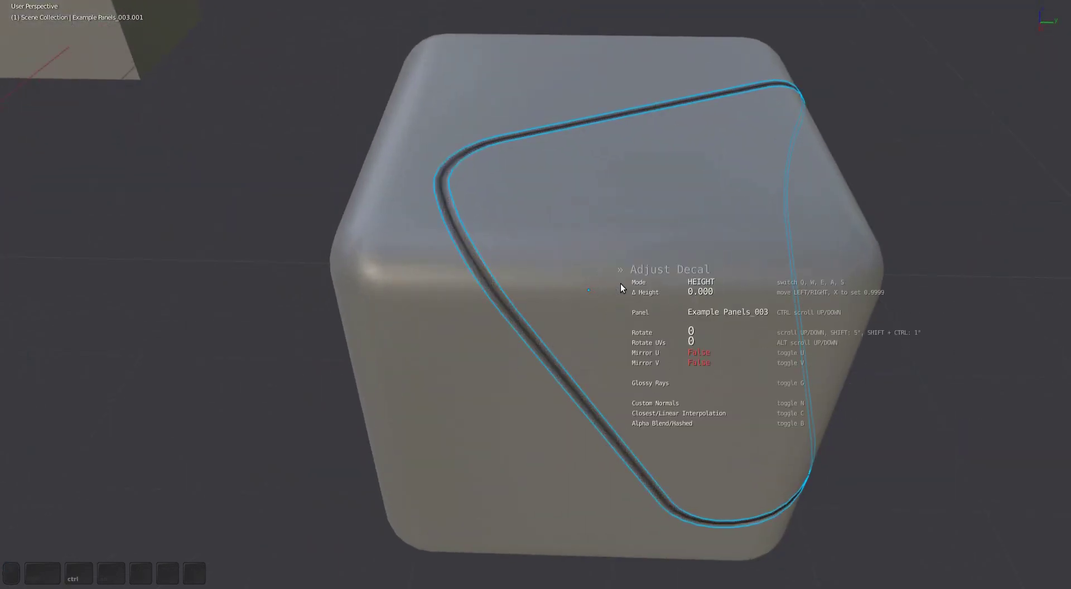
{"action": "left_click", "coordinate": [620, 283]}
Bring back the tilted rounded cutter and move it along its local Y axis away from the existing slanted panel line
{"action": "middle_click_drag", "start_coordinate": [620, 284], "coordinate": [531, 278]}
{"action": "left_click", "coordinate": [521, 321]}
{"action": "key", "text": "Page_Up"}
{"action": "key", "text": "alt+a"}
{"action": "left_click", "coordinate": [563, 300]}
{"action": "key", "text": "Page_Up"}
{"action": "key", "text": "alt+a"}
{"action": "left_click", "coordinate": [499, 330]}
{"action": "key", "text": "alt+h"}
{"action": "key", "text": "g"}
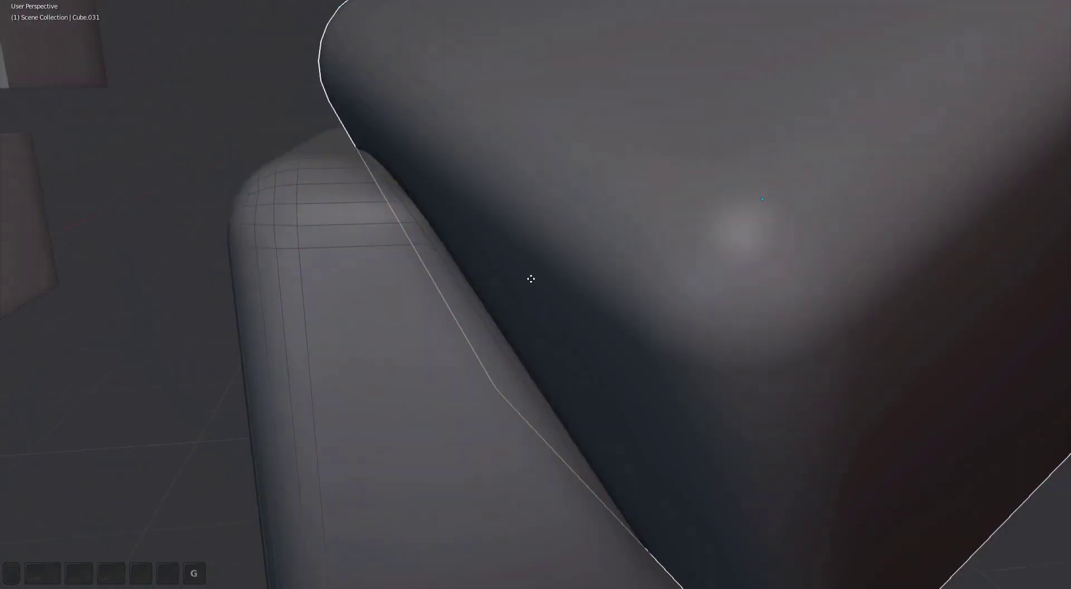
{"action": "key", "text": "y"}
{"action": "key", "text": "y"}
{"action": "right_click", "coordinate": [590, 275]}
Add the rounded target cube to the selection and Topo-Slice it with the moved cutter
{"action": "middle_click_drag", "start_coordinate": [837, 424], "coordinate": [803, 396]}
{"action": "left_click", "coordinate": [399, 369], "text": "shift"}
{"action": "middle_click_drag", "start_coordinate": [512, 308], "coordinate": [580, 345], "text": "shift"}
{"action": "key", "text": "d"}
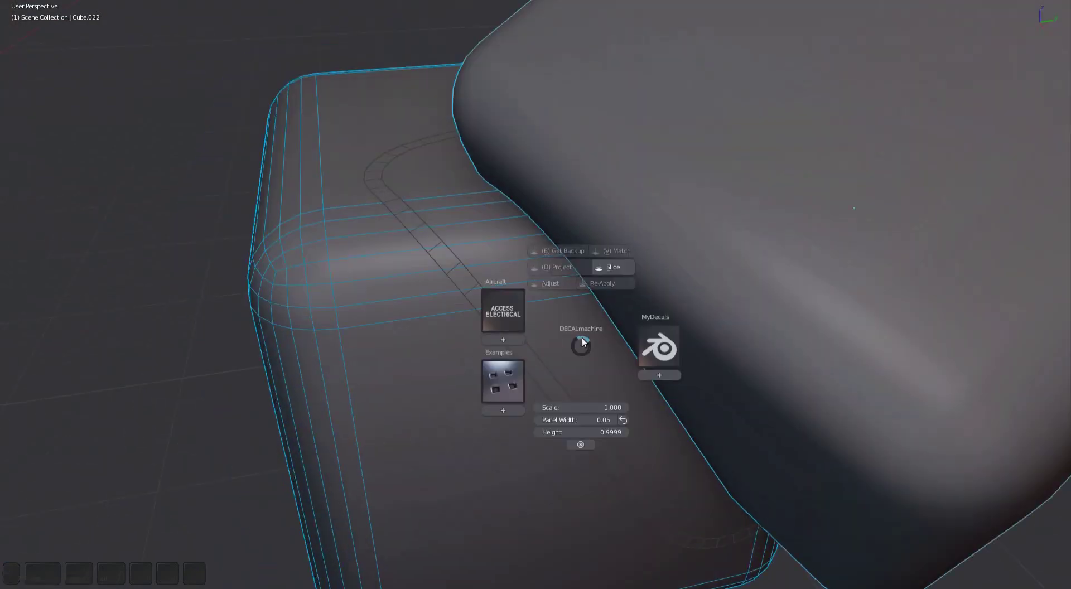
{"action": "left_click", "coordinate": [623, 272], "text": "alt"}
{"action": "middle_click_drag", "start_coordinate": [624, 271], "coordinate": [593, 347]}
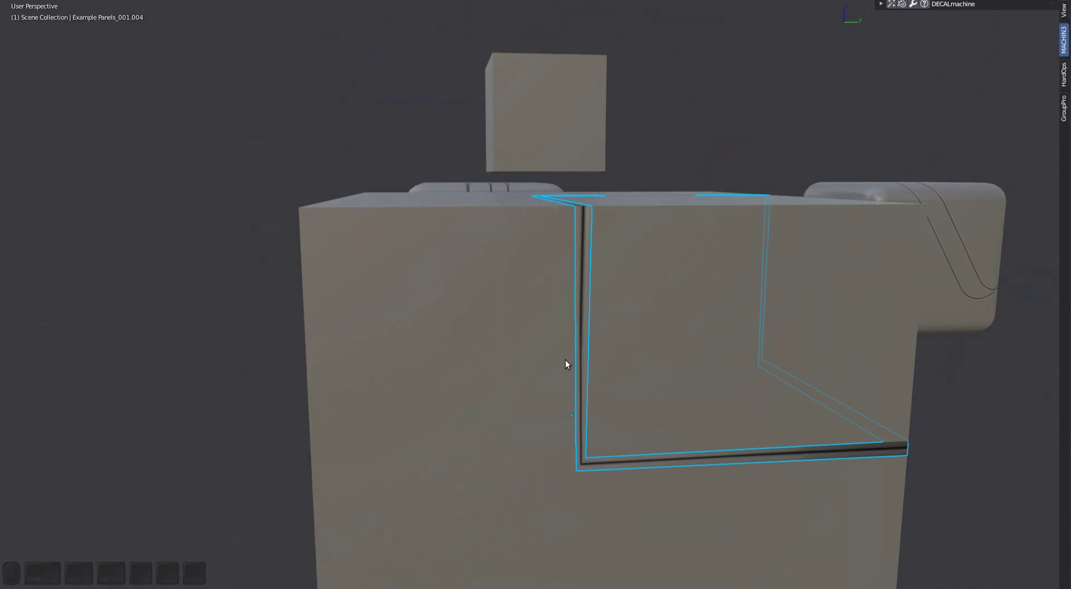
Bring back the cutter of the sharp-edged cube's panel line and slice the cube again with Topo-Slice
{"action": "key", "text": "d"}
{"action": "left_click", "coordinate": [556, 244]}
{"action": "middle_click_drag", "start_coordinate": [647, 376], "coordinate": [605, 385], "text": "shift"}
{"action": "left_click", "coordinate": [456, 288], "text": "shift"}
{"action": "key", "text": "d"}
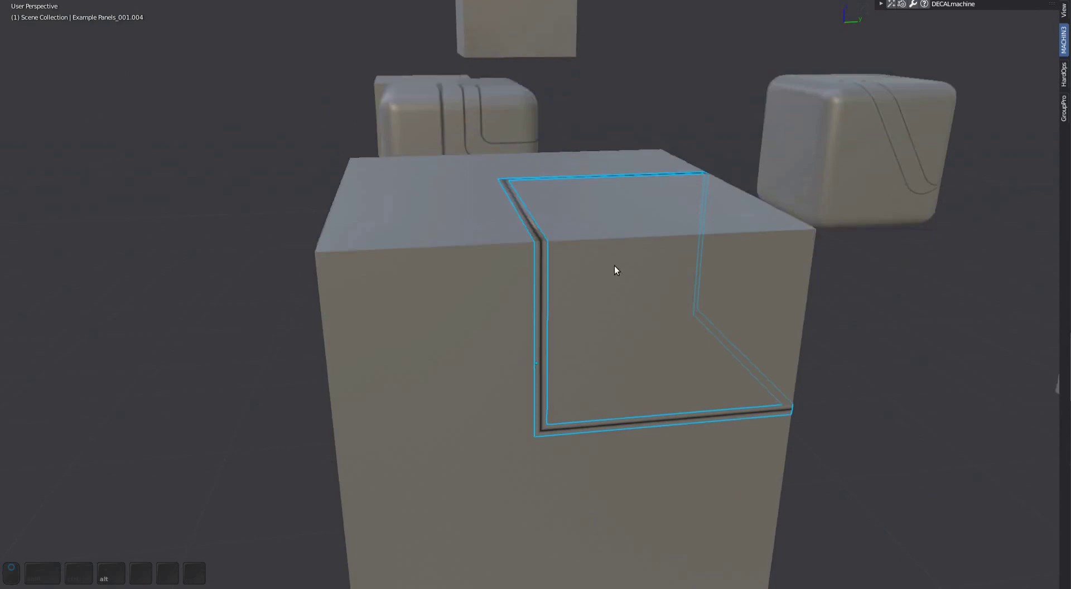
Check the Adjust Decal settings of the panel line on the sharp-edged cube
{"action": "middle_click_drag", "start_coordinate": [614, 265], "coordinate": [541, 329], "text": "ctrl"}
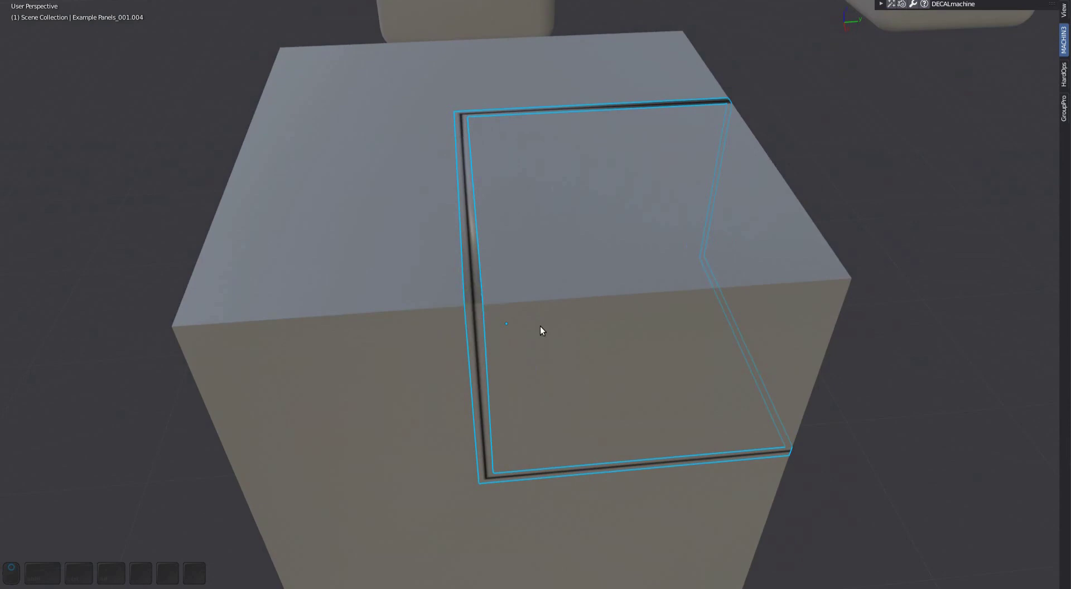
{"action": "key", "text": "alt+a"}
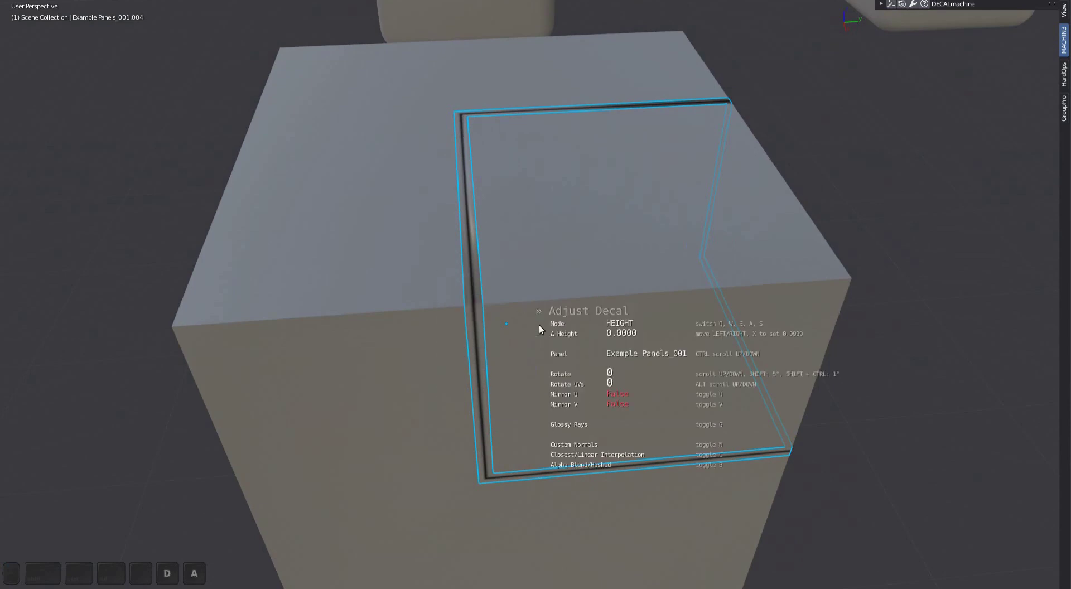
{"action": "left_click", "coordinate": [538, 324]}
Slice the neighbouring sharp-edged cube with the tilted cube intersecting it
{"action": "middle_click_drag", "start_coordinate": [538, 324], "coordinate": [318, 435]}
{"action": "left_click", "coordinate": [733, 275]}
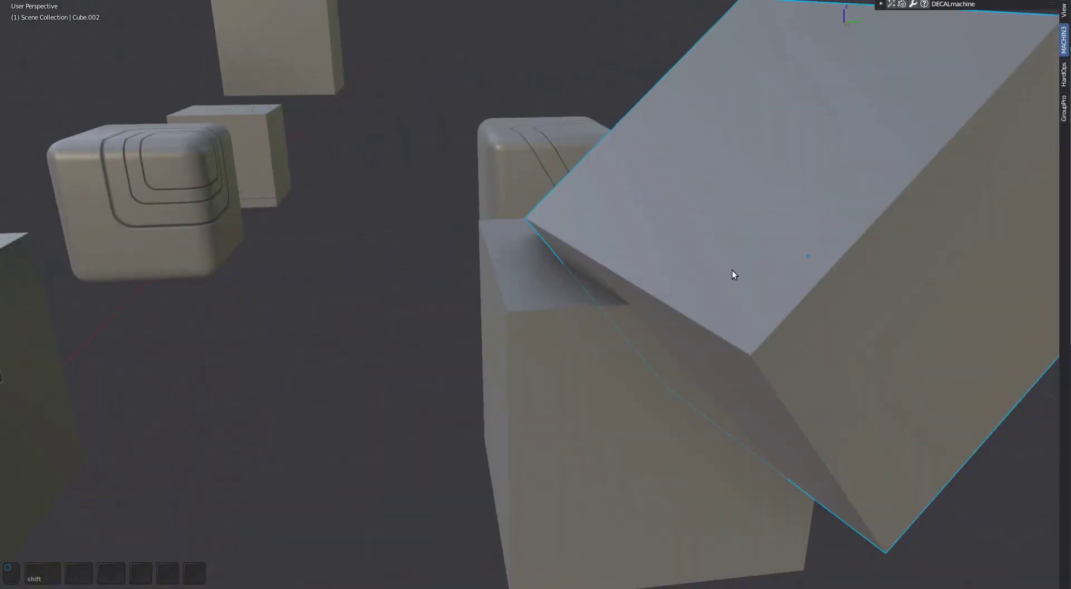
{"action": "left_click", "coordinate": [574, 446], "text": "shift"}
{"action": "key", "text": "d"}
{"action": "mouse_move", "coordinate": [571, 357]}
{"action": "middle_mouse_down", "text": "shift"}
{"action": "mouse_move", "coordinate": [539, 330]}
{"action": "mouse_move", "coordinate": [600, 353]}
{"action": "mouse_move", "coordinate": [568, 329]}
{"action": "mouse_move", "coordinate": [597, 308]}
{"action": "mouse_move", "coordinate": [597, 286]}
{"action": "middle_mouse_up", "text": "shift"}
{"action": "left_click", "coordinate": [567, 251]}
{"action": "scroll", "coordinate": [600, 302], "scroll_direction": "up", "scroll_amount": 2}
{"action": "key", "text": "d"}
{"action": "left_click", "coordinate": [658, 360]}
Add the sharp-edged cube to the selection and slice it again with the tilted cutter at a panel width of 0.05
{"action": "key", "text": "Page_Up"}
{"action": "key", "text": "Page_Up"}
{"action": "key", "text": "d"}
{"action": "left_click", "coordinate": [583, 218]}
{"action": "left_click", "coordinate": [463, 340], "text": "shift"}
{"action": "key", "text": "d"}
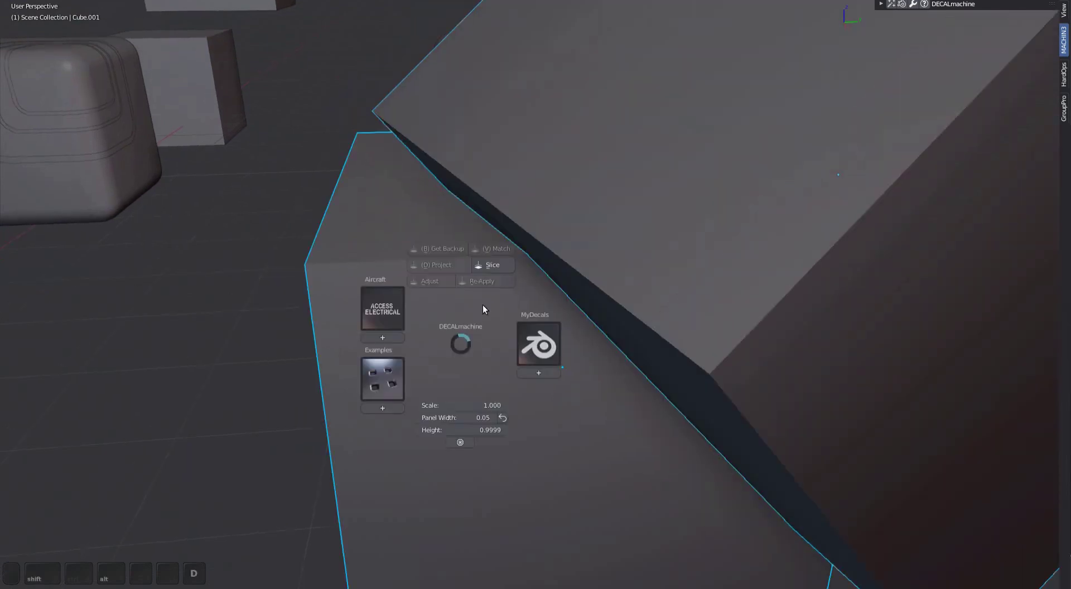
{"action": "left_click", "coordinate": [490, 266]}
Toggle Custom Normals for the panel line on the sharp-edged cube through Adjust Decal
{"action": "middle_click_drag", "start_coordinate": [536, 324], "coordinate": [541, 356]}
{"action": "middle_click_drag", "start_coordinate": [541, 355], "coordinate": [550, 313], "text": "shift"}
{"action": "key", "text": "d"}
{"action": "key", "text": "a"}
{"action": "key", "text": "n"}
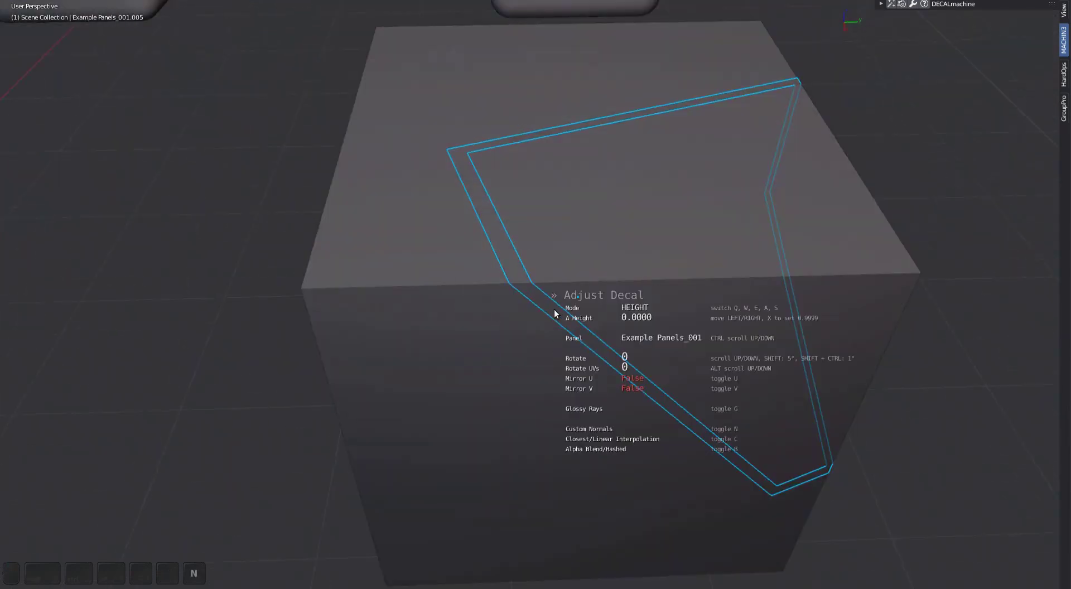
{"action": "left_click", "coordinate": [554, 309]}
Slice the front rounded cube with the rounded cube that intersects its corner
{"action": "key", "text": "Page_Up"}
{"action": "mouse_move", "coordinate": [615, 304]}
{"action": "middle_mouse_down"}
{"action": "mouse_move", "coordinate": [621, 316]}
{"action": "mouse_move", "coordinate": [605, 327]}
{"action": "mouse_move", "coordinate": [578, 248]}
{"action": "mouse_move", "coordinate": [588, 236]}
{"action": "mouse_move", "coordinate": [557, 272]}
{"action": "mouse_move", "coordinate": [646, 292]}
{"action": "mouse_move", "coordinate": [545, 304]}
{"action": "mouse_move", "coordinate": [559, 318]}
{"action": "mouse_move", "coordinate": [896, 359]}
{"action": "mouse_move", "coordinate": [739, 323]}
{"action": "middle_mouse_up"}
{"action": "key", "text": "a"}
{"action": "left_click", "coordinate": [739, 324]}
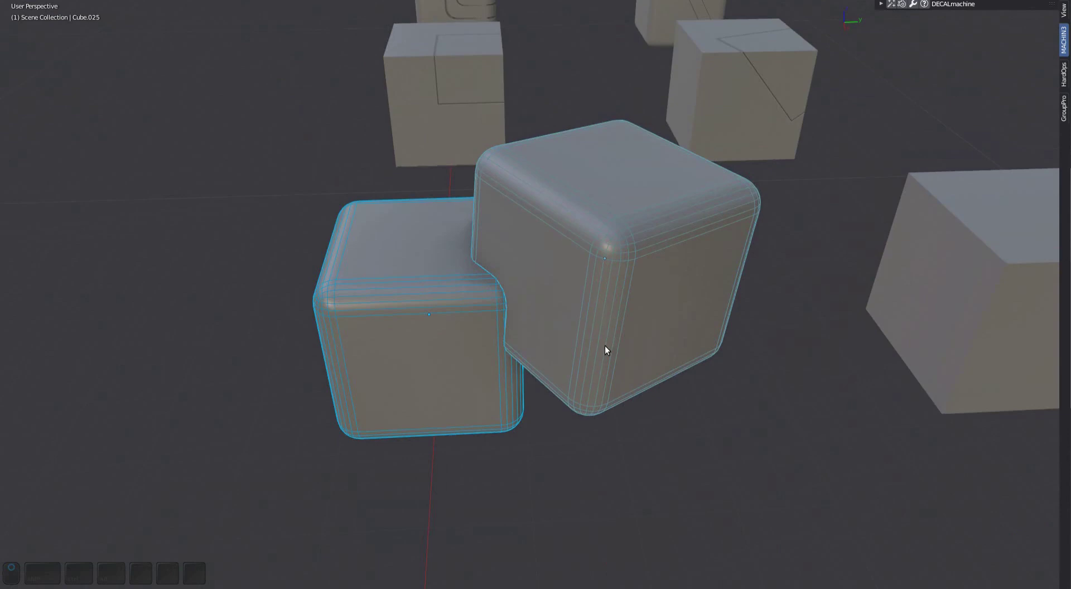
{"action": "middle_click_drag", "start_coordinate": [643, 264], "coordinate": [644, 304], "text": "shift"}
{"action": "middle_click_drag", "start_coordinate": [459, 314], "coordinate": [457, 285], "text": "ctrl"}
{"action": "middle_click_drag", "start_coordinate": [458, 312], "coordinate": [582, 372], "text": "ctrl"}
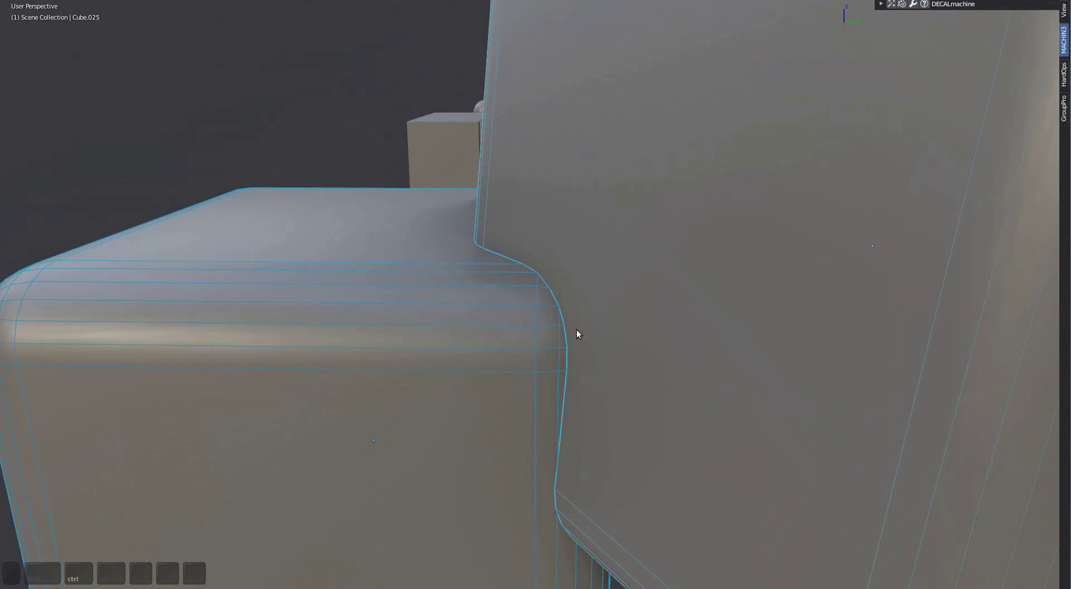
{"action": "key", "text": "d"}
{"action": "left_click", "coordinate": [611, 250]}
Reduce the width of the rounded cube's panel line with Adjust Decal to fix the broken faces at the corner
{"action": "mouse_move", "coordinate": [555, 292]}
{"action": "middle_mouse_down"}
{"action": "mouse_move", "coordinate": [482, 333]}
{"action": "mouse_move", "coordinate": [524, 337]}
{"action": "middle_mouse_up"}
{"action": "key", "text": "Page_Up"}
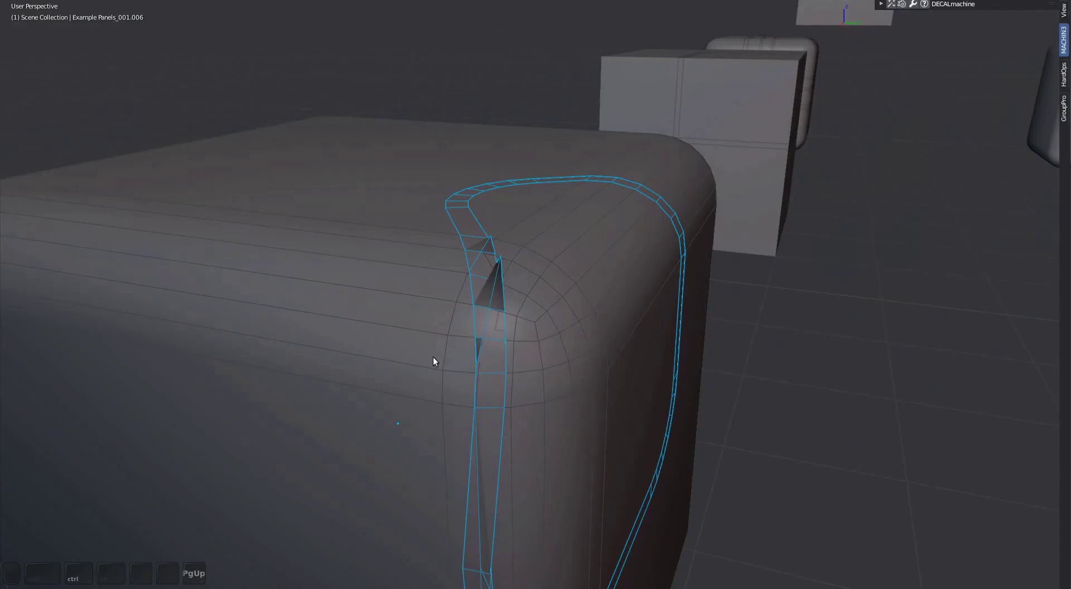
{"action": "mouse_move", "coordinate": [435, 360]}
{"action": "middle_mouse_down", "text": "ctrl"}
{"action": "mouse_move", "coordinate": [537, 369]}
{"action": "mouse_move", "coordinate": [616, 326]}
{"action": "middle_mouse_up", "text": "ctrl"}
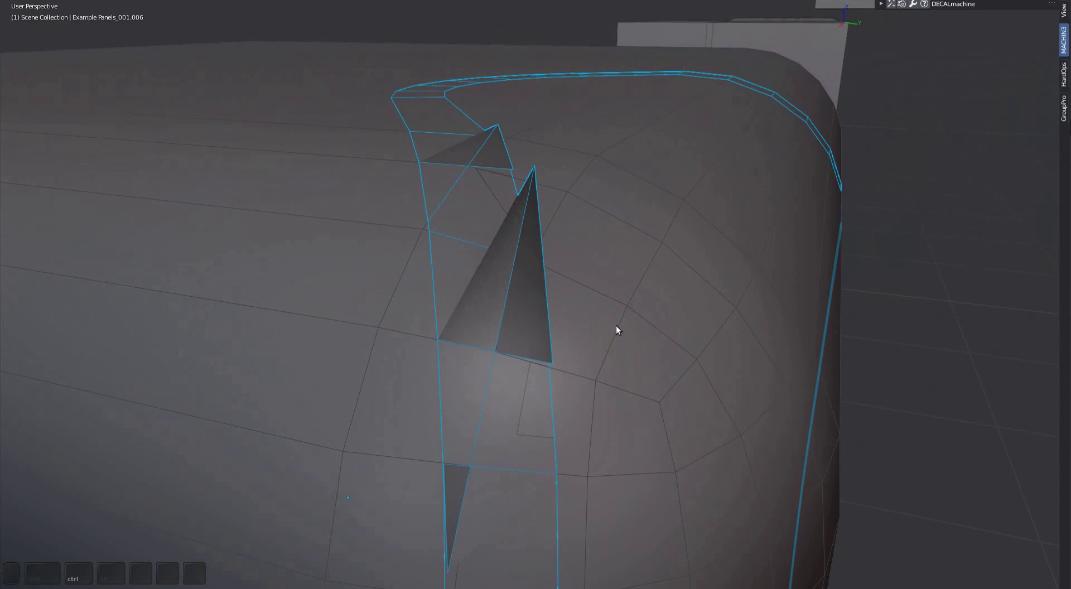
{"action": "key", "text": "d"}
{"action": "key", "text": "a"}
{"action": "key", "text": "w"}
{"action": "left_click", "coordinate": [128, 385]}
Narrow the panel line at the rounded corner further until it is a very thin strip
{"action": "middle_click_drag", "start_coordinate": [481, 384], "coordinate": [593, 443], "text": "ctrl"}
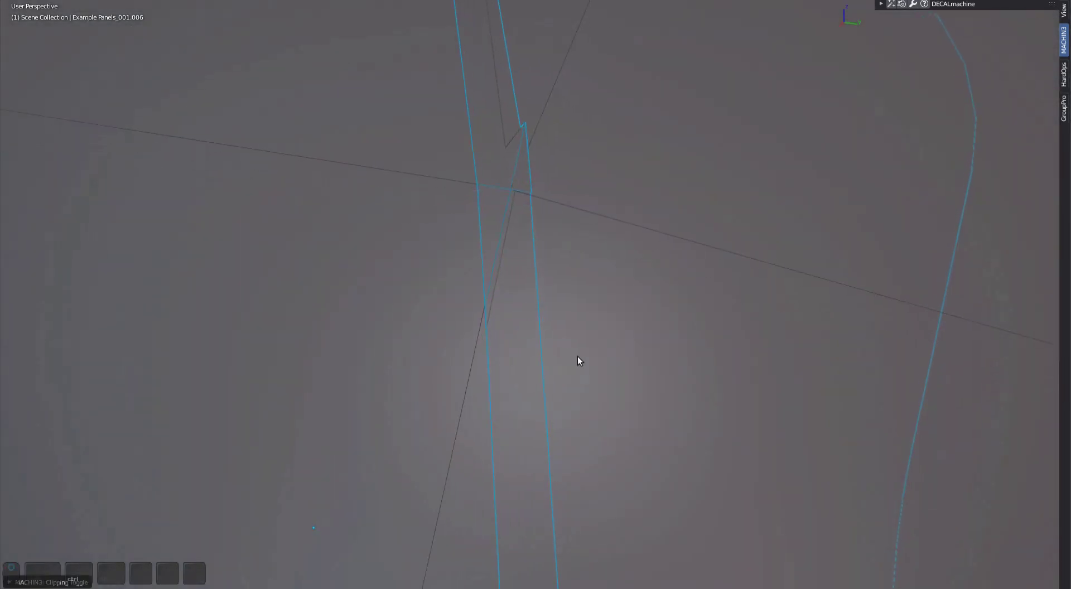
{"action": "key", "text": "alt+a"}
{"action": "left_click", "coordinate": [63, 376]}
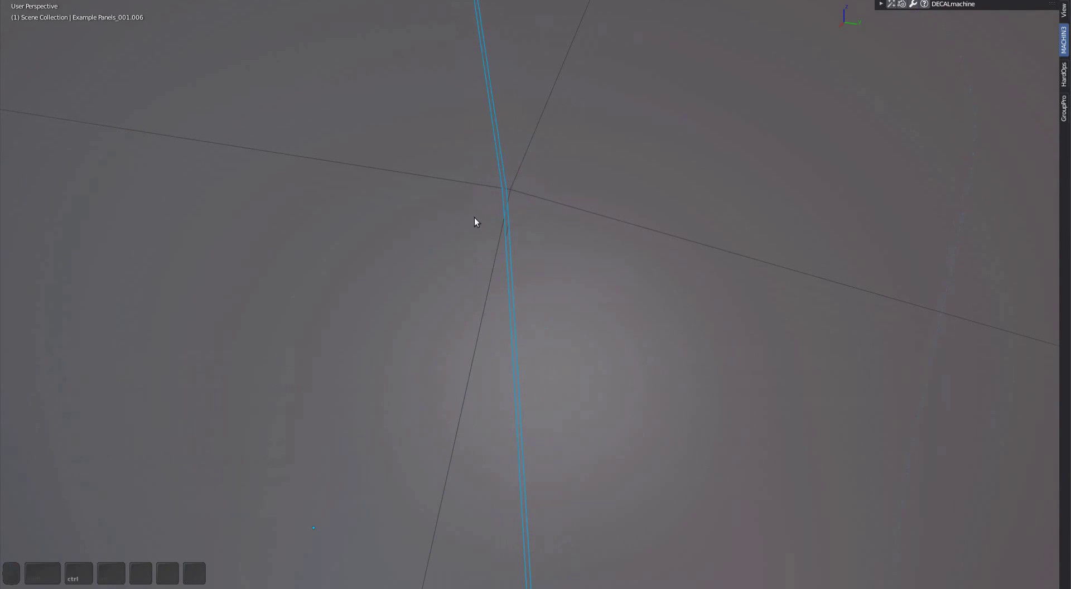
{"action": "key", "text": "shift+alt+c"}
{"action": "key", "text": "shift+alt+c"}
{"action": "key", "text": "shift+alt+c"}
{"action": "key", "text": "shift+alt+c"}
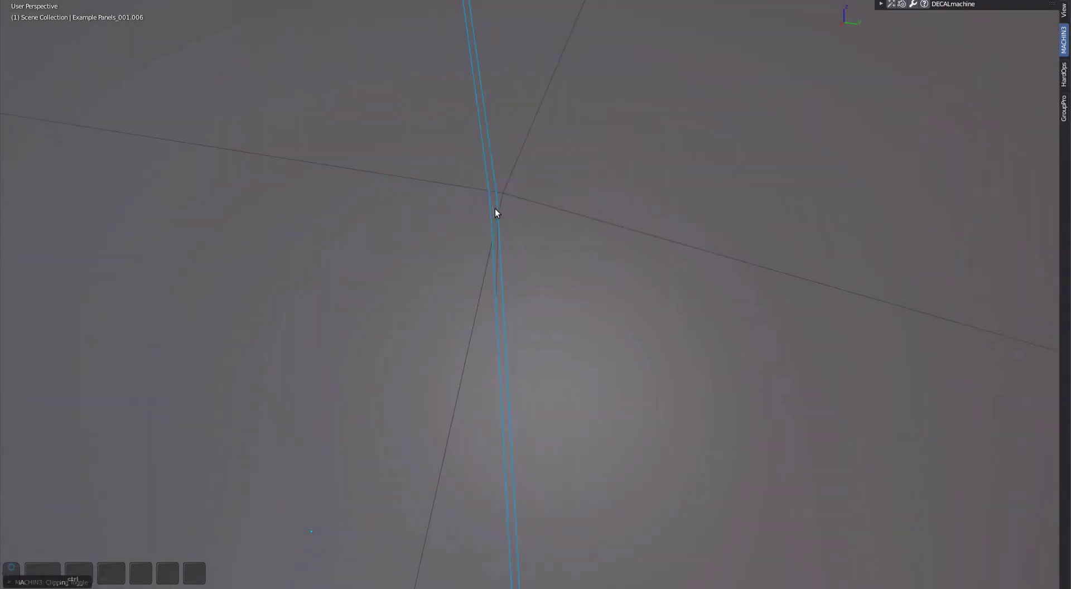
Inspect the thin panel line's individual faces at the rounded corner in Edit Mode
{"action": "key", "text": "Tab"}
{"action": "middle_click_drag", "start_coordinate": [511, 211], "coordinate": [602, 287], "text": "shift"}
{"action": "left_click", "coordinate": [488, 354]}
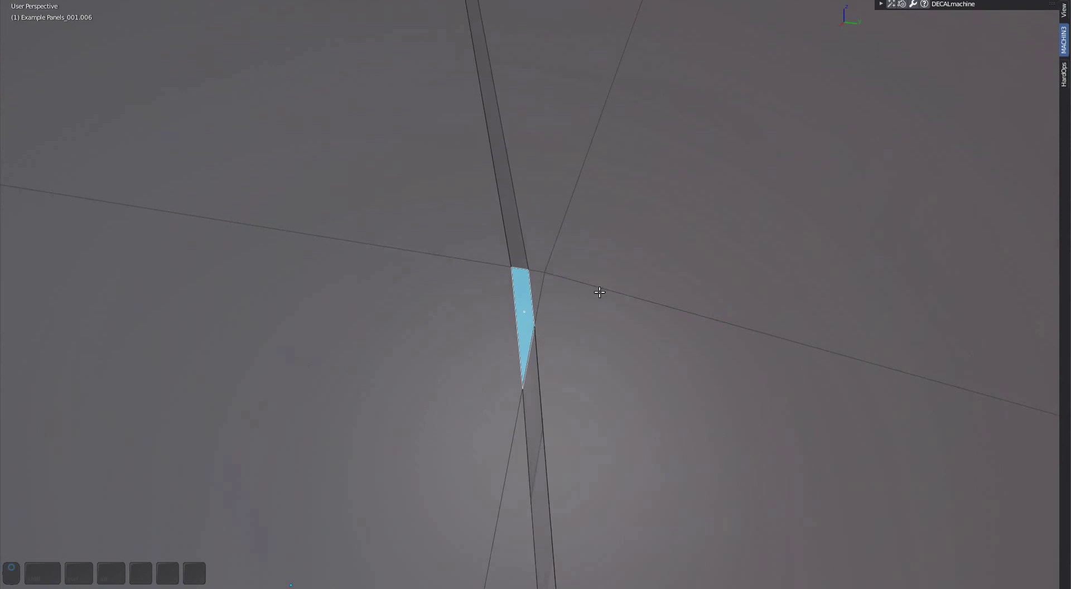
{"action": "middle_click_drag", "start_coordinate": [599, 292], "coordinate": [595, 271]}
{"action": "left_click", "coordinate": [528, 416]}
{"action": "key", "text": "Tab"}
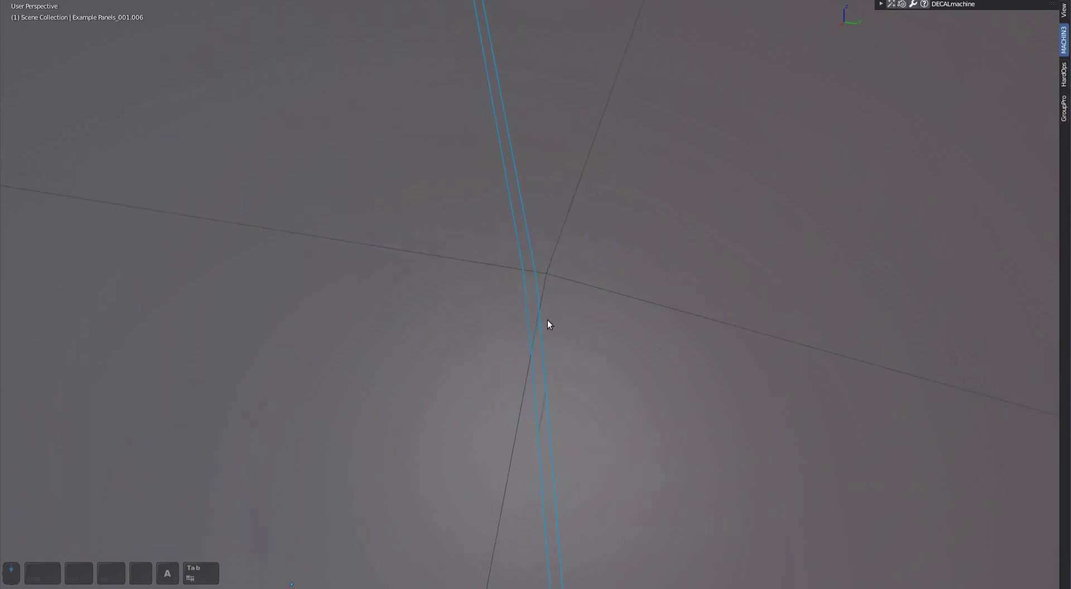
Widen the thin panel line on the rounded cube again with Adjust Decal in width mode
{"action": "middle_click_drag", "start_coordinate": [548, 296], "coordinate": [457, 218], "text": "shift"}
{"action": "scroll", "coordinate": [456, 216], "scroll_direction": "down", "scroll_amount": 6}
{"action": "scroll", "coordinate": [457, 216], "scroll_direction": "down", "scroll_amount": 3}
{"action": "middle_click_drag", "start_coordinate": [490, 346], "coordinate": [497, 200], "text": "shift"}
{"action": "middle_click_drag", "start_coordinate": [496, 201], "coordinate": [487, 249]}
{"action": "key", "text": "d"}
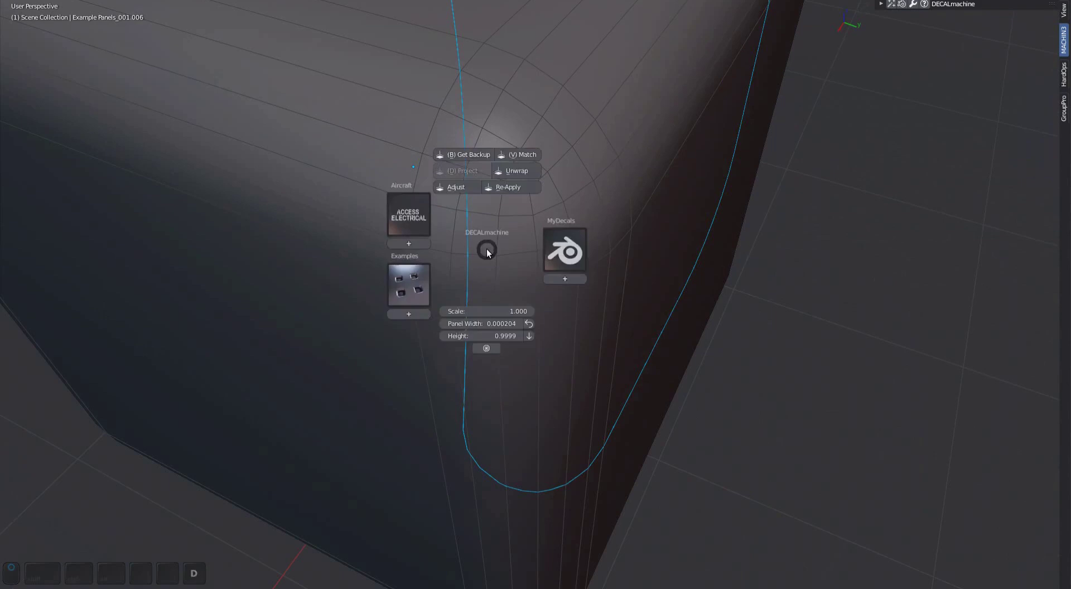
{"action": "key", "text": "a"}
{"action": "key", "text": "w"}
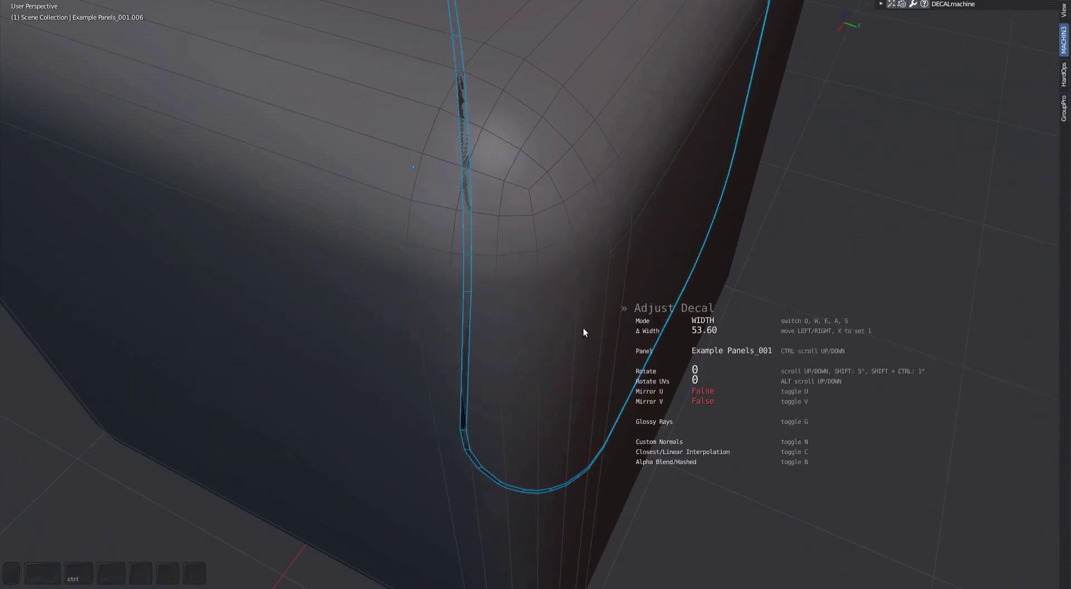
{"action": "key", "text": "ctrl"}
{"action": "left_click", "coordinate": [834, 309]}
Bring back the rounded cutter and slice the rounded cube with it again at a panel width of 0.02
{"action": "mouse_move", "coordinate": [551, 349]}
{"action": "middle_mouse_down"}
{"action": "mouse_move", "coordinate": [557, 278]}
{"action": "mouse_move", "coordinate": [500, 300]}
{"action": "middle_mouse_up"}
{"action": "key", "text": "z"}
{"action": "middle_click_drag", "start_coordinate": [477, 239], "coordinate": [497, 302], "text": "shift"}
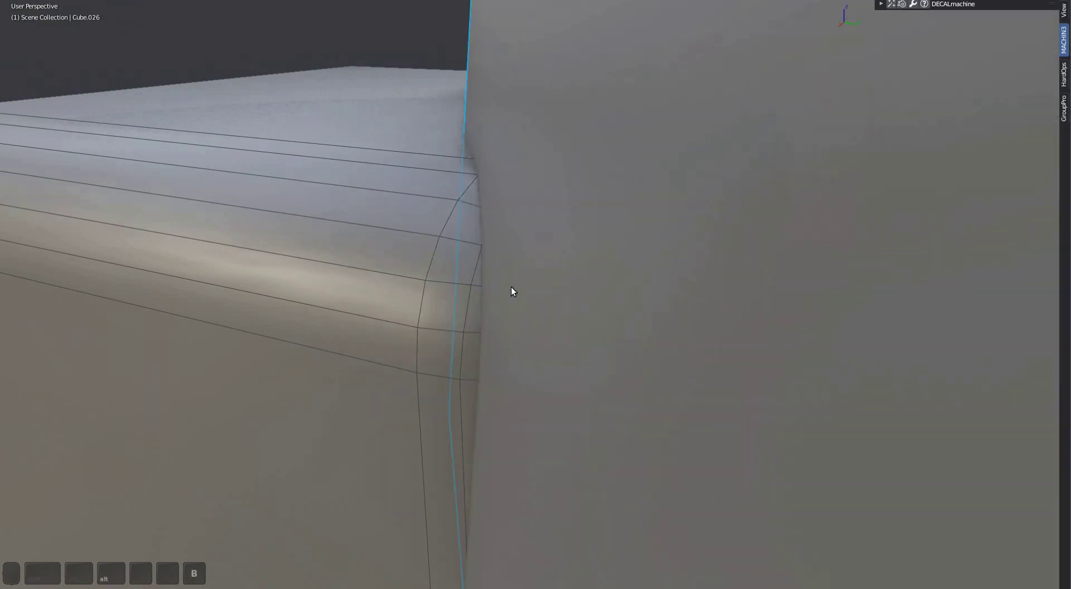
{"action": "scroll", "coordinate": [449, 267], "scroll_direction": "down", "scroll_amount": 4}
{"action": "left_click", "coordinate": [454, 263]}
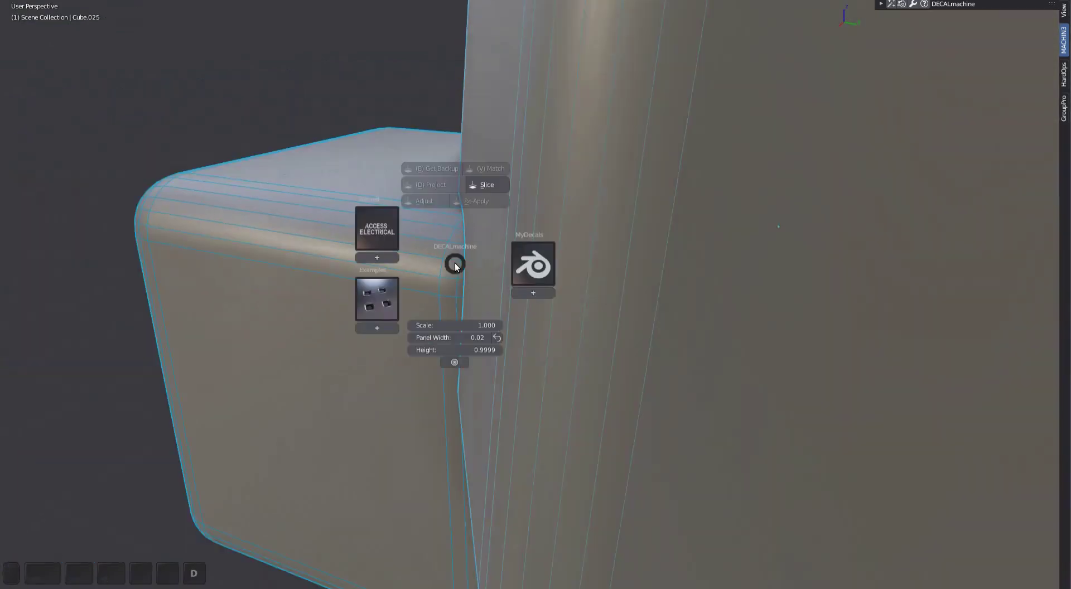
{"action": "left_click", "coordinate": [491, 185]}
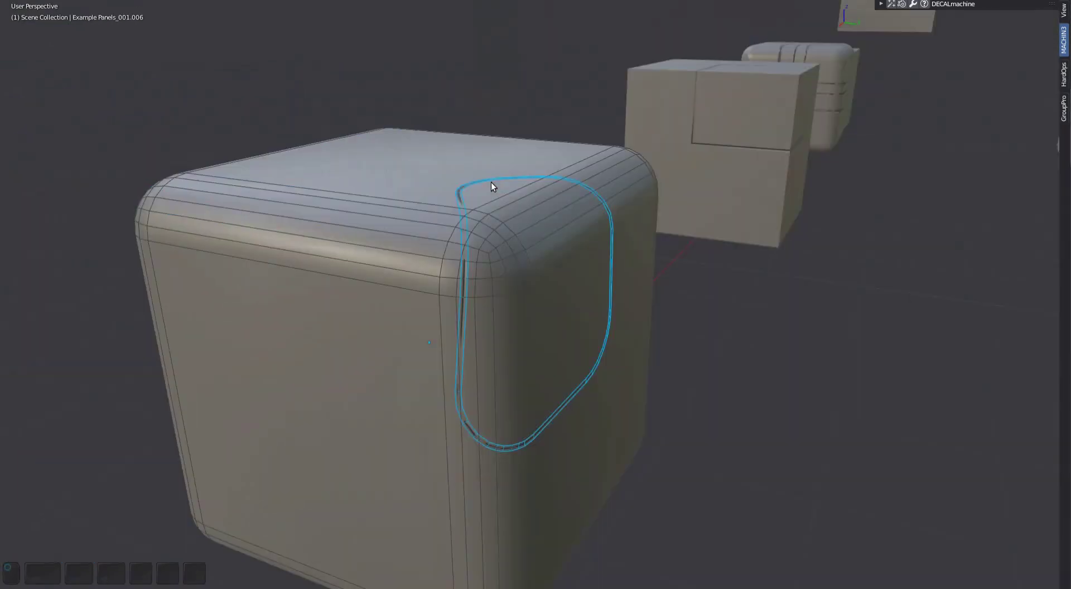
Widen the new panel line around the rounded cube's corner with Adjust Decal
{"action": "scroll", "coordinate": [564, 262], "scroll_direction": "up", "scroll_amount": 2}
{"action": "key", "text": "d"}
{"action": "key", "text": "a"}
{"action": "left_click", "coordinate": [273, 351]}
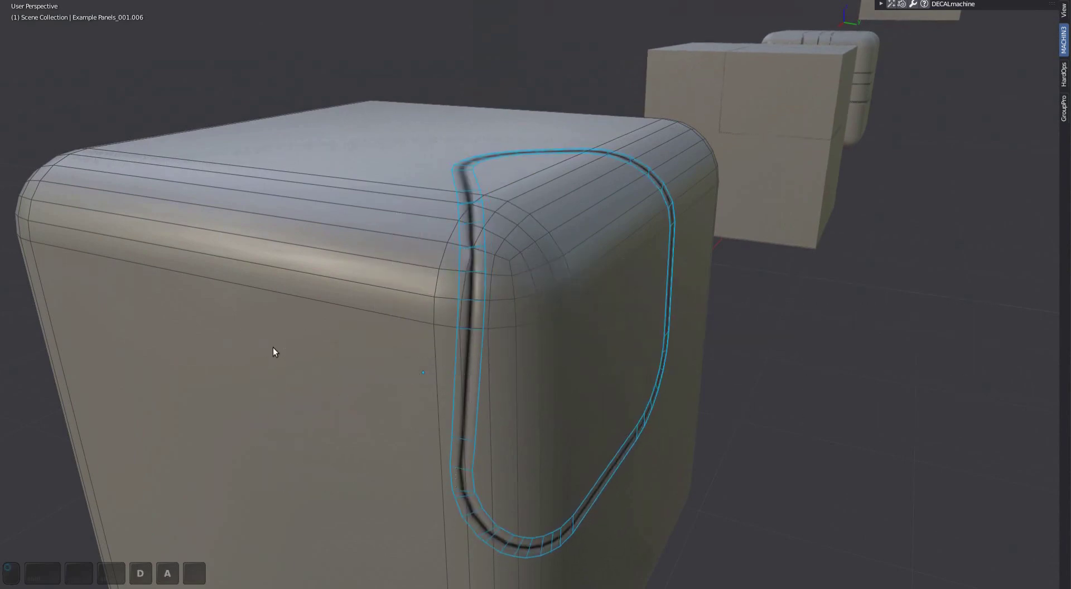
{"action": "left_click", "coordinate": [412, 335]}
Examine the topology of the panel line where it crosses the rounded corner, in Edit Mode and Object Mode
{"action": "middle_click_drag", "start_coordinate": [462, 279], "coordinate": [491, 288]}
{"action": "scroll", "coordinate": [491, 288], "scroll_direction": "up", "scroll_amount": 6}
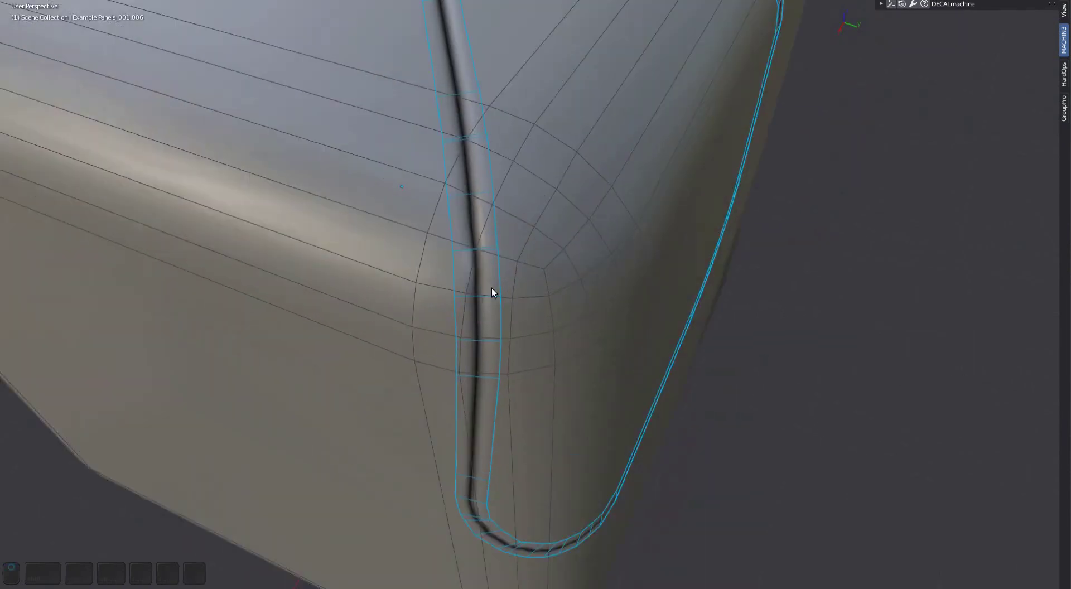
{"action": "key", "text": "Tab"}
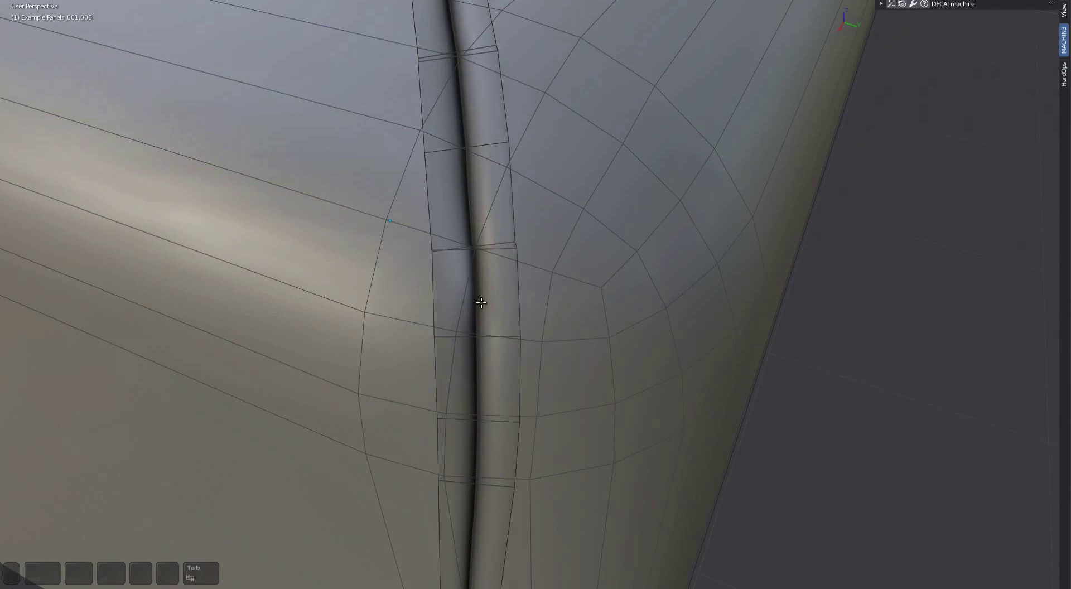
{"action": "key", "text": "Tab"}
{"action": "middle_click_drag", "start_coordinate": [473, 245], "coordinate": [467, 276]}
{"action": "scroll", "coordinate": [446, 212], "scroll_direction": "down", "scroll_amount": 4}
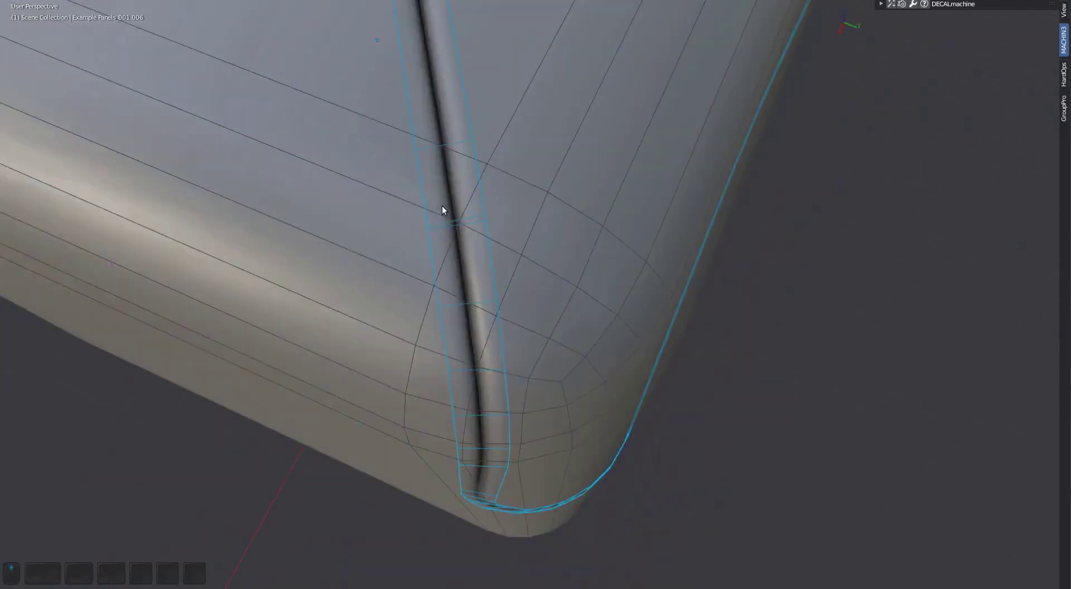
{"action": "key", "text": "Tab"}
{"action": "key", "text": "a"}
{"action": "key", "text": "a"}
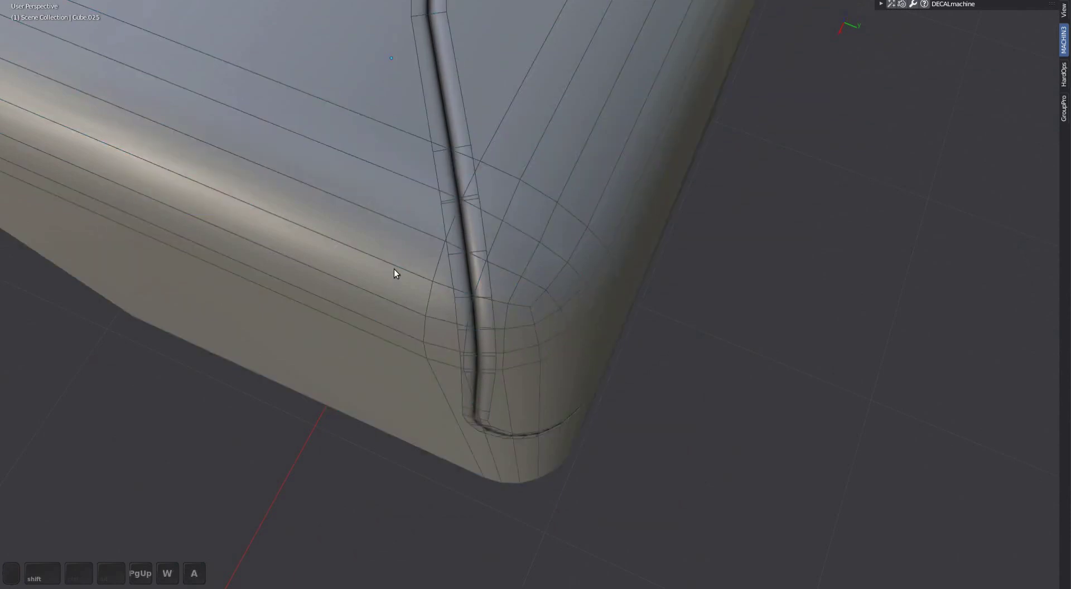
{"action": "key", "text": "Page_Up"}
{"action": "scroll", "coordinate": [396, 269], "scroll_direction": "down", "scroll_amount": 1}
Select the rounded cube's panel line and adjust its width once more
{"action": "left_click", "coordinate": [466, 393]}
{"action": "middle_click_drag", "start_coordinate": [466, 393], "coordinate": [474, 215]}
{"action": "mouse_move", "coordinate": [474, 215]}
{"action": "middle_mouse_down"}
{"action": "mouse_move", "coordinate": [428, 216]}
{"action": "mouse_move", "coordinate": [431, 207]}
{"action": "mouse_move", "coordinate": [484, 258]}
{"action": "mouse_move", "coordinate": [460, 223]}
{"action": "mouse_move", "coordinate": [481, 253]}
{"action": "mouse_move", "coordinate": [474, 269]}
{"action": "mouse_move", "coordinate": [489, 272]}
{"action": "mouse_move", "coordinate": [490, 316]}
{"action": "mouse_move", "coordinate": [477, 212]}
{"action": "mouse_move", "coordinate": [510, 291]}
{"action": "mouse_move", "coordinate": [674, 298]}
{"action": "mouse_move", "coordinate": [508, 229]}
{"action": "middle_mouse_up"}
{"action": "key", "text": "d"}
{"action": "key", "text": "a"}
{"action": "key", "text": "w"}
{"action": "left_click", "coordinate": [474, 259]}
Turn off the wireframe overlay and recheck the rounded cube's panel line with Adjust Decal
{"action": "key", "text": "a"}
{"action": "key", "text": "Page_Up"}
{"action": "key", "text": "shift+w"}
{"action": "left_click", "coordinate": [476, 260]}
{"action": "key", "text": "d"}
{"action": "key", "text": "a"}
{"action": "key", "text": "a"}
{"action": "key", "text": "Page_Up"}
{"action": "key", "text": "Page_Up"}
{"action": "key", "text": "w"}
Slice the next sharp-edged cube with the rounded cube that intersects its corner
{"action": "scroll", "coordinate": [482, 246], "scroll_direction": "down", "scroll_amount": 6}
{"action": "scroll", "coordinate": [508, 229], "scroll_direction": "up", "scroll_amount": 4}
{"action": "left_click", "coordinate": [502, 229]}
{"action": "left_click", "coordinate": [441, 236], "text": "shift"}
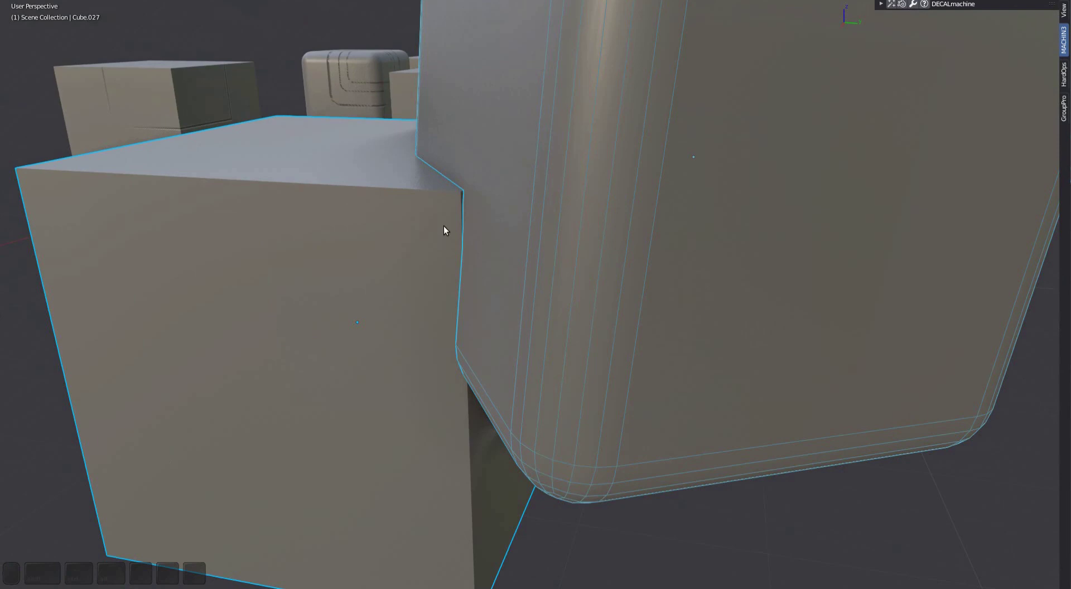
{"action": "key", "text": "d"}
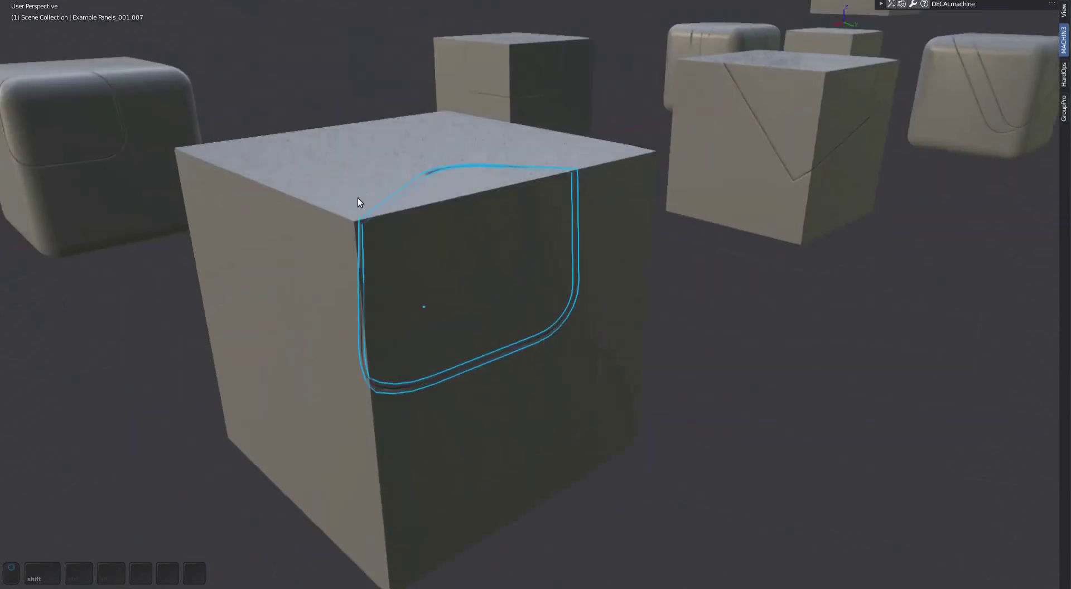
Adjust the new rounded-outline panel line on the sharp-edged cube with Adjust Decal
{"action": "scroll", "coordinate": [357, 198], "scroll_direction": "up", "scroll_amount": 5}
{"action": "key", "text": "d"}
{"action": "key", "text": "a"}
{"action": "scroll", "coordinate": [407, 244], "scroll_direction": "up", "scroll_amount": 3}
{"action": "left_click", "coordinate": [407, 244]}
Bring back the rounded cutter and Topo-Slice the sharp-edged cube with it
{"action": "scroll", "coordinate": [474, 296], "scroll_direction": "down", "scroll_amount": 3}
{"action": "middle_click_drag", "start_coordinate": [504, 315], "coordinate": [503, 291]}
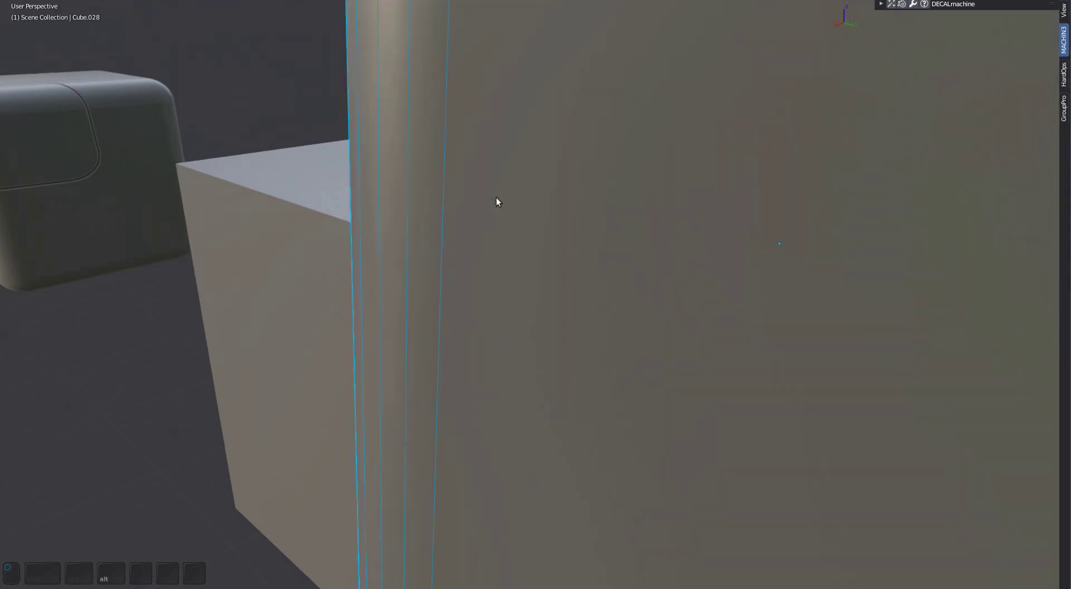
{"action": "middle_click_drag", "start_coordinate": [497, 201], "coordinate": [594, 270]}
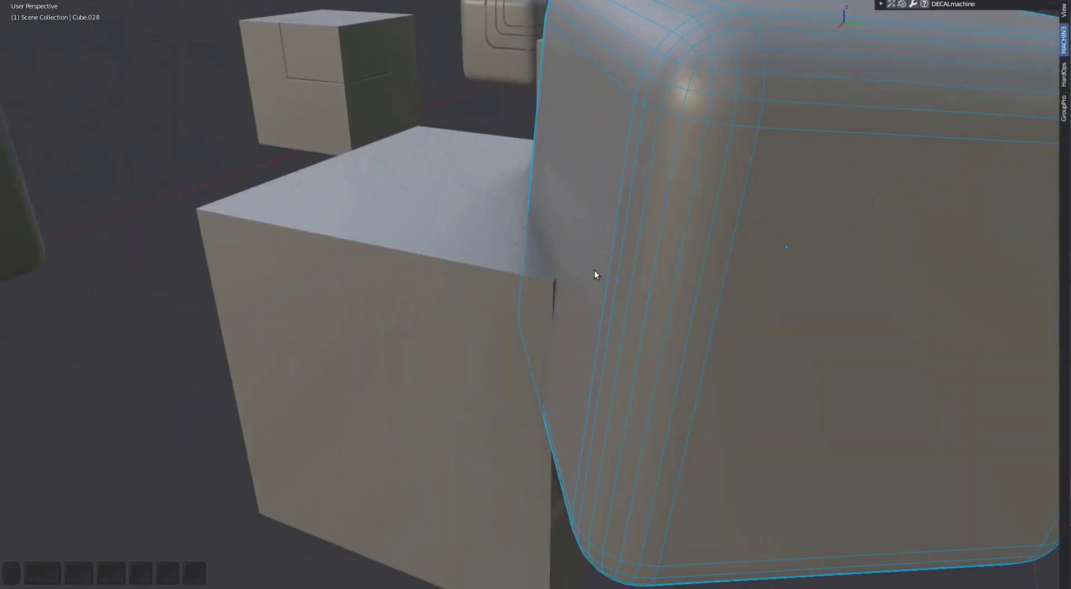
{"action": "left_click", "coordinate": [510, 277], "text": "shift"}
{"action": "key", "text": "d"}
{"action": "left_click", "coordinate": [536, 198], "text": "alt"}
Reduce the width of the topo-sliced panel line on the sharp-edged cube with Adjust Decal
{"action": "mouse_move", "coordinate": [536, 198]}
{"action": "middle_mouse_down"}
{"action": "mouse_move", "coordinate": [484, 237]}
{"action": "mouse_move", "coordinate": [608, 302]}
{"action": "mouse_move", "coordinate": [439, 219]}
{"action": "mouse_move", "coordinate": [478, 246]}
{"action": "middle_mouse_up"}
{"action": "scroll", "coordinate": [484, 237], "scroll_direction": "up", "scroll_amount": 3}
{"action": "key", "text": "Page_Up"}
{"action": "key", "text": "d"}
{"action": "key", "text": "a"}
{"action": "key", "text": "w"}
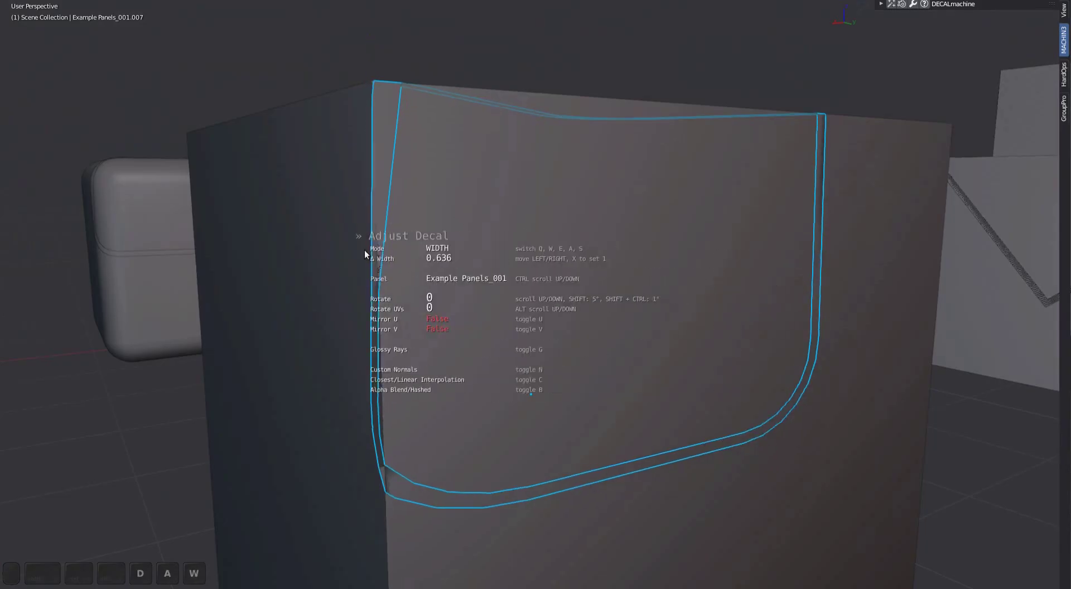
{"action": "left_click", "coordinate": [268, 245]}
Readjust the width of the sharp-edged cube's panel line and check it along the vertical edge
{"action": "mouse_move", "coordinate": [256, 246]}
{"action": "middle_mouse_down"}
{"action": "mouse_move", "coordinate": [454, 235]}
{"action": "mouse_move", "coordinate": [427, 267]}
{"action": "mouse_move", "coordinate": [434, 243]}
{"action": "middle_mouse_up"}
{"action": "key", "text": "d"}
{"action": "key", "text": "a"}
{"action": "key", "text": "w"}
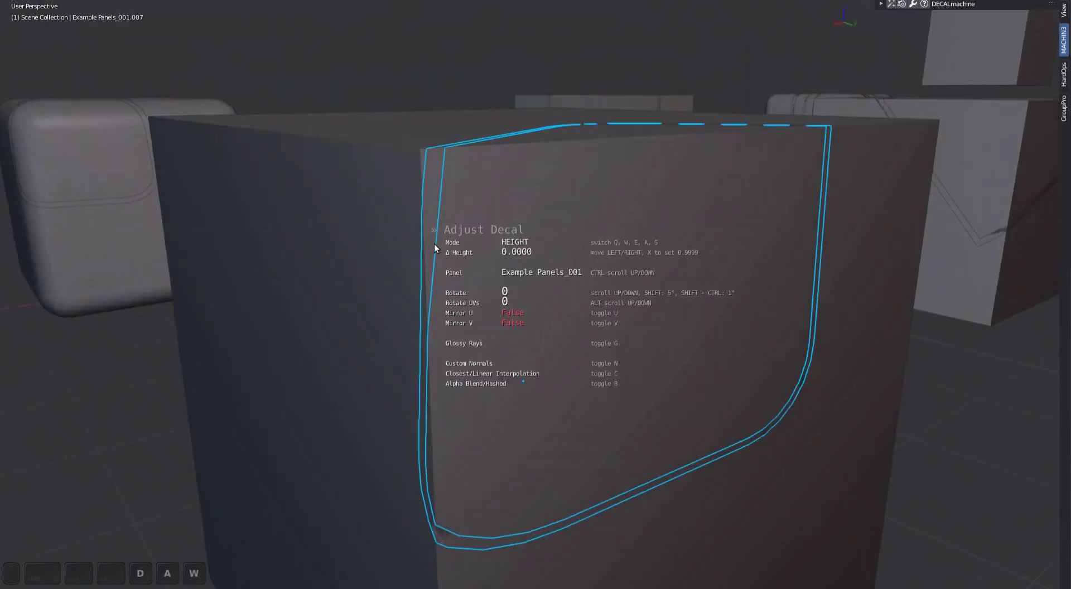
{"action": "left_click", "coordinate": [495, 230]}
{"action": "middle_click_drag", "start_coordinate": [495, 230], "coordinate": [618, 223]}
{"action": "left_click", "coordinate": [536, 258]}
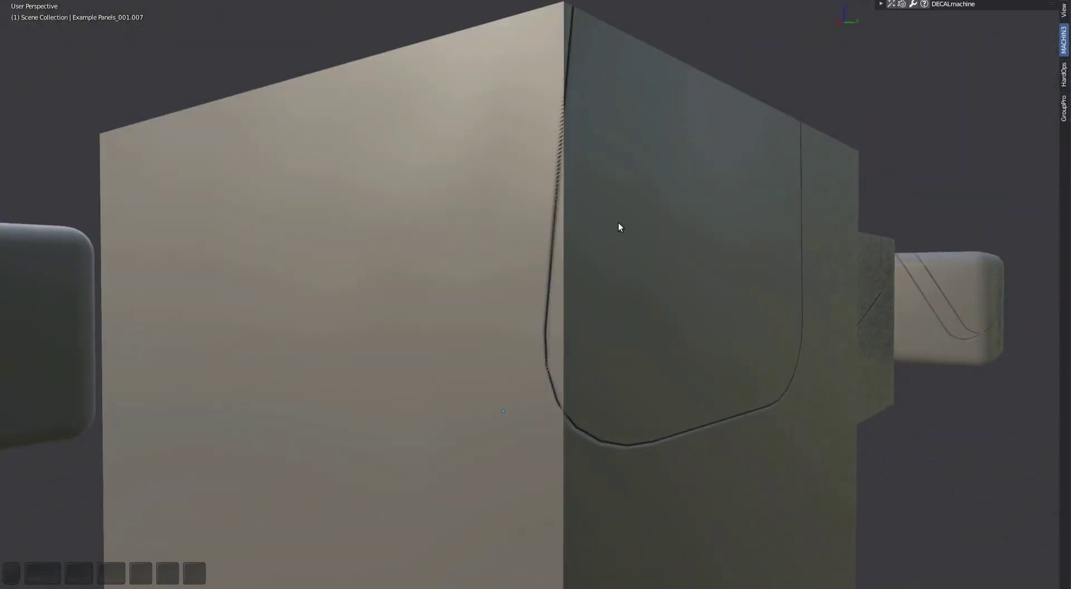
{"action": "left_click", "coordinate": [552, 259]}
Show the wireframe overlay and examine the sphere with the rounded cube intersecting it
{"action": "middle_click_drag", "start_coordinate": [573, 258], "coordinate": [595, 394]}
{"action": "scroll", "coordinate": [544, 344], "scroll_direction": "down", "scroll_amount": 10}
{"action": "scroll", "coordinate": [521, 273], "scroll_direction": "up", "scroll_amount": 2}
{"action": "left_click", "coordinate": [521, 272]}
{"action": "scroll", "coordinate": [595, 394], "scroll_direction": "up", "scroll_amount": 2}
{"action": "key", "text": "alt+a"}
{"action": "key", "text": "shift+w"}
{"action": "middle_click_drag", "start_coordinate": [514, 366], "coordinate": [579, 351]}
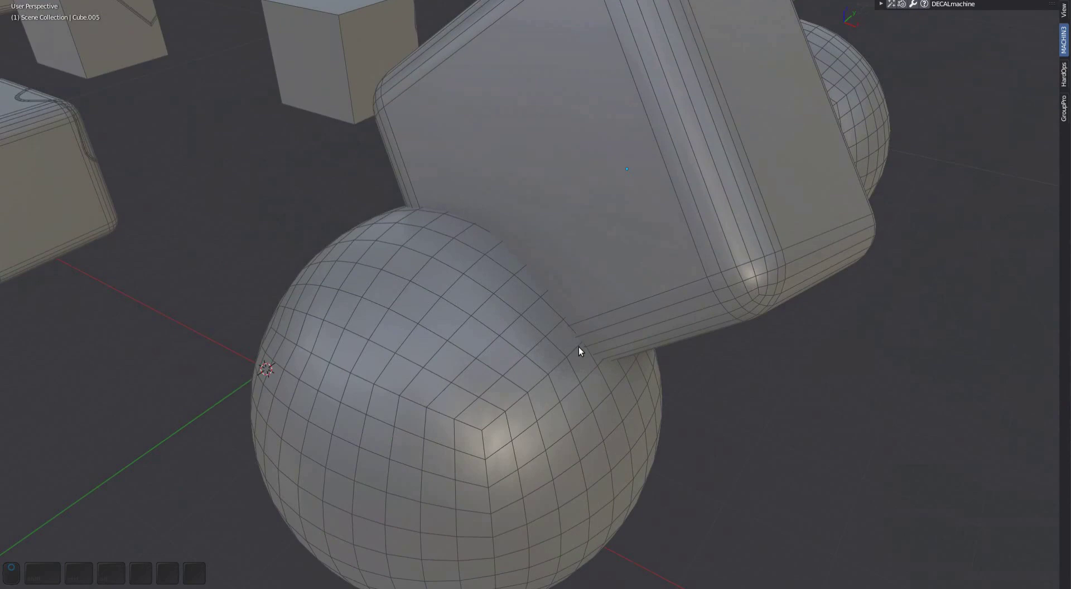
Hide the wireframe overlay and slice the sphere with the rounded cube at a panel width of 0.03
{"action": "key", "text": "shift+w"}
{"action": "left_click", "coordinate": [604, 277]}
{"action": "left_click", "coordinate": [491, 306], "text": "shift"}
{"action": "middle_click_drag", "start_coordinate": [491, 306], "coordinate": [496, 288]}
{"action": "key", "text": "d"}
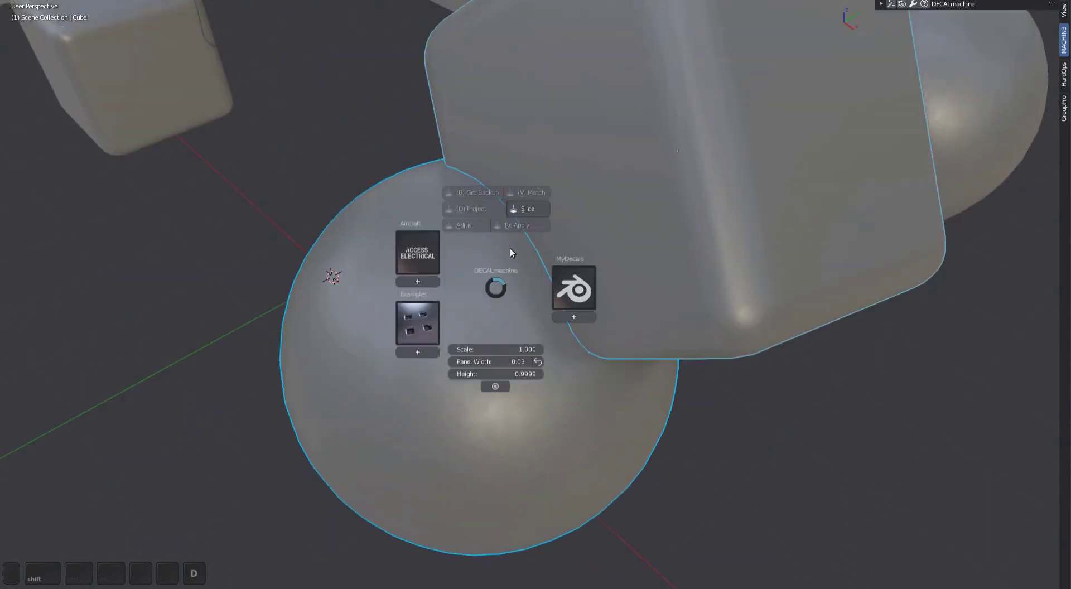
{"action": "left_click", "coordinate": [526, 210]}
Widen the sphere's panel line to 0.07 with Adjust Decal and check its topology
{"action": "middle_click_drag", "start_coordinate": [545, 253], "coordinate": [494, 273]}
{"action": "scroll", "coordinate": [494, 273], "scroll_direction": "up", "scroll_amount": 3}
{"action": "key", "text": "d"}
{"action": "left_click", "coordinate": [486, 216]}
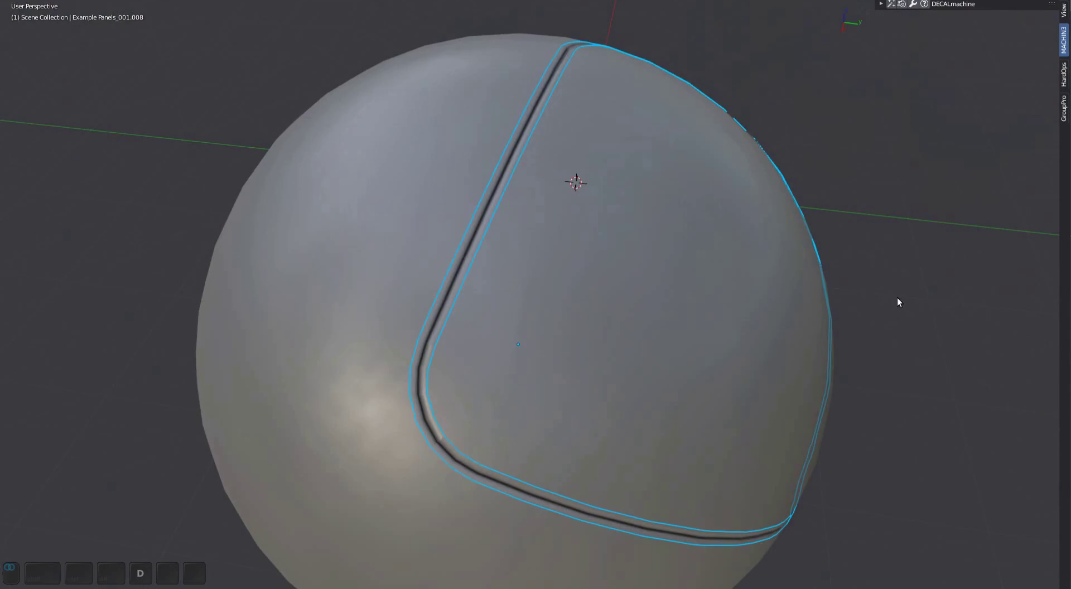
{"action": "middle_click_drag", "start_coordinate": [898, 302], "coordinate": [562, 358]}
{"action": "key", "text": "shift+Page_Up"}
{"action": "key", "text": "a"}
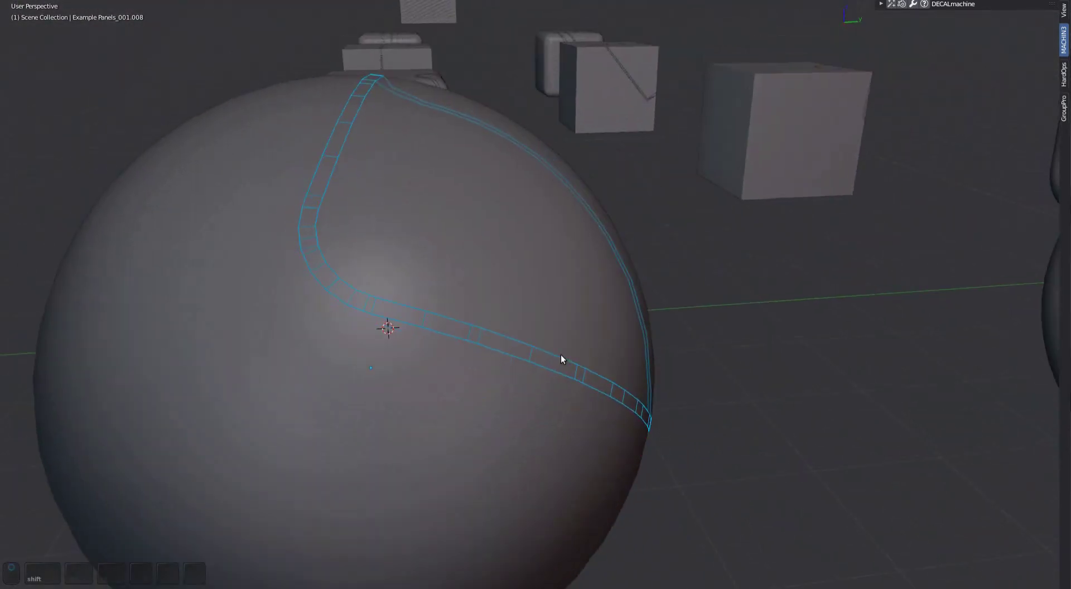
Delete the sphere's panel line, unhide the rounded cube and slice the sphere again as a smoothed panel at width 0.07
{"action": "key", "text": "x"}
{"action": "key", "text": "alt+h"}
{"action": "left_click", "coordinate": [464, 340], "text": "shift"}
{"action": "middle_click_drag", "start_coordinate": [464, 340], "coordinate": [513, 355]}
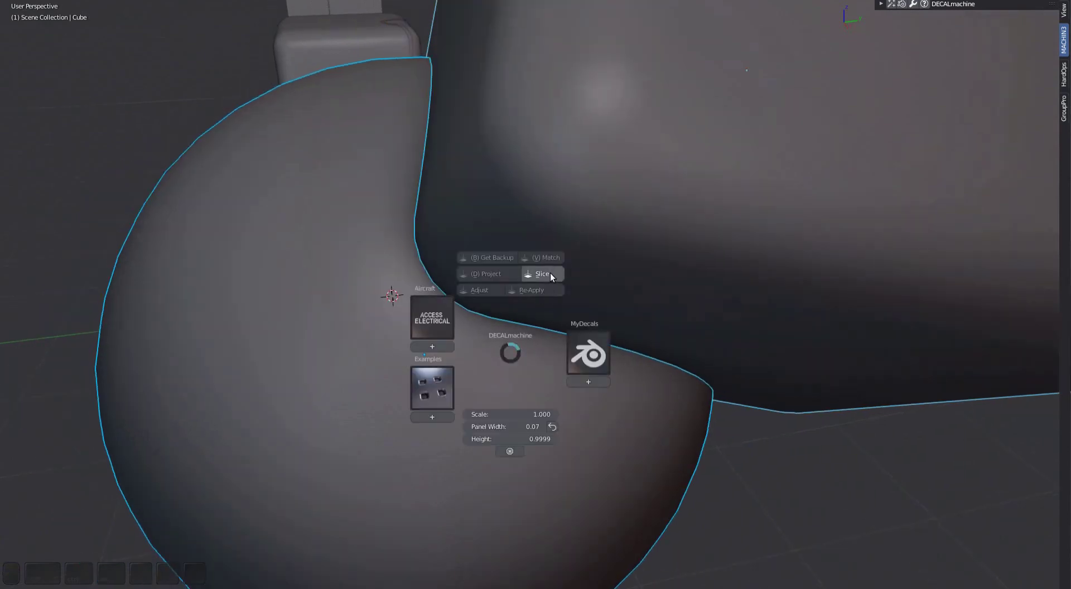
{"action": "left_click", "coordinate": [549, 273], "text": "shift"}
Adjust the smoothed panel line on the sphere with Adjust Decal and check its shading
{"action": "key", "text": "d"}
{"action": "key", "text": "a"}
{"action": "mouse_move", "coordinate": [553, 279]}
{"action": "middle_mouse_down", "text": "shift"}
{"action": "mouse_move", "coordinate": [553, 290]}
{"action": "mouse_move", "coordinate": [456, 271]}
{"action": "mouse_move", "coordinate": [430, 296]}
{"action": "mouse_move", "coordinate": [462, 336]}
{"action": "mouse_move", "coordinate": [413, 470]}
{"action": "mouse_move", "coordinate": [513, 408]}
{"action": "mouse_move", "coordinate": [468, 370]}
{"action": "mouse_move", "coordinate": [566, 340]}
{"action": "mouse_move", "coordinate": [590, 292]}
{"action": "mouse_move", "coordinate": [582, 330]}
{"action": "mouse_move", "coordinate": [565, 332]}
{"action": "mouse_move", "coordinate": [609, 413]}
{"action": "mouse_move", "coordinate": [591, 335]}
{"action": "middle_mouse_up", "text": "shift"}
{"action": "left_click", "coordinate": [564, 276]}
{"action": "scroll", "coordinate": [580, 330], "scroll_direction": "down", "scroll_amount": 3}
{"action": "key", "text": "Page_Up"}
Slice the next sphere with the rounded cube that intersects it
{"action": "key", "text": "alt+a"}
{"action": "middle_click_drag", "start_coordinate": [591, 335], "coordinate": [624, 303], "text": "shift"}
{"action": "scroll", "coordinate": [691, 368], "scroll_direction": "up", "scroll_amount": 2}
{"action": "left_click", "coordinate": [692, 368]}
{"action": "left_click", "coordinate": [737, 408], "text": "shift"}
{"action": "key", "text": "d"}
{"action": "left_click", "coordinate": [662, 253]}
Examine the new panel line's topology and its shading along the rounded corner on the sphere
{"action": "mouse_move", "coordinate": [658, 260]}
{"action": "middle_mouse_down"}
{"action": "mouse_move", "coordinate": [548, 329]}
{"action": "mouse_move", "coordinate": [575, 337]}
{"action": "mouse_move", "coordinate": [611, 389]}
{"action": "mouse_move", "coordinate": [603, 384]}
{"action": "middle_mouse_up"}
{"action": "scroll", "coordinate": [575, 337], "scroll_direction": "up", "scroll_amount": 3}
{"action": "key", "text": "Page_Up"}
{"action": "scroll", "coordinate": [612, 389], "scroll_direction": "down", "scroll_amount": 2}
{"action": "scroll", "coordinate": [602, 385], "scroll_direction": "up", "scroll_amount": 2}
{"action": "middle_click_drag", "start_coordinate": [602, 384], "coordinate": [556, 428], "text": "shift"}
{"action": "scroll", "coordinate": [568, 426], "scroll_direction": "down", "scroll_amount": 4}
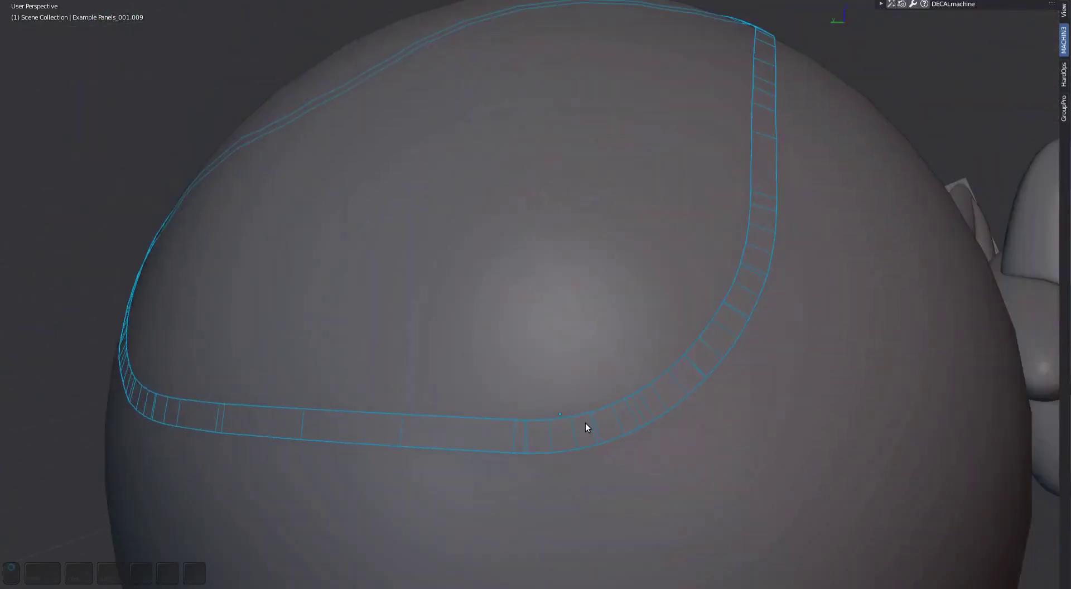
{"action": "scroll", "coordinate": [526, 413], "scroll_direction": "up", "scroll_amount": 5}
{"action": "key", "text": "alt+z"}
{"action": "key", "text": "Tab"}
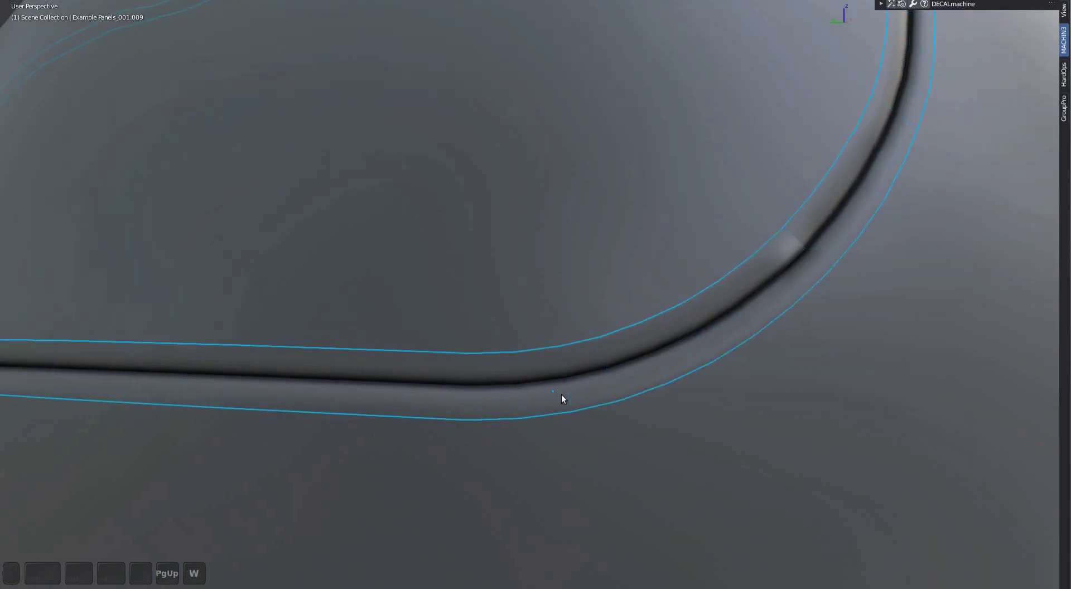
{"action": "middle_click_drag", "start_coordinate": [830, 251], "coordinate": [861, 242]}
{"action": "middle_click_drag", "start_coordinate": [597, 333], "coordinate": [466, 385], "text": "shift"}
{"action": "key", "text": "Tab"}
{"action": "scroll", "coordinate": [671, 331], "scroll_direction": "up", "scroll_amount": 3}
Delete that panel line and slice the sphere with the rounded cube again at panel width 0.07
{"action": "left_click", "coordinate": [663, 326]}
{"action": "key", "text": "ctrl+x"}
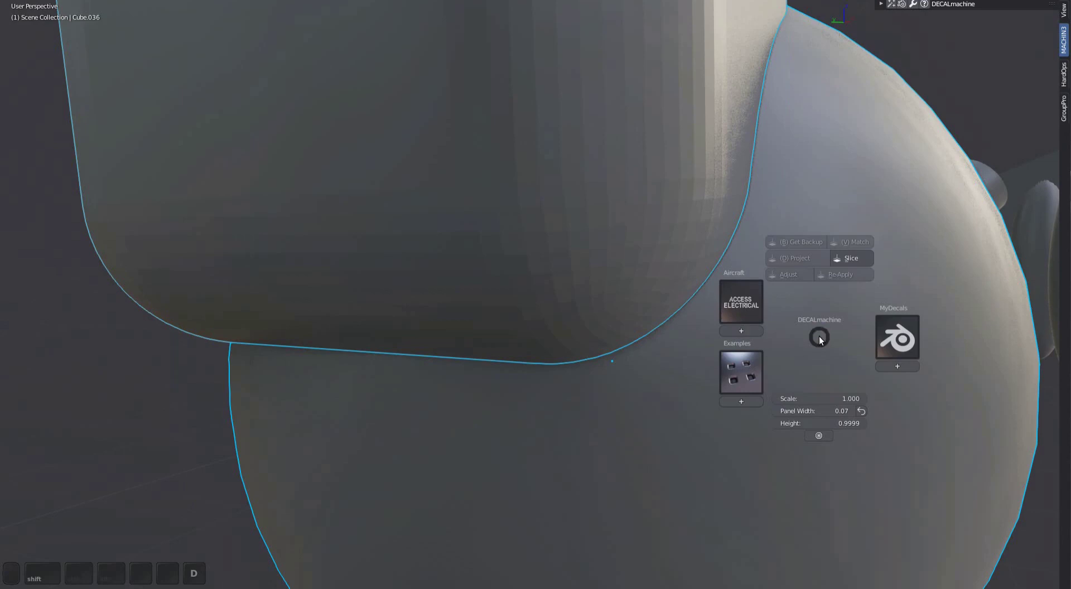
{"action": "left_click", "coordinate": [850, 258]}
{"action": "left_click", "coordinate": [759, 278]}
Adjust the re-sliced panel line on the sphere and check it with the wireframe overlay toggled
{"action": "mouse_move", "coordinate": [759, 279]}
{"action": "middle_mouse_down"}
{"action": "mouse_move", "coordinate": [709, 309]}
{"action": "mouse_move", "coordinate": [407, 330]}
{"action": "mouse_move", "coordinate": [553, 325]}
{"action": "mouse_move", "coordinate": [729, 466]}
{"action": "mouse_move", "coordinate": [534, 346]}
{"action": "mouse_move", "coordinate": [524, 323]}
{"action": "mouse_move", "coordinate": [430, 329]}
{"action": "mouse_move", "coordinate": [450, 340]}
{"action": "mouse_move", "coordinate": [692, 222]}
{"action": "mouse_move", "coordinate": [501, 246]}
{"action": "mouse_move", "coordinate": [506, 298]}
{"action": "mouse_move", "coordinate": [509, 229]}
{"action": "middle_mouse_up"}
{"action": "scroll", "coordinate": [679, 310], "scroll_direction": "up", "scroll_amount": 2}
{"action": "key", "text": "Page_Up"}
{"action": "key", "text": "w"}
{"action": "scroll", "coordinate": [729, 466], "scroll_direction": "down", "scroll_amount": 3}
{"action": "key", "text": "a"}
{"action": "left_click", "coordinate": [430, 329]}
{"action": "key", "text": "Page_Up"}
{"action": "key", "text": "w"}
{"action": "key", "text": "a"}
Slice the sharp-edged cube with the object intersecting its top face to create an octagonal panel line
{"action": "scroll", "coordinate": [501, 246], "scroll_direction": "down", "scroll_amount": 8}
{"action": "middle_click_drag", "start_coordinate": [509, 229], "coordinate": [669, 329], "text": "shift"}
{"action": "scroll", "coordinate": [492, 306], "scroll_direction": "up", "scroll_amount": 6}
{"action": "left_click", "coordinate": [579, 240]}
{"action": "left_click", "coordinate": [600, 318], "text": "shift"}
{"action": "key", "text": "d"}
{"action": "left_click", "coordinate": [618, 234]}
Adjust the octagonal panel line on top of the sharp-edged cube with Adjust Decal
{"action": "scroll", "coordinate": [565, 294], "scroll_direction": "up", "scroll_amount": 5}
{"action": "key", "text": "d"}
{"action": "key", "text": "a"}
{"action": "left_click", "coordinate": [588, 347]}
{"action": "scroll", "coordinate": [587, 347], "scroll_direction": "down", "scroll_amount": 4}
Select the cylinder together with the rounded cube it intersects
{"action": "middle_click_drag", "start_coordinate": [670, 329], "coordinate": [605, 352], "text": "shift"}
{"action": "left_click", "coordinate": [792, 290]}
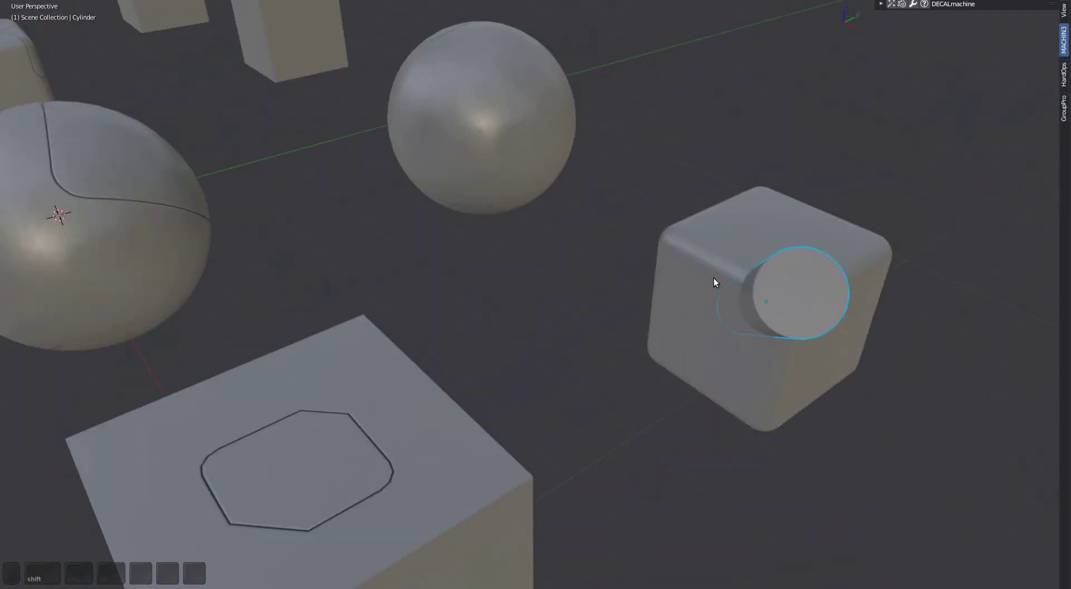
{"action": "left_click", "coordinate": [712, 279], "text": "shift"}
{"action": "key", "text": "f"}
{"action": "middle_click_drag", "start_coordinate": [713, 278], "coordinate": [614, 281]}
{"action": "scroll", "coordinate": [558, 273], "scroll_direction": "up", "scroll_amount": 2}
{"action": "key", "text": "d"}
{"action": "key", "text": "Escape"}
{"action": "scroll", "coordinate": [480, 247], "scroll_direction": "up", "scroll_amount": 6}
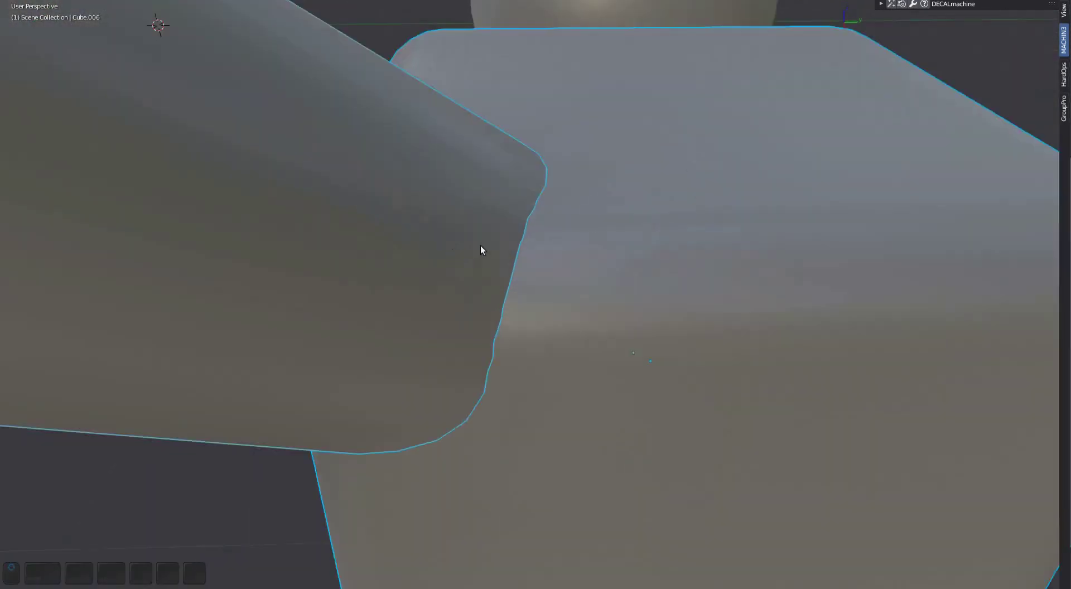
Examine the intersection of the cylinder with the rounded cube's corner from several angles and distances
{"action": "middle_click_drag", "start_coordinate": [550, 205], "coordinate": [574, 266]}
{"action": "scroll", "coordinate": [561, 177], "scroll_direction": "down", "scroll_amount": 3}
{"action": "scroll", "coordinate": [531, 197], "scroll_direction": "down", "scroll_amount": 4}
{"action": "key", "text": "a"}
{"action": "key", "text": "Page_Up"}
{"action": "scroll", "coordinate": [622, 233], "scroll_direction": "up", "scroll_amount": 3}
{"action": "scroll", "coordinate": [548, 247], "scroll_direction": "up", "scroll_amount": 3}
{"action": "scroll", "coordinate": [564, 266], "scroll_direction": "down", "scroll_amount": 5}
{"action": "scroll", "coordinate": [591, 299], "scroll_direction": "up", "scroll_amount": 2}
{"action": "scroll", "coordinate": [573, 266], "scroll_direction": "down", "scroll_amount": 3}
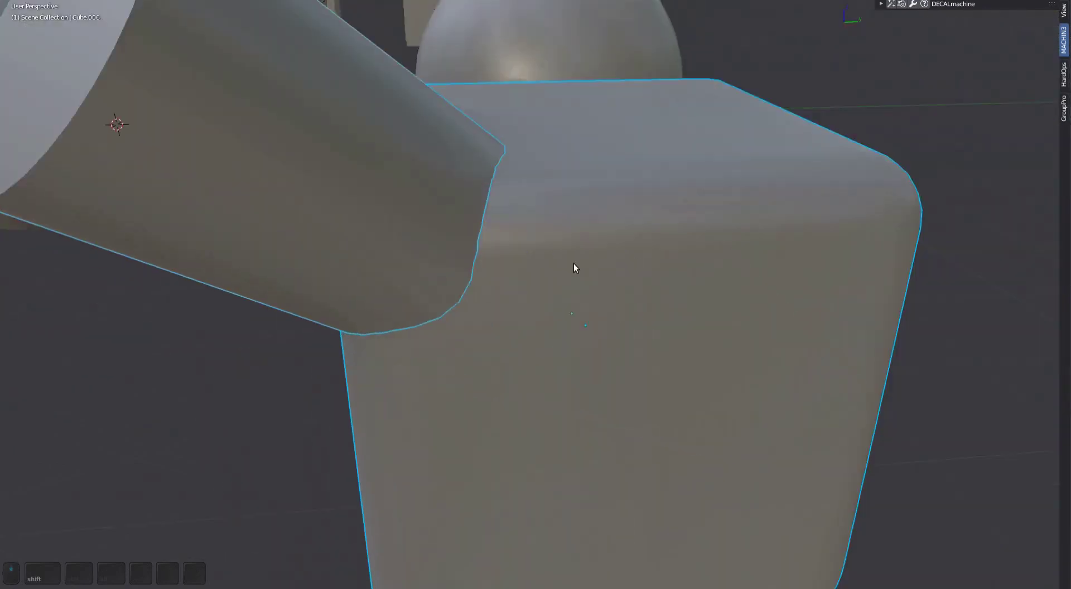
Slice the rounded cube with the cylinder and adjust the panel line decal around its corner
{"action": "key", "text": "d"}
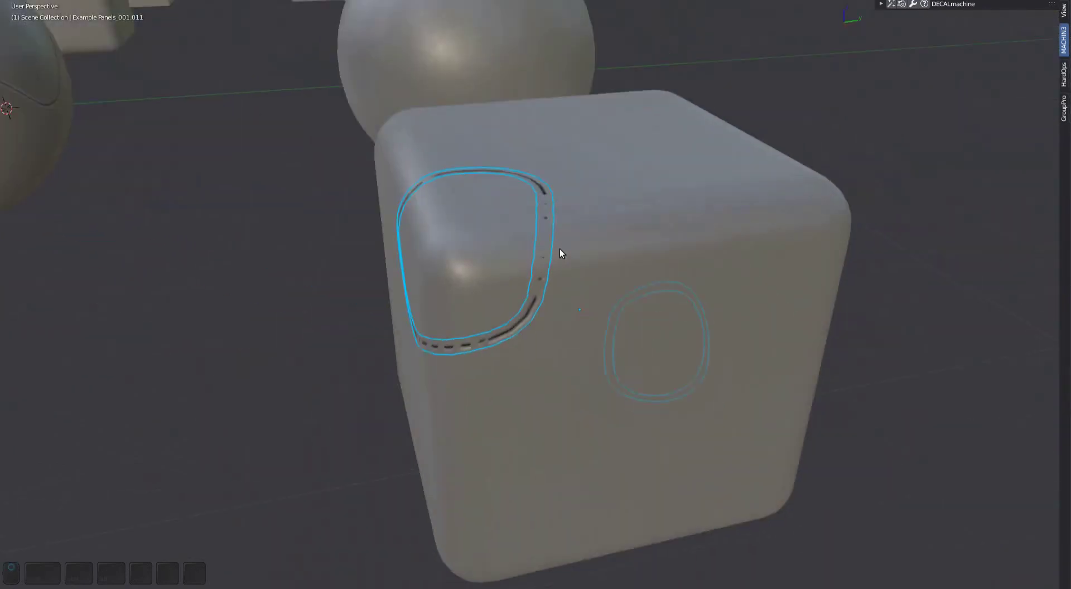
{"action": "middle_click_drag", "start_coordinate": [559, 249], "coordinate": [572, 311]}
{"action": "scroll", "coordinate": [571, 311], "scroll_direction": "up", "scroll_amount": 3}
{"action": "key", "text": "d"}
{"action": "key", "text": "a"}
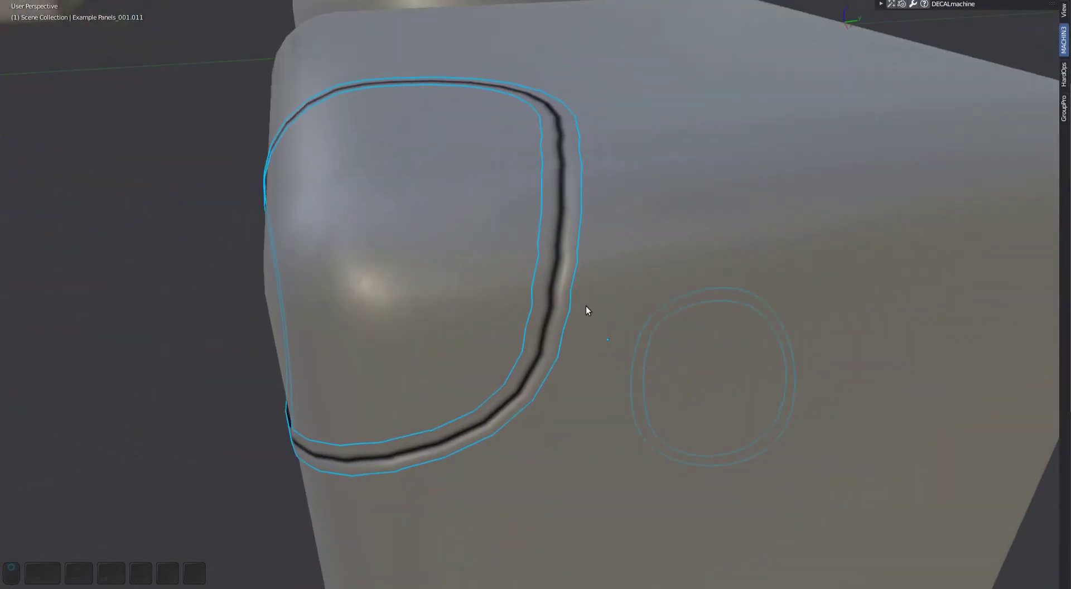
Readjust the width of the panel line around the rounded cube's corner
{"action": "scroll", "coordinate": [580, 296], "scroll_direction": "down", "scroll_amount": 5}
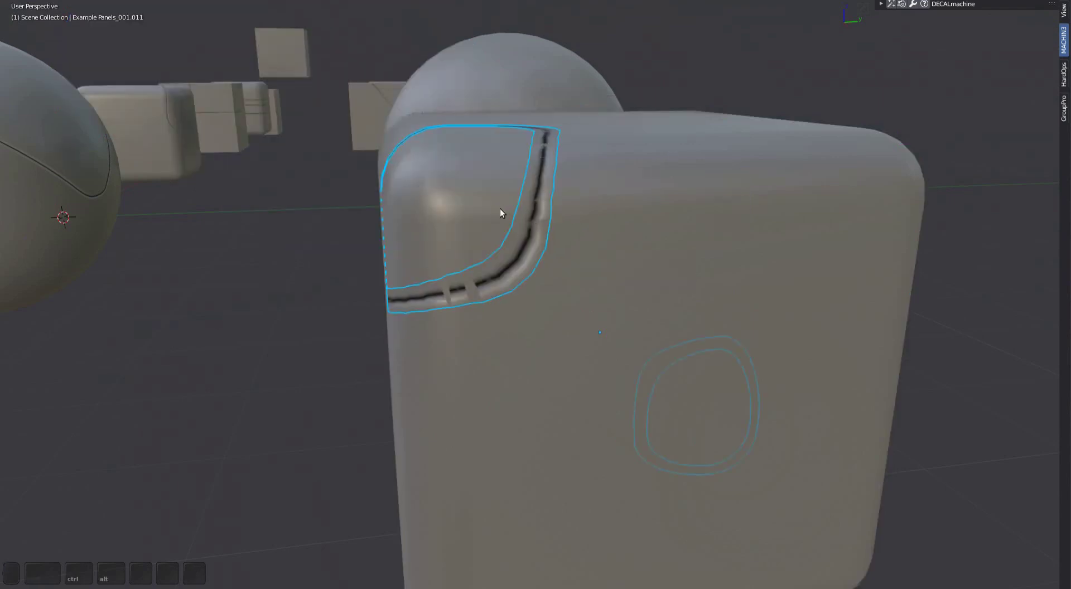
{"action": "key", "text": "d"}
{"action": "key", "text": "a"}
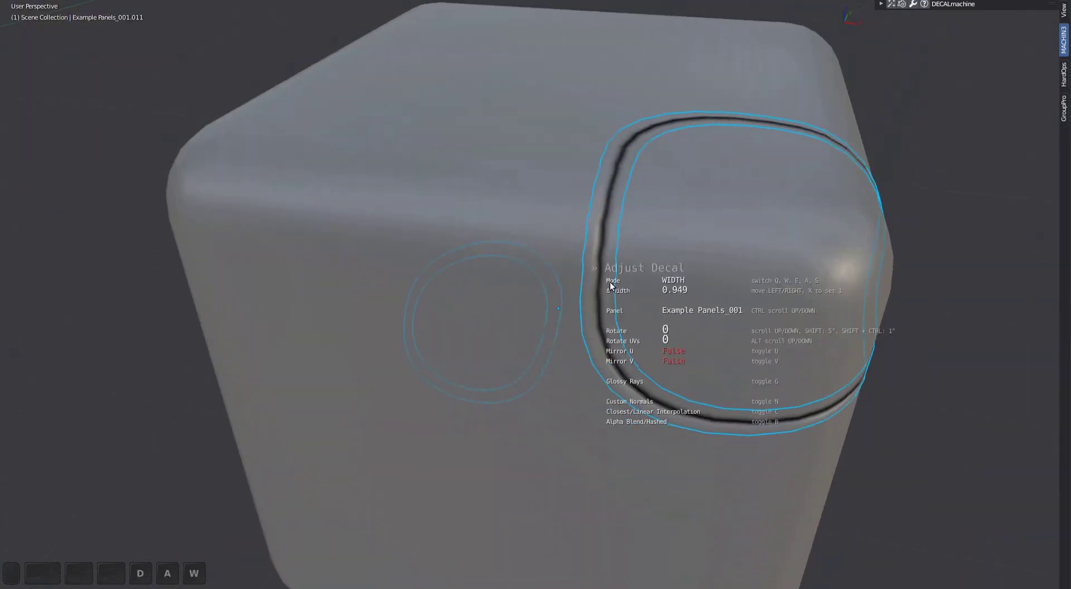
{"action": "left_click", "coordinate": [610, 282]}
{"action": "scroll", "coordinate": [580, 281], "scroll_direction": "down", "scroll_amount": 4}
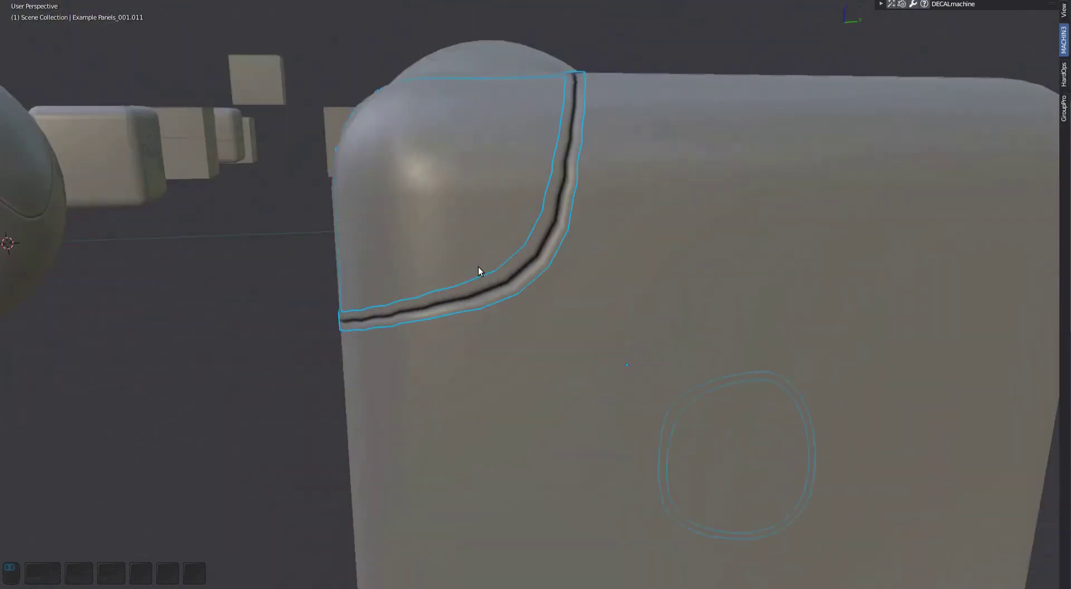
{"action": "key", "text": "d"}
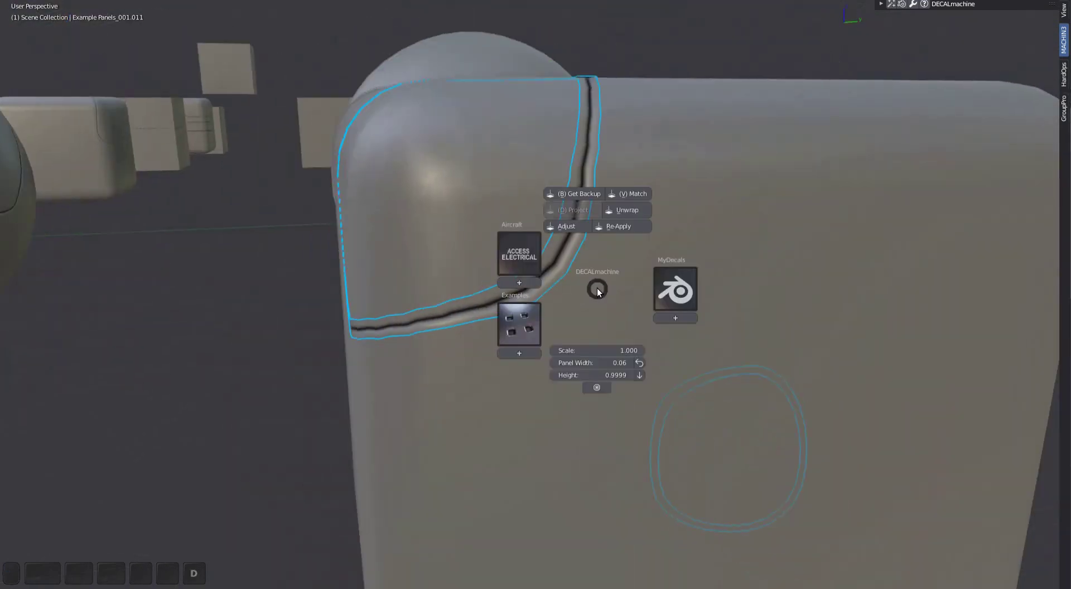
{"action": "left_click", "coordinate": [722, 132]}
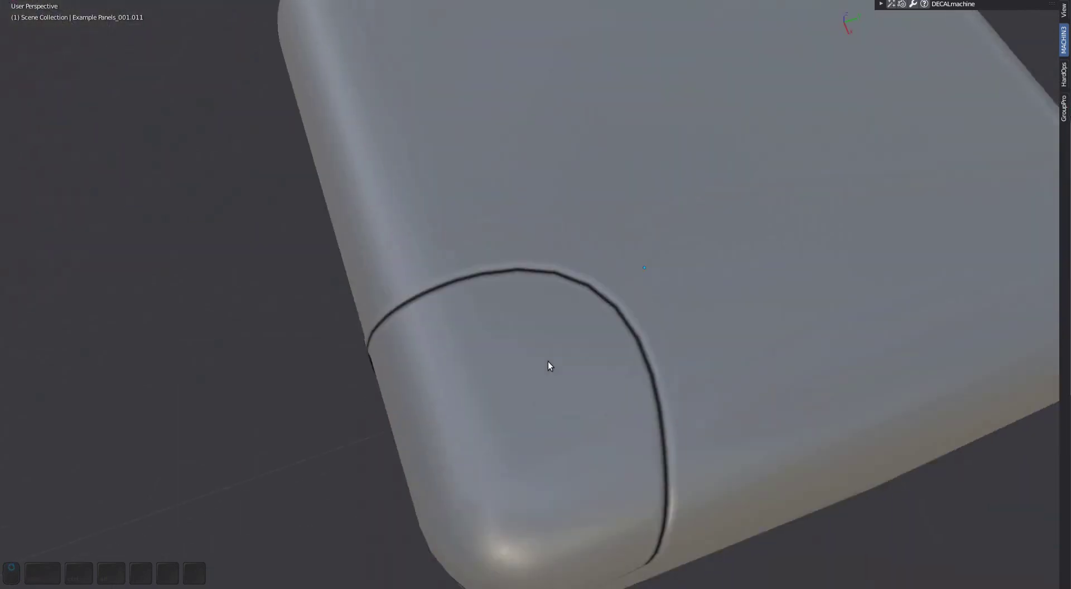
Examine the finished corner panel line and check the crossing ellipsoids' mesh with the wireframe overlay
{"action": "middle_click_drag", "start_coordinate": [548, 360], "coordinate": [709, 362]}
{"action": "scroll", "coordinate": [641, 313], "scroll_direction": "down", "scroll_amount": 2}
{"action": "scroll", "coordinate": [656, 383], "scroll_direction": "down", "scroll_amount": 6}
{"action": "scroll", "coordinate": [656, 382], "scroll_direction": "down", "scroll_amount": 2}
{"action": "middle_click_drag", "start_coordinate": [614, 340], "coordinate": [423, 325], "text": "shift"}
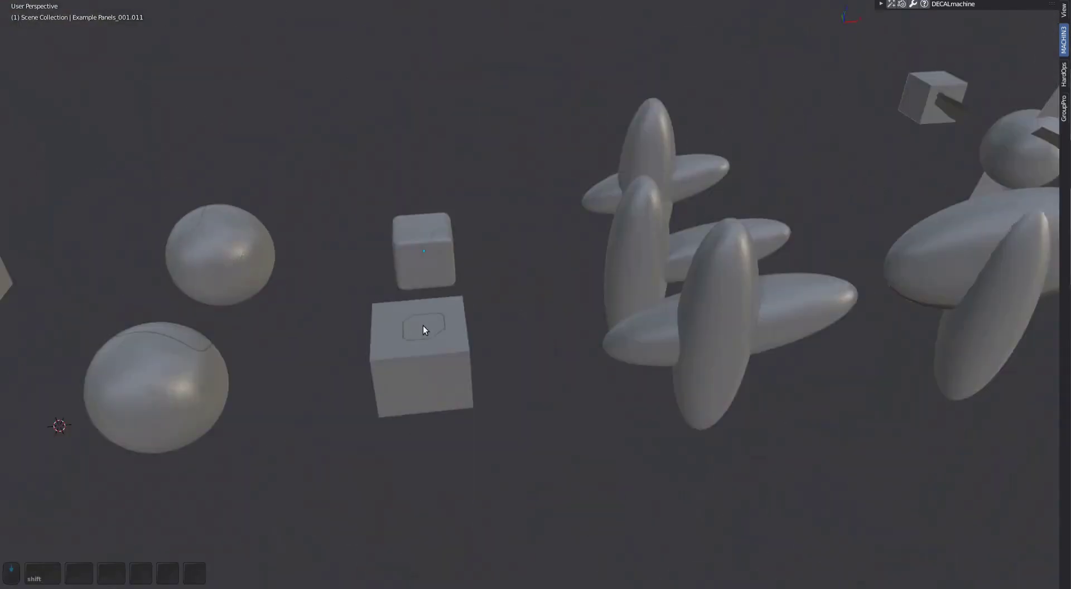
{"action": "middle_click_drag", "start_coordinate": [664, 312], "coordinate": [473, 307], "text": "shift"}
{"action": "scroll", "coordinate": [473, 306], "scroll_direction": "up", "scroll_amount": 3}
{"action": "middle_click_drag", "start_coordinate": [591, 323], "coordinate": [560, 352]}
{"action": "key", "text": "Page_Up"}
{"action": "key", "text": "w"}
{"action": "key", "text": "Page_Up"}
{"action": "key", "text": "w"}
{"action": "scroll", "coordinate": [560, 353], "scroll_direction": "down", "scroll_amount": 3}
Slice the upright ellipsoid with the ellipsoid crossing it as a smoothed panel at width 0.06
{"action": "left_click", "coordinate": [521, 301]}
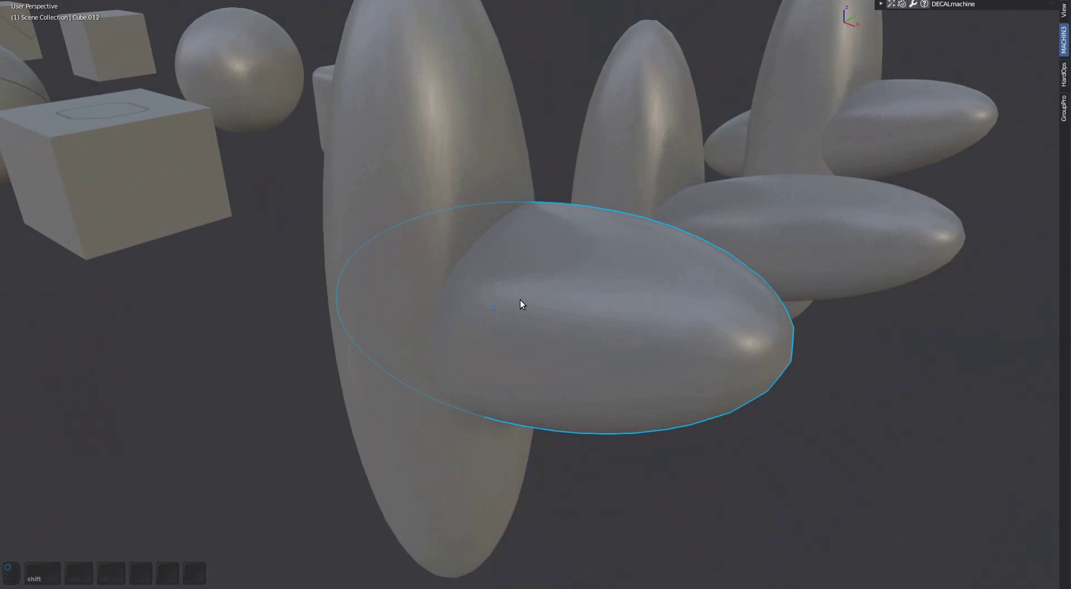
{"action": "scroll", "coordinate": [519, 278], "scroll_direction": "up", "scroll_amount": 2}
{"action": "left_click", "coordinate": [516, 251], "text": "shift"}
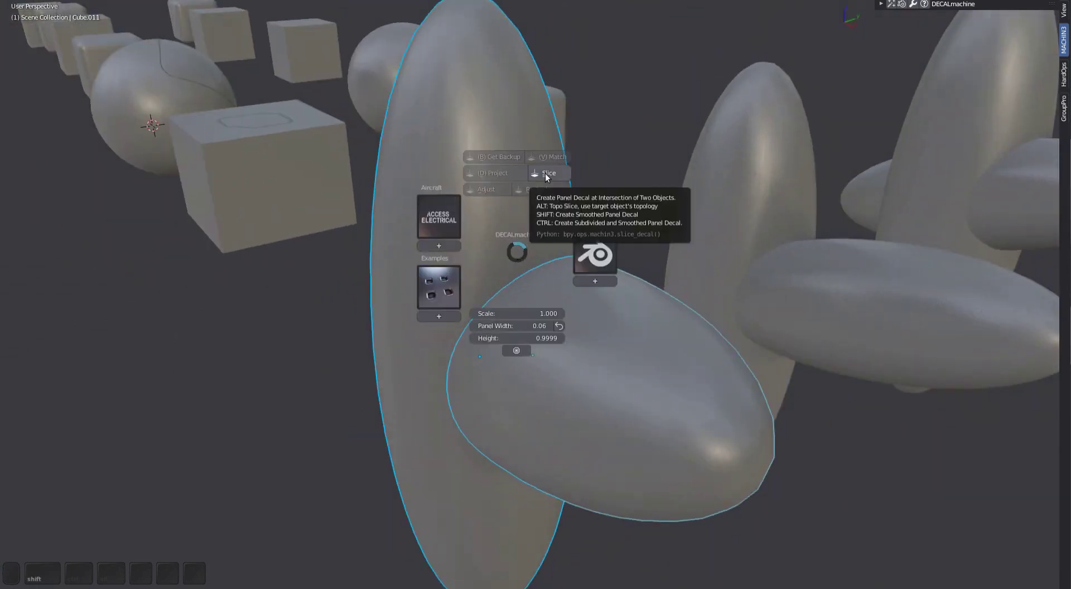
{"action": "left_click", "coordinate": [546, 174], "text": "shift"}
{"action": "scroll", "coordinate": [505, 302], "scroll_direction": "up", "scroll_amount": 4}
Adjust the smoothed panel line on the upright ellipsoid and change its width with Adjust Decal
{"action": "key", "text": "d"}
{"action": "key", "text": "a"}
{"action": "left_click", "coordinate": [633, 369]}
{"action": "mouse_move", "coordinate": [633, 369]}
{"action": "middle_mouse_down"}
{"action": "mouse_move", "coordinate": [618, 346]}
{"action": "mouse_move", "coordinate": [563, 357]}
{"action": "middle_mouse_up"}
{"action": "key", "text": "d"}
{"action": "key", "text": "a"}
{"action": "key", "text": "w"}
{"action": "left_click", "coordinate": [334, 340]}
Show the wireframe overlay and check the topology of the smoothed panel line on the ellipsoid
{"action": "middle_click_drag", "start_coordinate": [334, 340], "coordinate": [503, 295]}
{"action": "key", "text": "Page_Up"}
{"action": "key", "text": "Page_Up"}
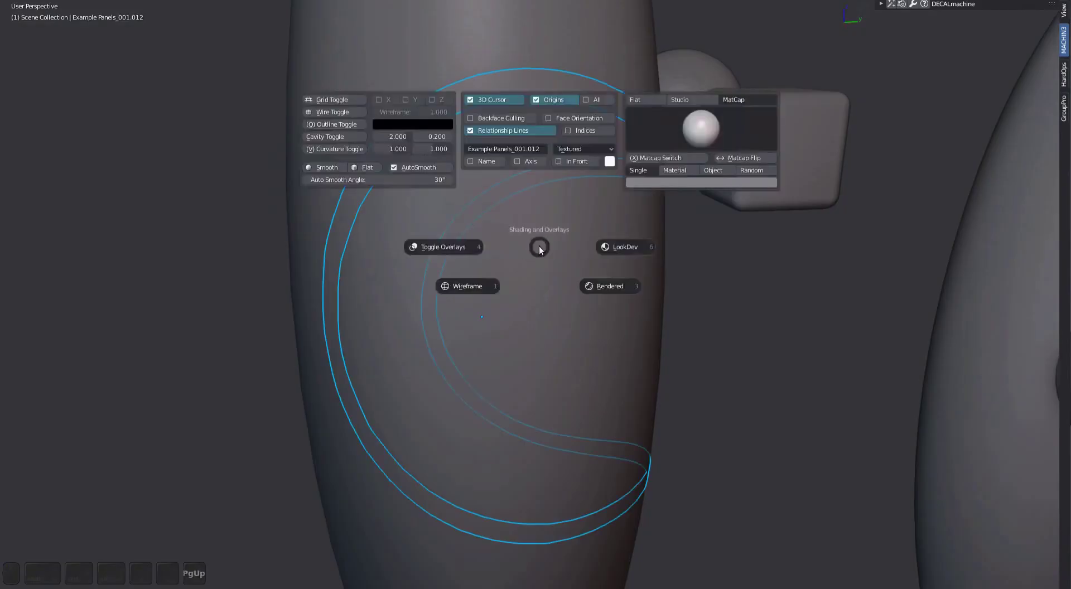
{"action": "key", "text": "w"}
{"action": "mouse_move", "coordinate": [539, 247]}
{"action": "middle_mouse_down"}
{"action": "mouse_move", "coordinate": [548, 238]}
{"action": "mouse_move", "coordinate": [527, 256]}
{"action": "mouse_move", "coordinate": [533, 268]}
{"action": "middle_mouse_up"}
Reposition the crossing ellipsoid within the first panel line and slice again as a subdivided, smoothed panel at width 0.13
{"action": "key", "text": "d"}
{"action": "key", "text": "g"}
{"action": "scroll", "coordinate": [534, 268], "scroll_direction": "down", "scroll_amount": 4}
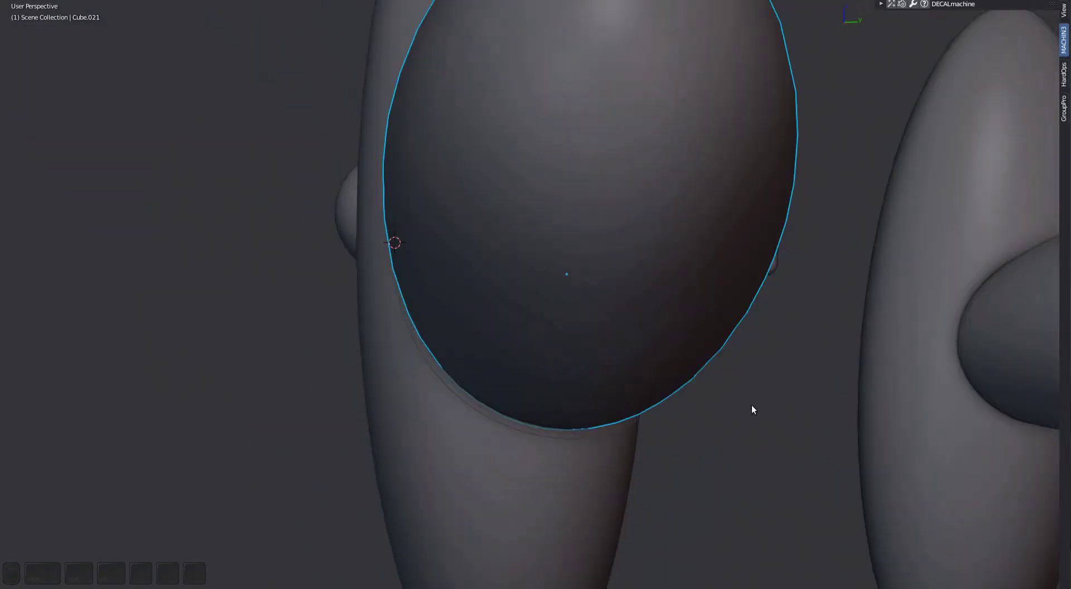
{"action": "middle_click_drag", "start_coordinate": [474, 379], "coordinate": [516, 382]}
{"action": "left_click", "coordinate": [396, 402], "text": "shift"}
{"action": "key", "text": "d"}
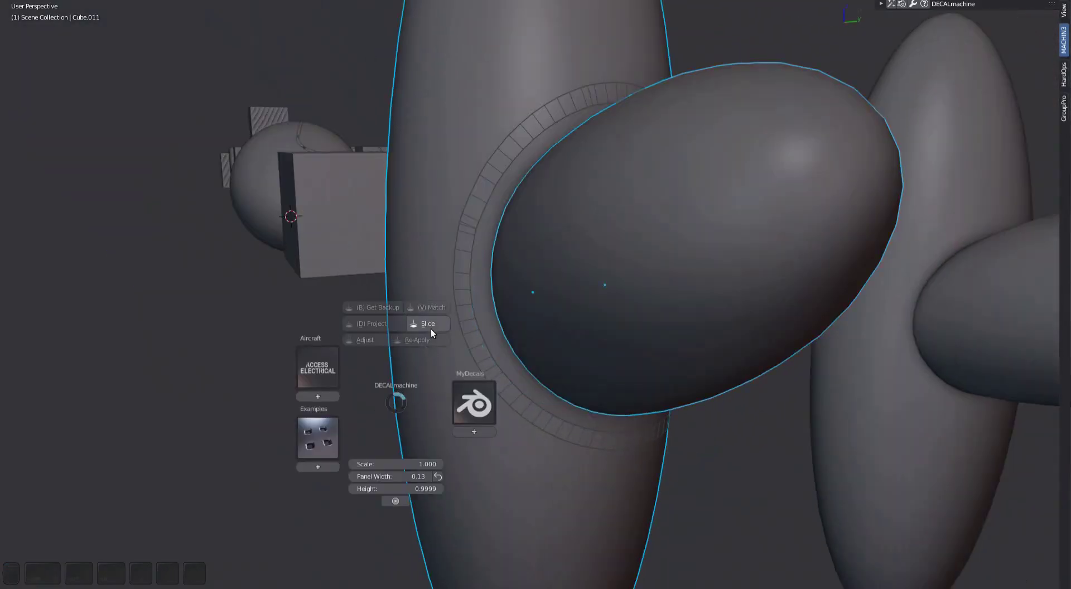
{"action": "left_click", "coordinate": [431, 328], "text": "ctrl"}
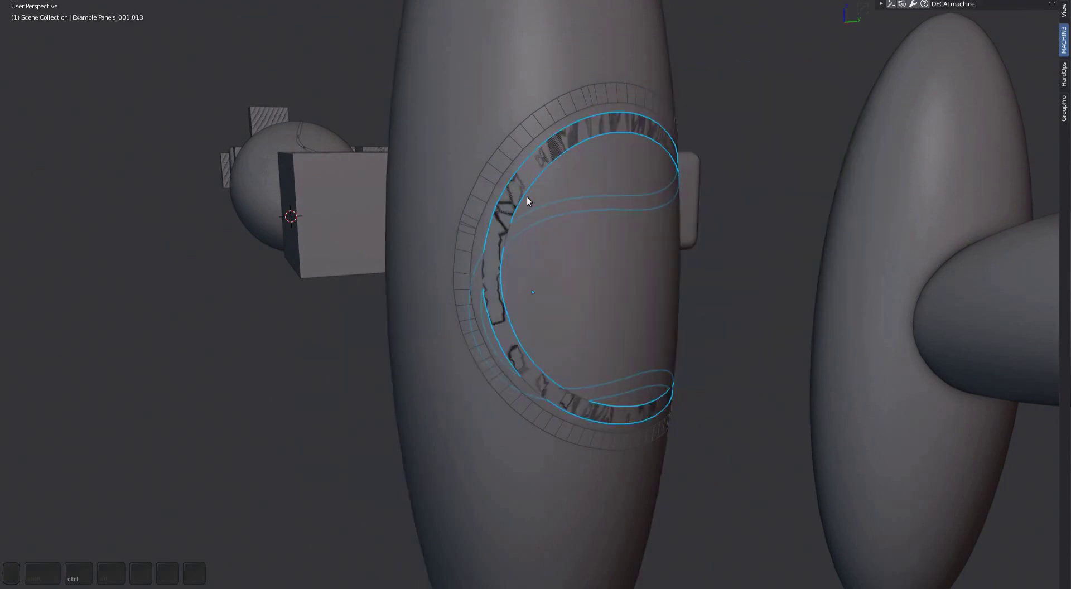
Adjust the inner subdivided panel line on the ellipsoid and compare its topology with the outer one
{"action": "scroll", "coordinate": [527, 196], "scroll_direction": "up", "scroll_amount": 3}
{"action": "key", "text": "d"}
{"action": "key", "text": "a"}
{"action": "left_click", "coordinate": [583, 243]}
{"action": "mouse_move", "coordinate": [590, 249]}
{"action": "middle_mouse_down"}
{"action": "mouse_move", "coordinate": [519, 265]}
{"action": "mouse_move", "coordinate": [670, 269]}
{"action": "mouse_move", "coordinate": [524, 238]}
{"action": "mouse_move", "coordinate": [486, 243]}
{"action": "mouse_move", "coordinate": [443, 274]}
{"action": "mouse_move", "coordinate": [644, 293]}
{"action": "mouse_move", "coordinate": [523, 359]}
{"action": "mouse_move", "coordinate": [553, 376]}
{"action": "mouse_move", "coordinate": [301, 337]}
{"action": "mouse_move", "coordinate": [490, 349]}
{"action": "mouse_move", "coordinate": [661, 283]}
{"action": "mouse_move", "coordinate": [523, 344]}
{"action": "mouse_move", "coordinate": [646, 234]}
{"action": "mouse_move", "coordinate": [631, 259]}
{"action": "mouse_move", "coordinate": [719, 327]}
{"action": "mouse_move", "coordinate": [529, 151]}
{"action": "mouse_move", "coordinate": [474, 206]}
{"action": "mouse_move", "coordinate": [435, 211]}
{"action": "middle_mouse_up"}
{"action": "key", "text": "alt+a"}
{"action": "key", "text": "shift+z"}
{"action": "key", "text": "shift+alt+z"}
Change the width of the panel line on the ellipsoid with Adjust Decal
{"action": "key", "text": "d"}
{"action": "key", "text": "a"}
{"action": "key", "text": "w"}
{"action": "key", "text": "space"}
Slice the next upright ellipsoids with the ellipsoids crossing them to create further panel lines
{"action": "key", "text": "alt+a"}
{"action": "left_click", "coordinate": [660, 283], "text": "shift"}
{"action": "key", "text": "d"}
{"action": "left_click", "coordinate": [671, 180]}
{"action": "left_click", "coordinate": [529, 151]}
{"action": "key", "text": "d"}
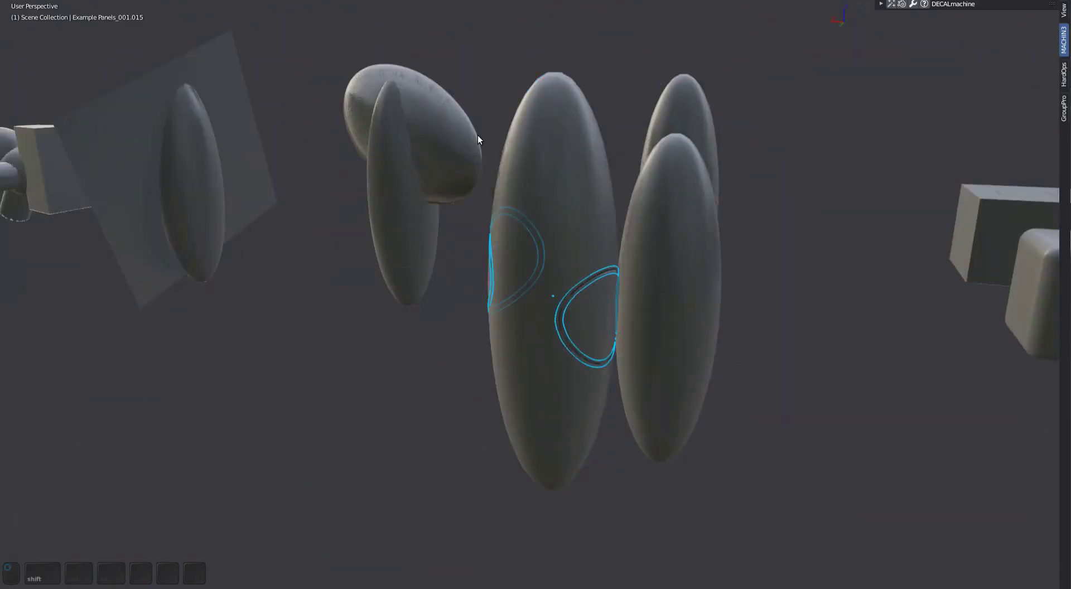
Adjust the newest panel line on the upright ellipsoid with Adjust Decal, changing its width by a factor of 0.777
{"action": "scroll", "coordinate": [635, 320], "scroll_direction": "up", "scroll_amount": 3}
{"action": "key", "text": "d"}
{"action": "key", "text": "a"}
{"action": "left_click", "coordinate": [635, 320]}
{"action": "middle_click_drag", "start_coordinate": [634, 319], "coordinate": [620, 306]}
{"action": "scroll", "coordinate": [613, 303], "scroll_direction": "up", "scroll_amount": 1}
{"action": "key", "text": "d"}
{"action": "key", "text": "a"}
{"action": "key", "text": "w"}
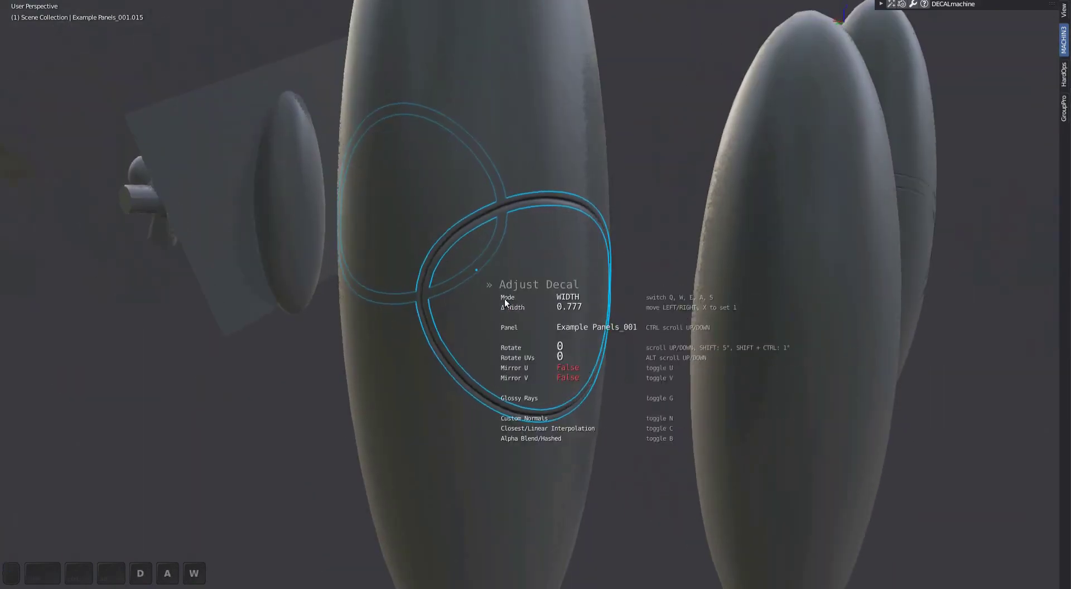
{"action": "left_click", "coordinate": [504, 298]}
Slice the next ellipsoid with the ellipsoid crossing it to create a panel line at panel width 0.09
{"action": "middle_click_drag", "start_coordinate": [504, 299], "coordinate": [527, 343]}
{"action": "scroll", "coordinate": [600, 282], "scroll_direction": "down", "scroll_amount": 4}
{"action": "left_click", "coordinate": [720, 296]}
{"action": "key", "text": "f"}
{"action": "left_click", "coordinate": [527, 344], "text": "shift"}
{"action": "scroll", "coordinate": [527, 344], "scroll_direction": "up", "scroll_amount": 2}
{"action": "middle_click_drag", "start_coordinate": [557, 286], "coordinate": [592, 292]}
{"action": "key", "text": "d"}
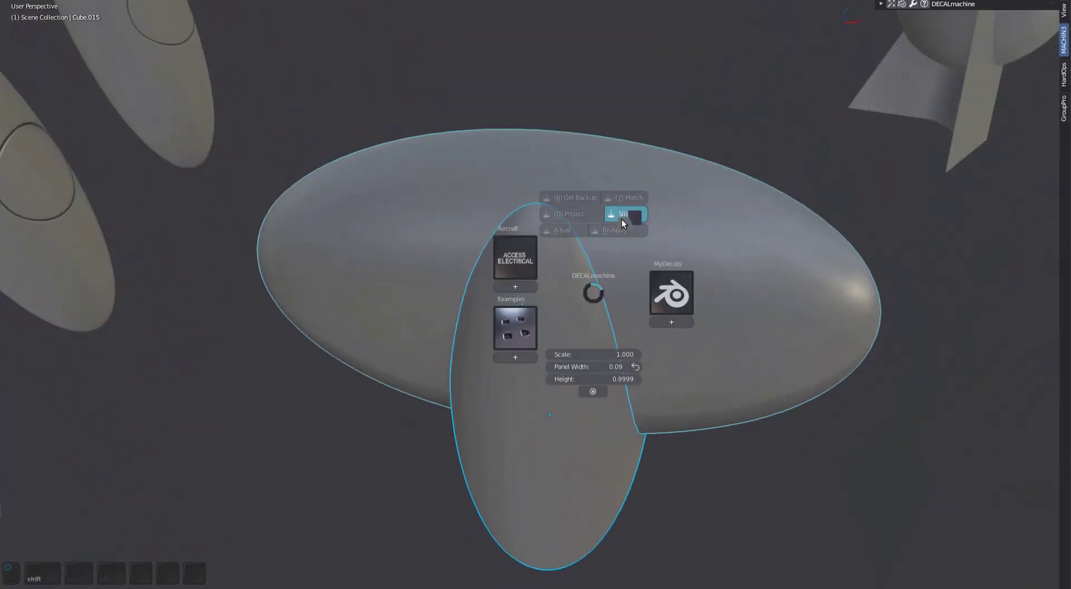
{"action": "key", "text": "a"}
Slide the vertex at the crest of the new panel strip along its edge to even out the outline
{"action": "mouse_move", "coordinate": [587, 236]}
{"action": "middle_mouse_down"}
{"action": "mouse_move", "coordinate": [631, 309]}
{"action": "mouse_move", "coordinate": [580, 224]}
{"action": "mouse_move", "coordinate": [537, 246]}
{"action": "middle_mouse_up"}
{"action": "scroll", "coordinate": [537, 246], "scroll_direction": "up", "scroll_amount": 4}
{"action": "key", "text": "Page_Up"}
{"action": "key", "text": "w"}
{"action": "scroll", "coordinate": [600, 277], "scroll_direction": "up", "scroll_amount": 5}
{"action": "key", "text": "Tab"}
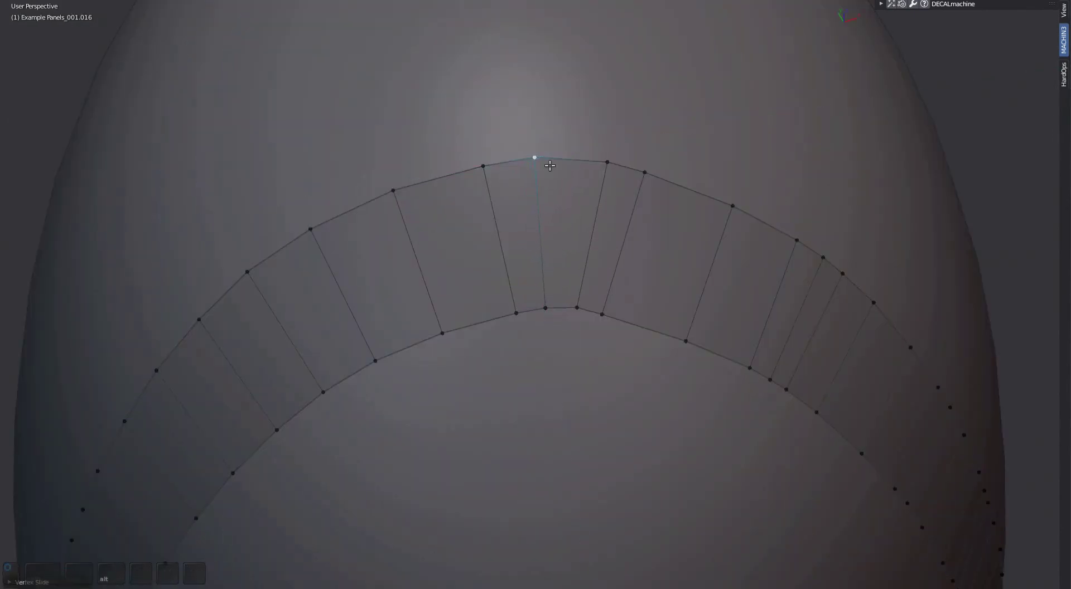
{"action": "left_click", "coordinate": [584, 161]}
{"action": "scroll", "coordinate": [568, 246], "scroll_direction": "down", "scroll_amount": 5}
{"action": "scroll", "coordinate": [567, 246], "scroll_direction": "up", "scroll_amount": 5}
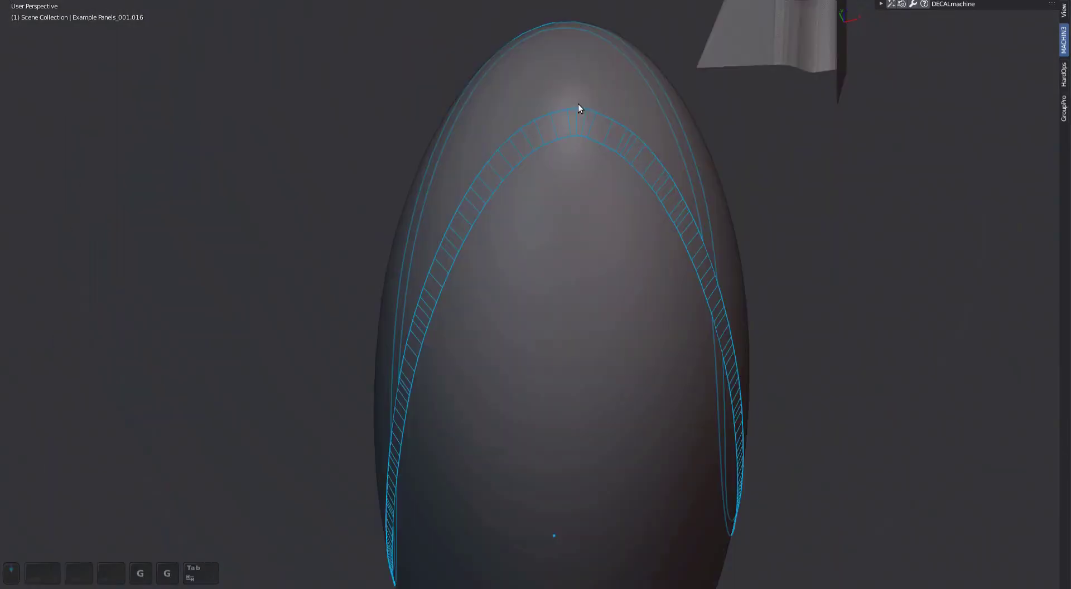
Unwrap the edited panel line decal on the ellipsoid
{"action": "middle_click_drag", "start_coordinate": [578, 108], "coordinate": [540, 322]}
{"action": "scroll", "coordinate": [623, 240], "scroll_direction": "up", "scroll_amount": 3}
{"action": "key", "text": "d"}
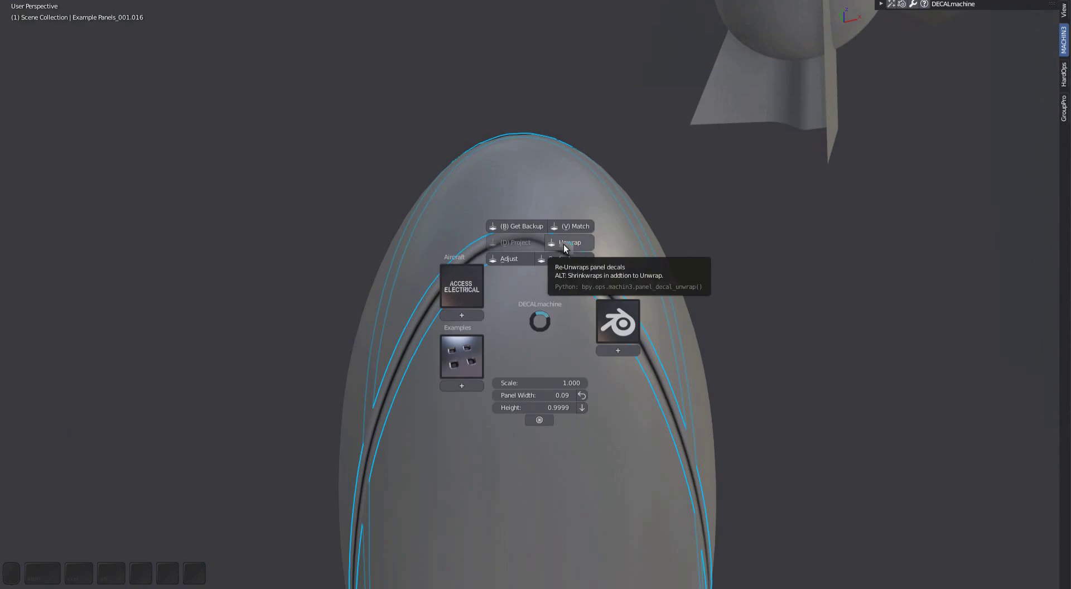
{"action": "scroll", "coordinate": [530, 334], "scroll_direction": "up", "scroll_amount": 2}
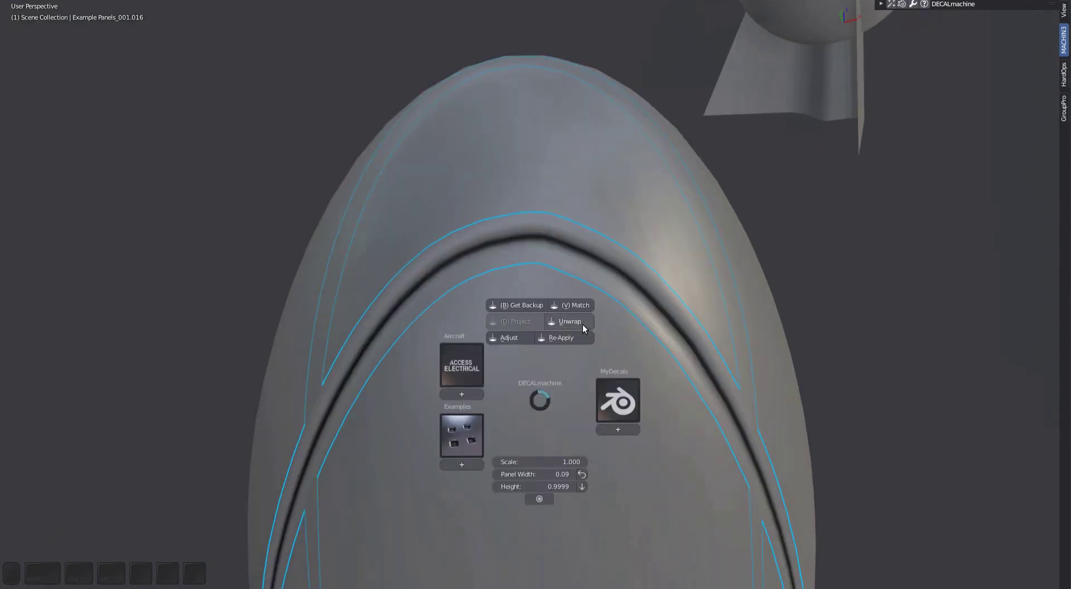
{"action": "left_click", "coordinate": [582, 323]}
Adjust the panel line's width by a factor of 0.745
{"action": "middle_click_drag", "start_coordinate": [580, 323], "coordinate": [433, 298]}
{"action": "key", "text": "d"}
{"action": "key", "text": "a"}
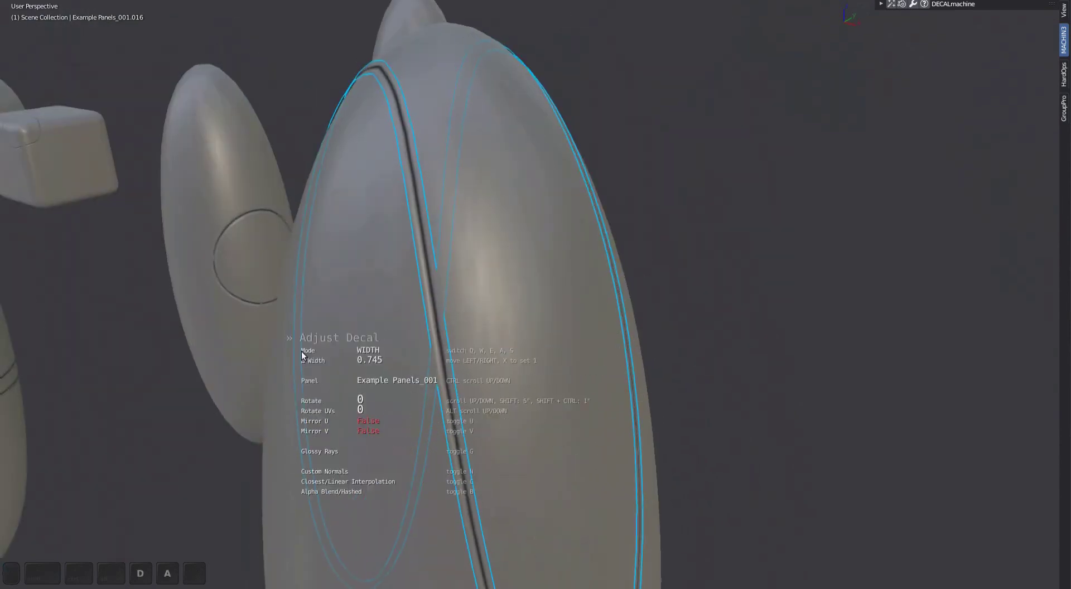
{"action": "left_click", "coordinate": [301, 351]}
Slide a cross edge along the panel strip on the ellipsoid's side to open up a longer segment
{"action": "middle_click_drag", "start_coordinate": [335, 338], "coordinate": [518, 298]}
{"action": "middle_click_drag", "start_coordinate": [524, 298], "coordinate": [503, 82], "text": "shift"}
{"action": "scroll", "coordinate": [574, 302], "scroll_direction": "up", "scroll_amount": 2}
{"action": "key", "text": "Tab"}
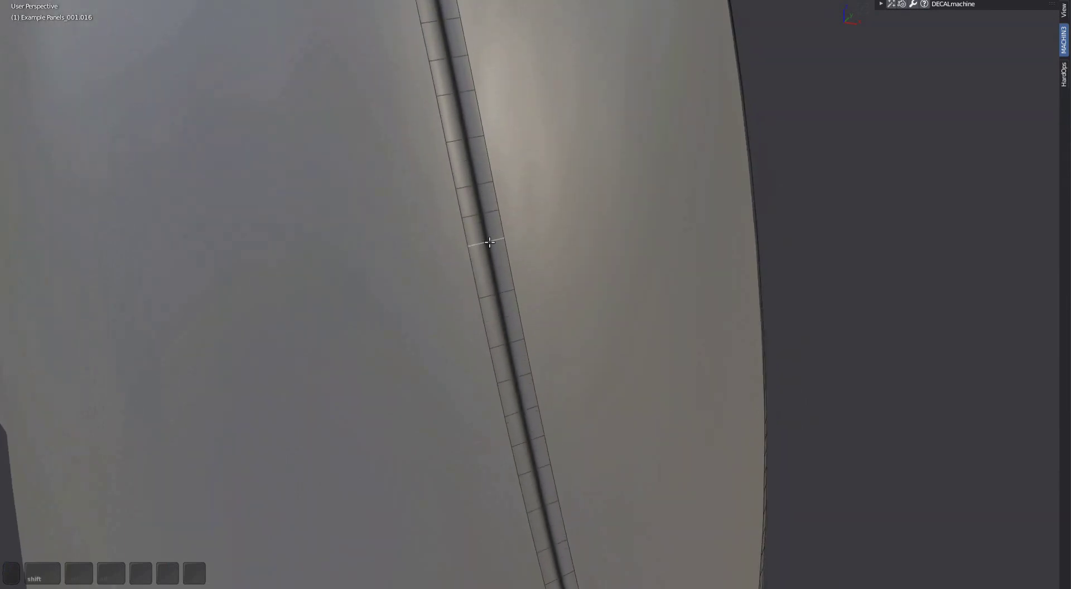
{"action": "middle_click_drag", "start_coordinate": [490, 242], "coordinate": [460, 274]}
{"action": "middle_click_drag", "start_coordinate": [441, 290], "coordinate": [460, 310], "text": "ctrl"}
{"action": "left_click", "coordinate": [463, 308]}
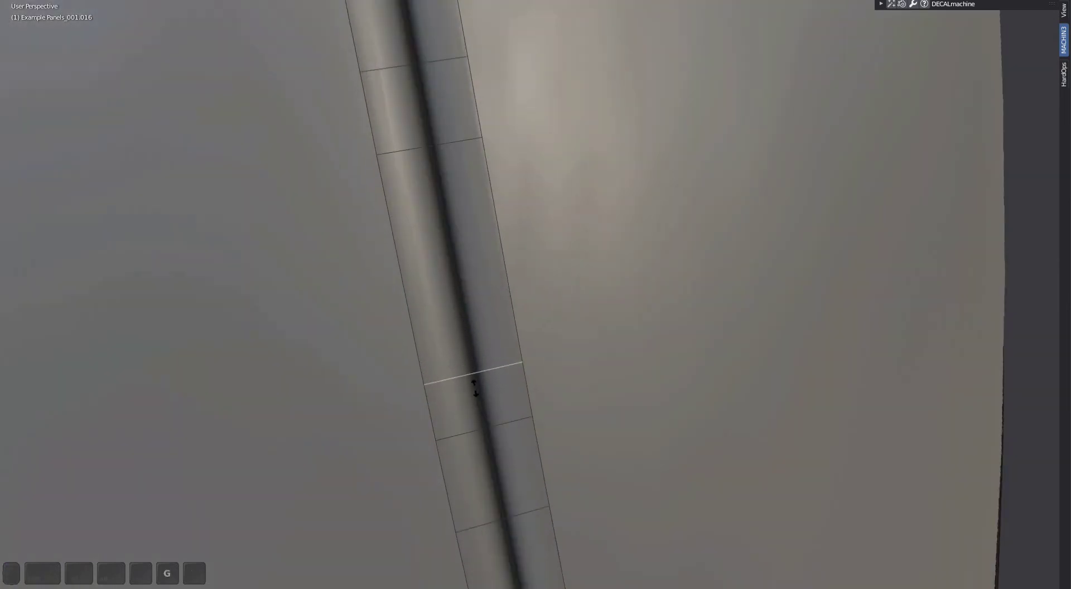
{"action": "middle_click_drag", "start_coordinate": [475, 387], "coordinate": [489, 156], "text": "shift"}
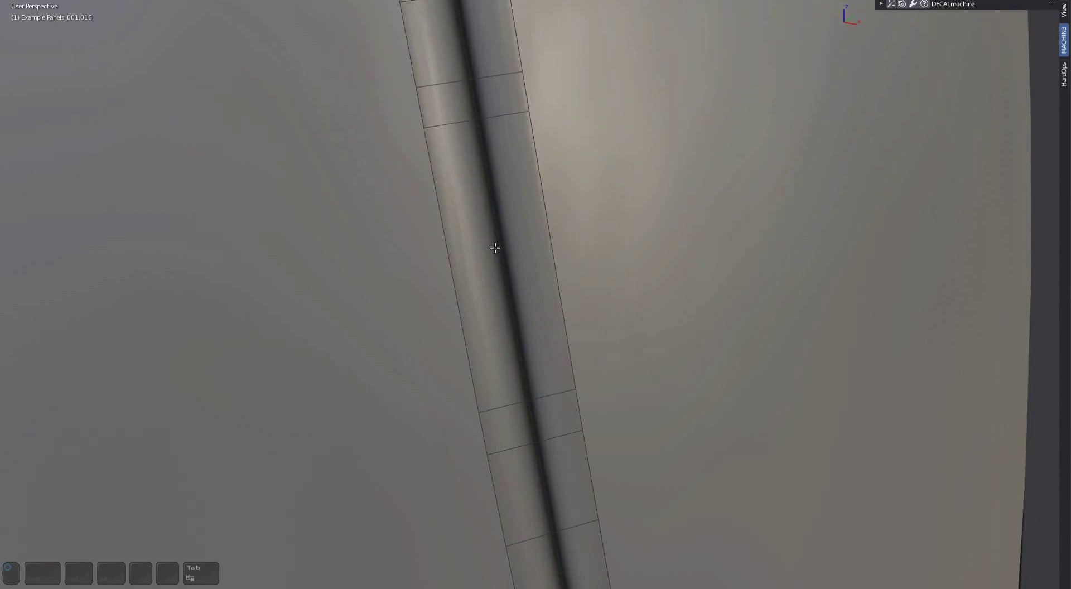
Offset the longer segment of the panel strip sideways to form a stepped jog in the panel line
{"action": "scroll", "coordinate": [499, 256], "scroll_direction": "down", "scroll_amount": 3}
{"action": "left_click", "coordinate": [524, 275], "text": "shift"}
{"action": "key", "text": "g"}
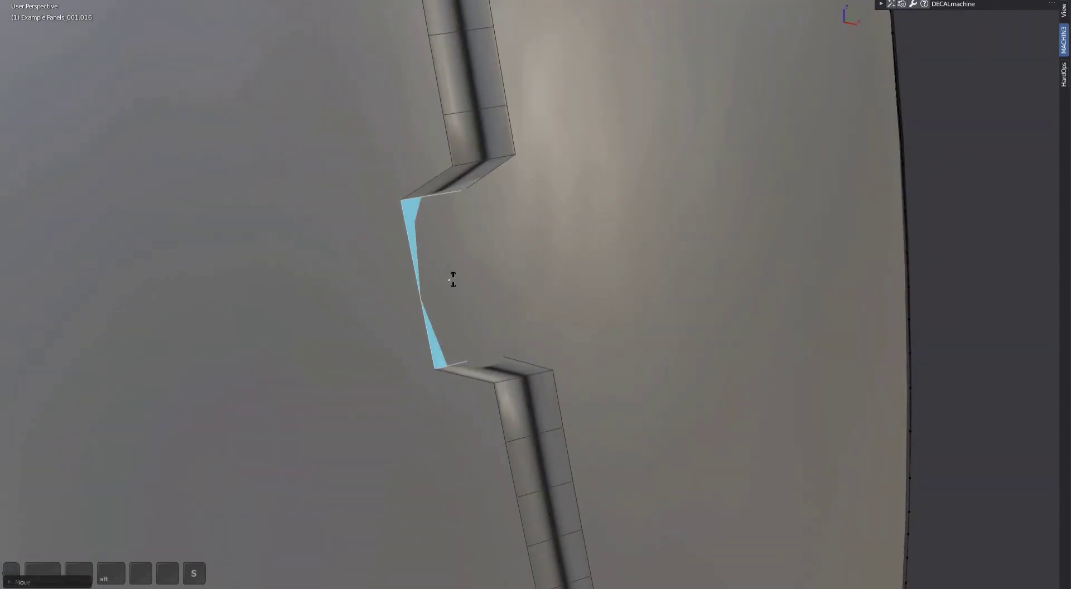
{"action": "left_click", "coordinate": [459, 285]}
{"action": "middle_click_drag", "start_coordinate": [459, 285], "coordinate": [509, 300], "text": "shift"}
{"action": "key", "text": "Tab"}
{"action": "left_click", "coordinate": [516, 205]}
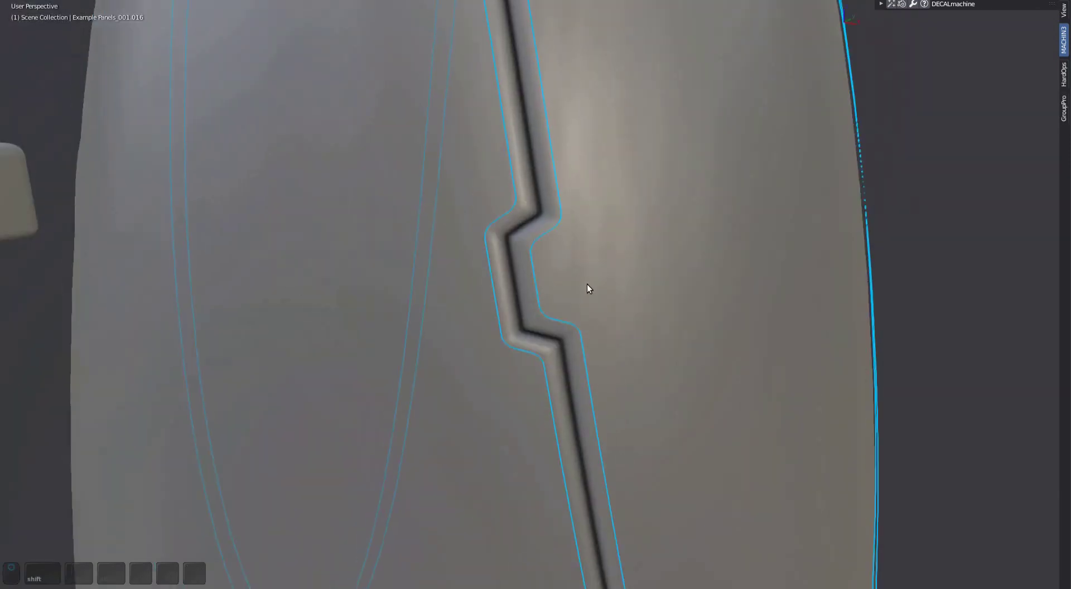
Unwrap the panel line again so its texture follows the stepped jog
{"action": "scroll", "coordinate": [586, 284], "scroll_direction": "up", "scroll_amount": 3}
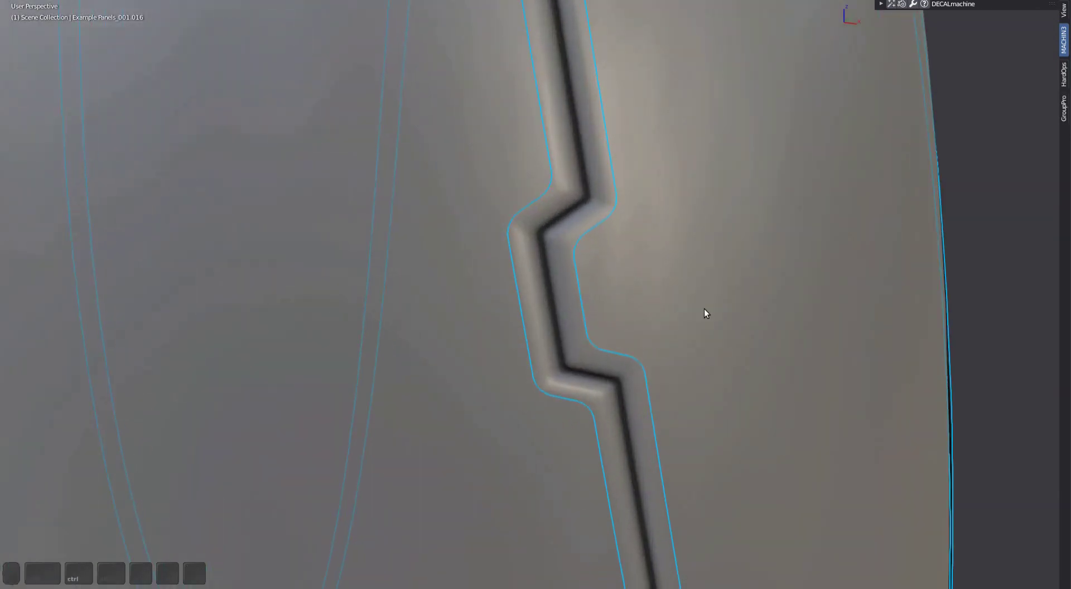
{"action": "key", "text": "d"}
{"action": "left_click", "coordinate": [726, 232]}
{"action": "scroll", "coordinate": [727, 233], "scroll_direction": "down", "scroll_amount": 6}
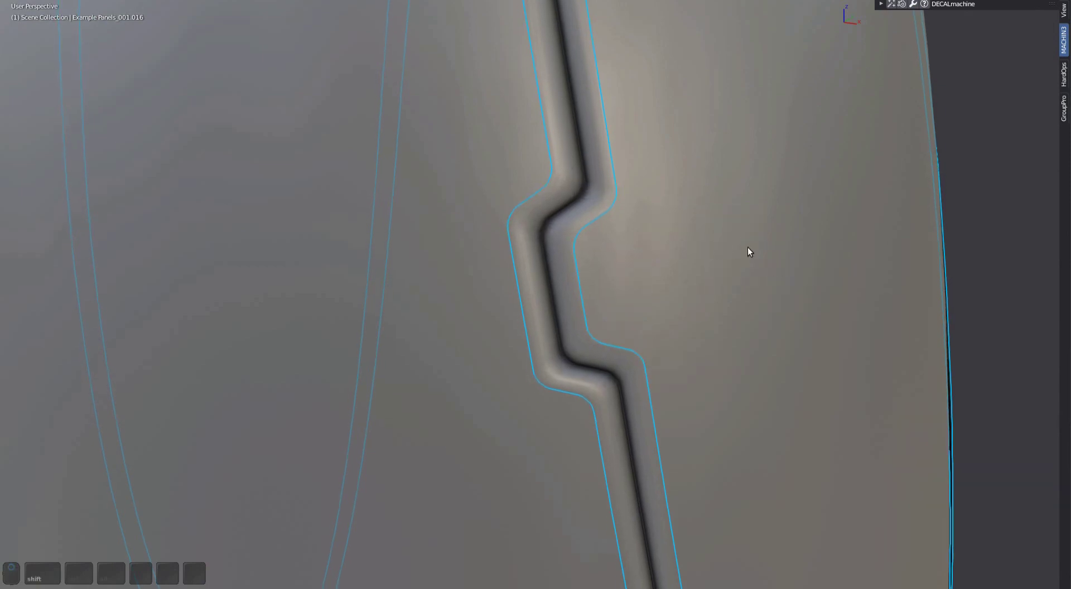
{"action": "scroll", "coordinate": [687, 274], "scroll_direction": "up", "scroll_amount": 6}
{"action": "middle_click_drag", "start_coordinate": [663, 279], "coordinate": [584, 324]}
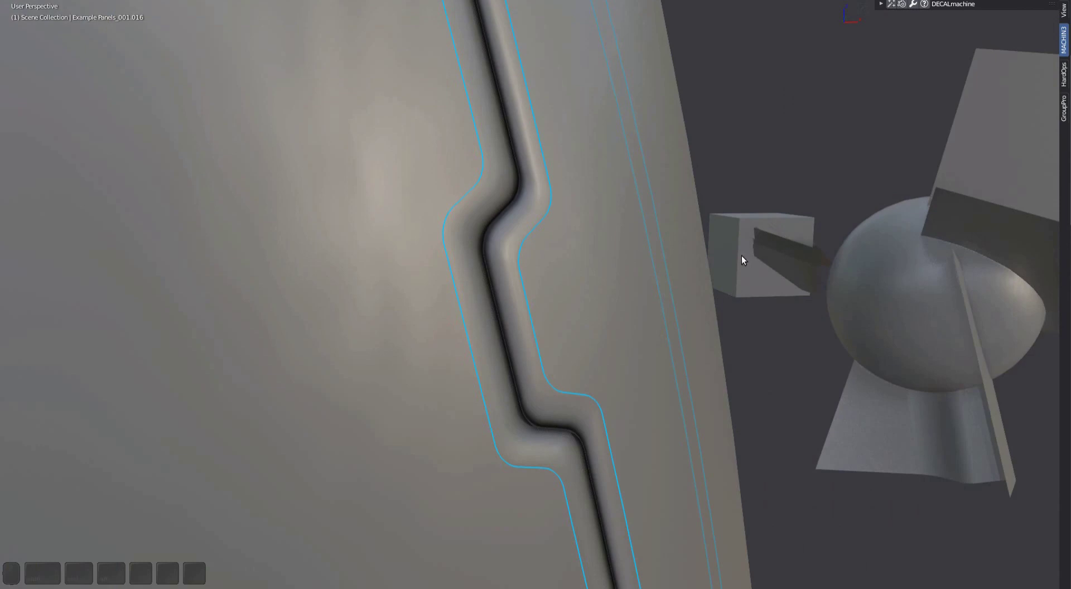
{"action": "key", "text": "d"}
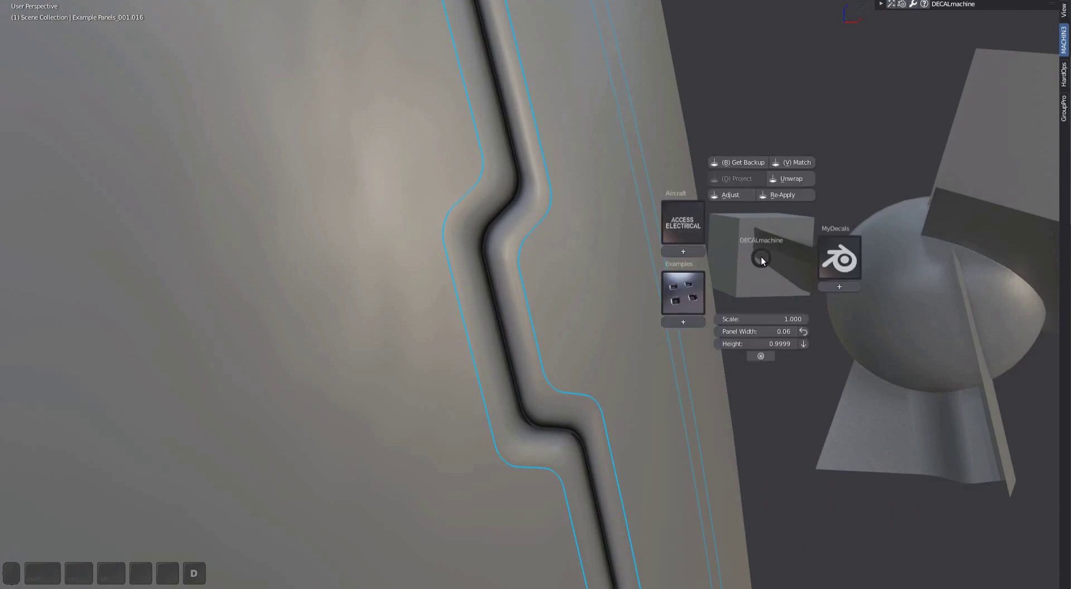
{"action": "left_click", "coordinate": [791, 177]}
Examine the topology of the panel lines and ellipsoids with the wireframe overlay
{"action": "mouse_move", "coordinate": [576, 283]}
{"action": "middle_mouse_down"}
{"action": "mouse_move", "coordinate": [300, 326]}
{"action": "mouse_move", "coordinate": [571, 355]}
{"action": "mouse_move", "coordinate": [579, 374]}
{"action": "mouse_move", "coordinate": [571, 369]}
{"action": "mouse_move", "coordinate": [607, 363]}
{"action": "mouse_move", "coordinate": [614, 300]}
{"action": "mouse_move", "coordinate": [684, 354]}
{"action": "mouse_move", "coordinate": [416, 345]}
{"action": "middle_mouse_up"}
{"action": "key", "text": "a"}
{"action": "scroll", "coordinate": [477, 377], "scroll_direction": "down", "scroll_amount": 5}
{"action": "scroll", "coordinate": [563, 386], "scroll_direction": "up", "scroll_amount": 5}
{"action": "key", "text": "Page_Up"}
{"action": "scroll", "coordinate": [579, 375], "scroll_direction": "up", "scroll_amount": 2}
{"action": "left_click", "coordinate": [591, 361]}
{"action": "key", "text": "w"}
{"action": "left_click", "coordinate": [571, 369]}
{"action": "left_click", "coordinate": [607, 363]}
{"action": "key", "text": "a"}
{"action": "scroll", "coordinate": [604, 363], "scroll_direction": "down", "scroll_amount": 4}
{"action": "key", "text": "Page_Up"}
{"action": "scroll", "coordinate": [614, 300], "scroll_direction": "down", "scroll_amount": 4}
Slice the next upright ellipsoid with its intersecting cutter to create a panel line
{"action": "scroll", "coordinate": [683, 354], "scroll_direction": "down", "scroll_amount": 5}
{"action": "middle_click_drag", "start_coordinate": [743, 339], "coordinate": [685, 315], "text": "shift"}
{"action": "left_click", "coordinate": [675, 319]}
{"action": "scroll", "coordinate": [639, 323], "scroll_direction": "up", "scroll_amount": 3}
{"action": "left_click", "coordinate": [639, 324], "text": "shift"}
{"action": "key", "text": "d"}
{"action": "left_click", "coordinate": [720, 238]}
{"action": "middle_click_drag", "start_coordinate": [717, 241], "coordinate": [614, 250]}
{"action": "scroll", "coordinate": [602, 246], "scroll_direction": "up", "scroll_amount": 4}
{"action": "scroll", "coordinate": [630, 226], "scroll_direction": "down", "scroll_amount": 4}
{"action": "scroll", "coordinate": [613, 250], "scroll_direction": "up", "scroll_amount": 4}
{"action": "key", "text": "a"}
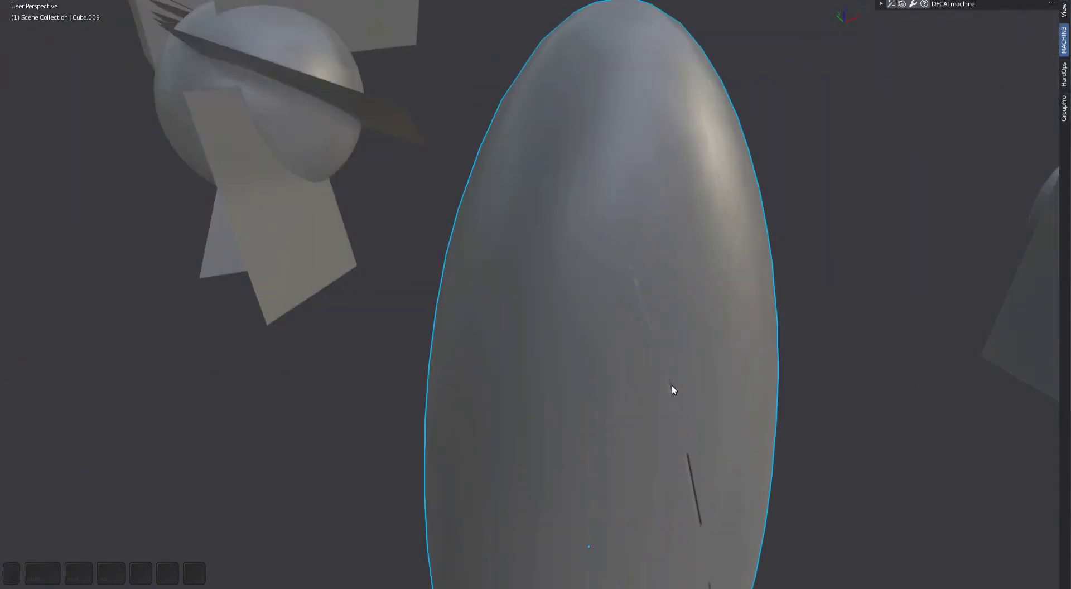
Adjust the new panel line on the ellipsoid and widen it to a panel width of 0.08
{"action": "middle_click_drag", "start_coordinate": [677, 440], "coordinate": [655, 401], "text": "shift"}
{"action": "left_click", "coordinate": [656, 402]}
{"action": "key", "text": "d"}
{"action": "key", "text": "a"}
{"action": "left_click", "coordinate": [700, 429]}
{"action": "key", "text": "d"}
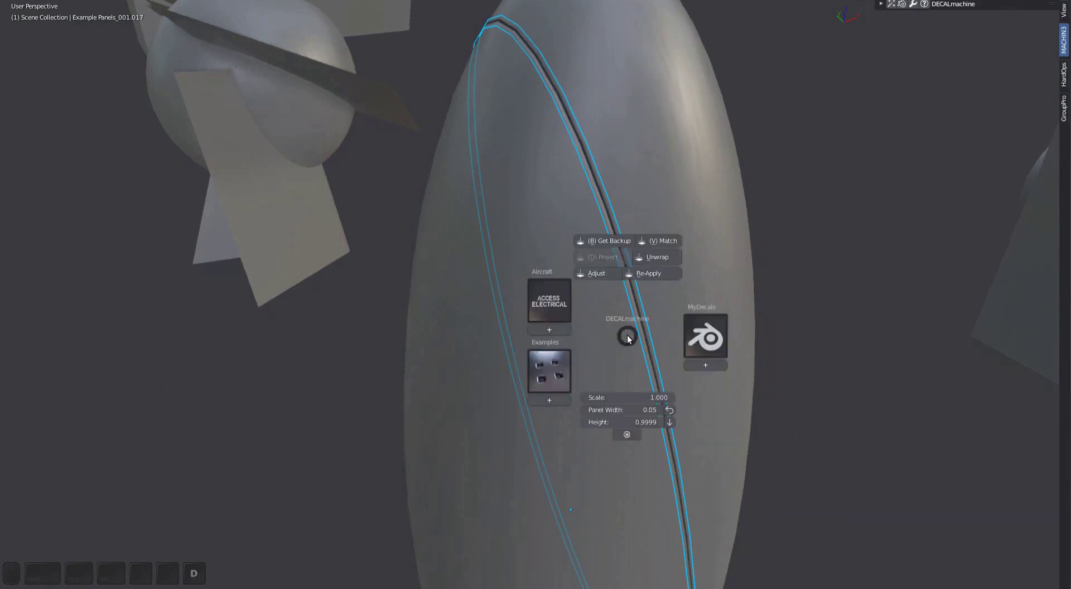
{"action": "key", "text": "a"}
{"action": "left_click", "coordinate": [728, 288]}
{"action": "key", "text": "a"}
Check the widened panel line's topology in edit mode and re-apply the decal
{"action": "middle_click_drag", "start_coordinate": [729, 288], "coordinate": [673, 270]}
{"action": "scroll", "coordinate": [544, 133], "scroll_direction": "up", "scroll_amount": 3}
{"action": "key", "text": "Tab"}
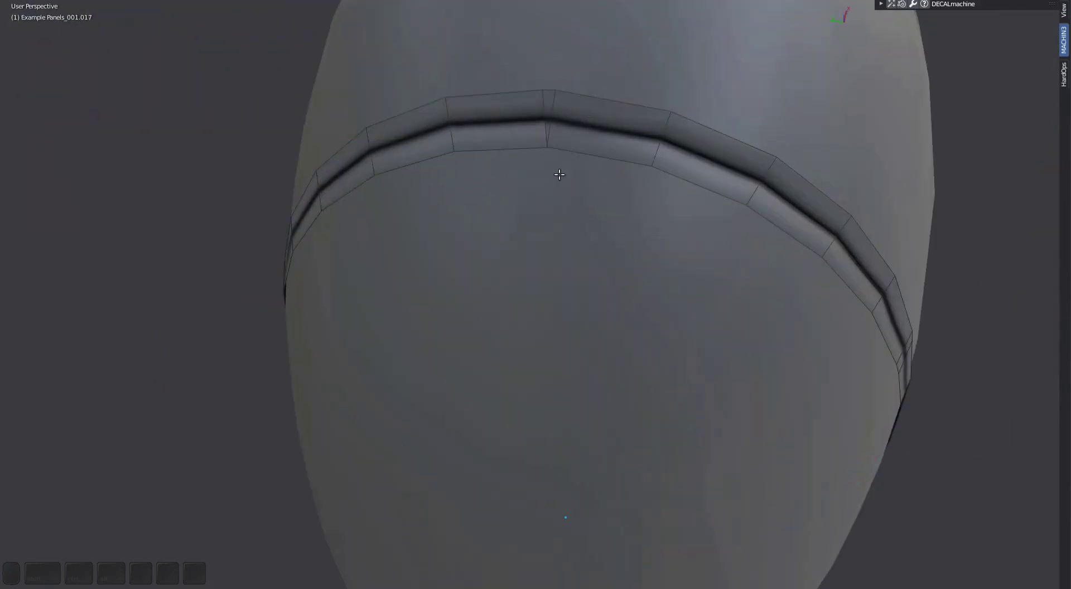
{"action": "key", "text": "Tab"}
{"action": "key", "text": "d"}
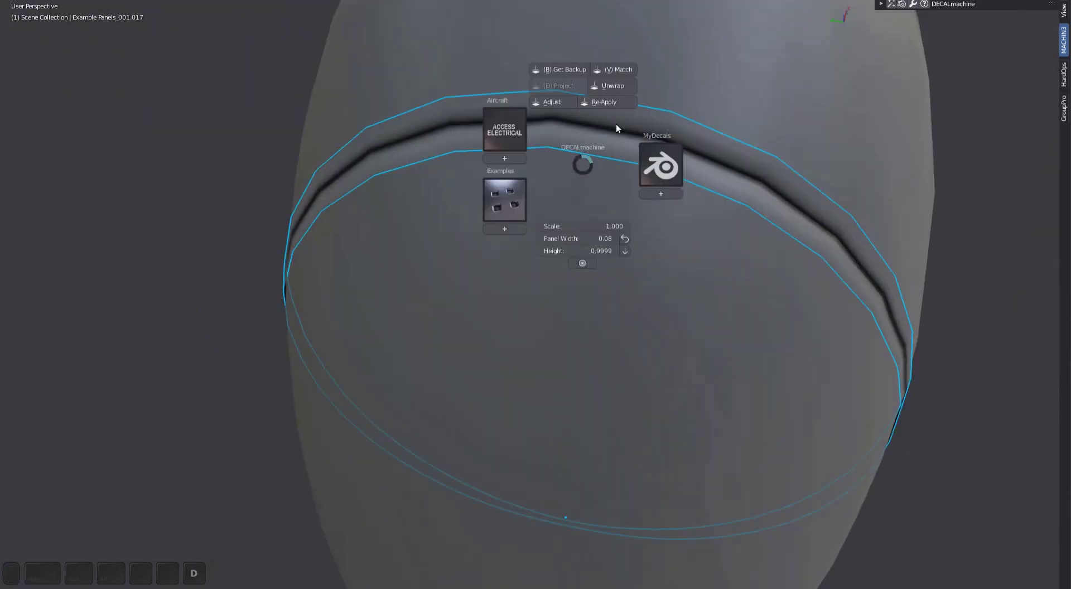
{"action": "left_click", "coordinate": [606, 103]}
{"action": "scroll", "coordinate": [568, 193], "scroll_direction": "down", "scroll_amount": 6}
Slice the sphere with one of the planes intersecting it to create a panel line
{"action": "middle_click_drag", "start_coordinate": [569, 193], "coordinate": [519, 208]}
{"action": "key", "text": "a"}
{"action": "middle_click_drag", "start_coordinate": [247, 204], "coordinate": [502, 223], "text": "shift"}
{"action": "left_click", "coordinate": [487, 189]}
{"action": "key", "text": "f"}
{"action": "middle_click_drag", "start_coordinate": [487, 189], "coordinate": [565, 291]}
{"action": "left_click", "coordinate": [610, 256], "text": "shift"}
{"action": "key", "text": "d"}
{"action": "left_click", "coordinate": [590, 189]}
Adjust the new panel line on the sphere and adopt its height, 0.9905, as the decal height setting
{"action": "key", "text": "d"}
{"action": "left_click", "coordinate": [470, 288]}
{"action": "left_click", "coordinate": [516, 294]}
{"action": "scroll", "coordinate": [397, 326], "scroll_direction": "up", "scroll_amount": 4}
{"action": "scroll", "coordinate": [565, 290], "scroll_direction": "down", "scroll_amount": 3}
{"action": "key", "text": "d"}
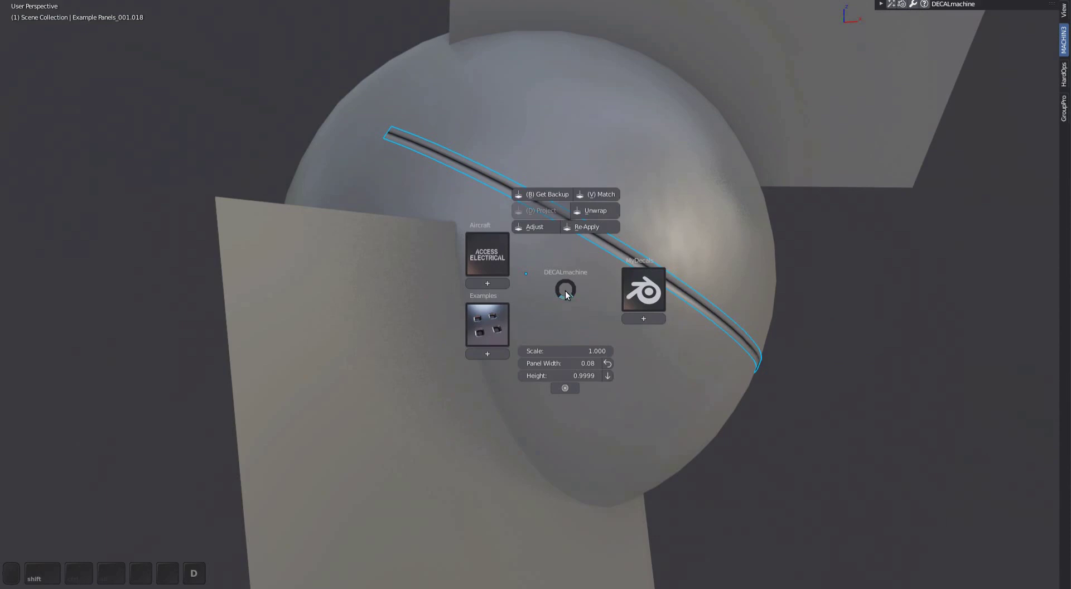
{"action": "left_click", "coordinate": [607, 374]}
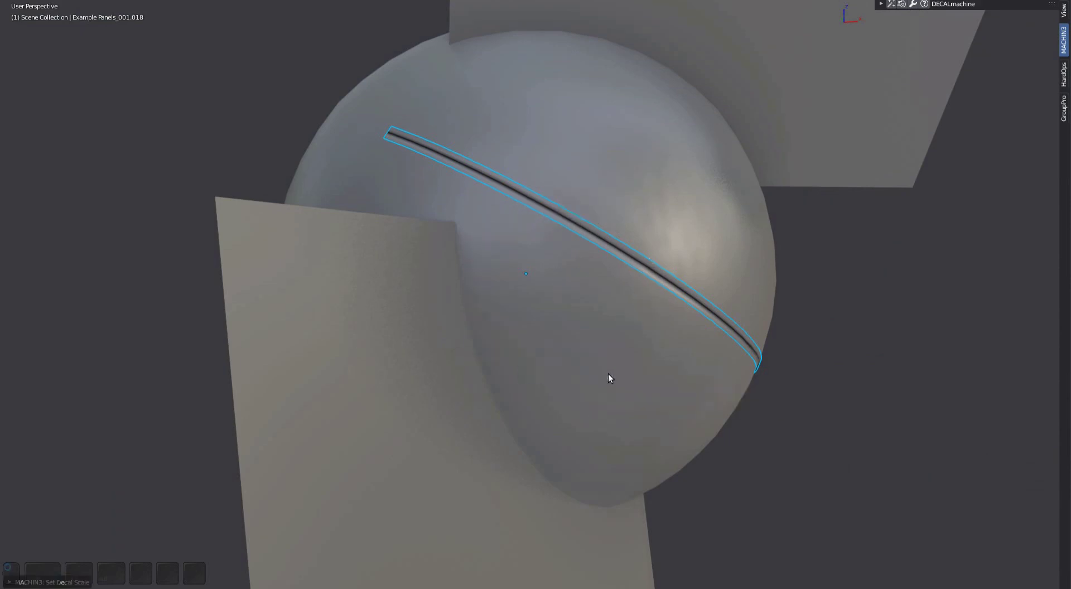
Slice again with another intersecting object pair to create a further panel line
{"action": "middle_click_drag", "start_coordinate": [608, 374], "coordinate": [620, 342], "text": "shift"}
{"action": "middle_click_drag", "start_coordinate": [620, 342], "coordinate": [341, 220]}
{"action": "left_click", "coordinate": [427, 328]}
{"action": "left_click", "coordinate": [541, 322], "text": "shift"}
{"action": "key", "text": "d"}
{"action": "left_click", "coordinate": [571, 246]}
Slice the sphere with the large plane rising above it to add another panel line
{"action": "middle_click_drag", "start_coordinate": [571, 248], "coordinate": [608, 262]}
{"action": "scroll", "coordinate": [584, 345], "scroll_direction": "up", "scroll_amount": 2}
{"action": "left_click", "coordinate": [610, 258]}
{"action": "left_click", "coordinate": [496, 276], "text": "shift"}
{"action": "key", "text": "d"}
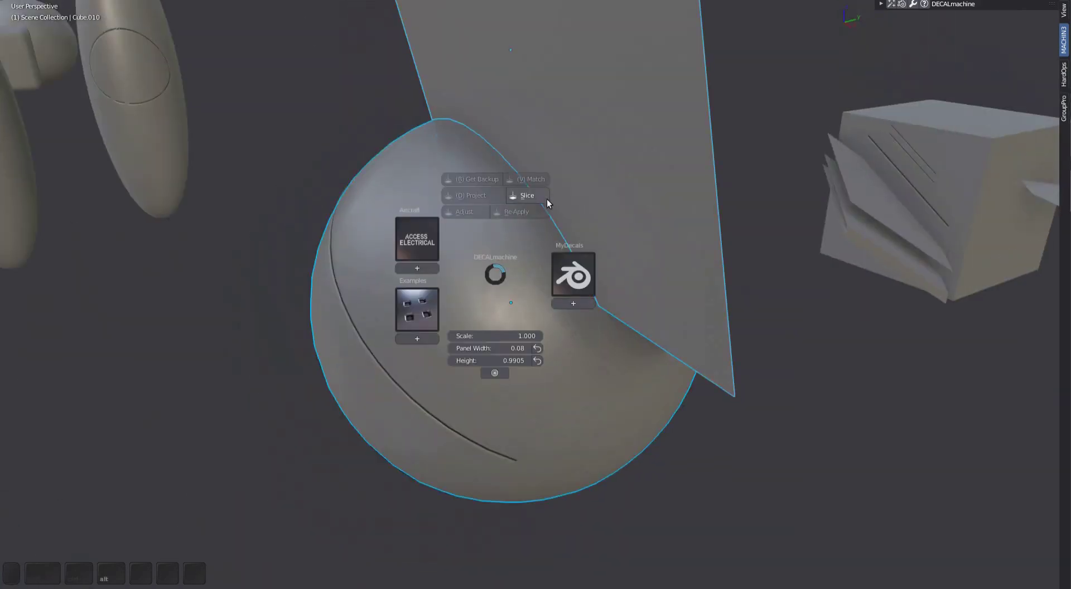
{"action": "left_click", "coordinate": [527, 195]}
{"action": "scroll", "coordinate": [567, 207], "scroll_direction": "up", "scroll_amount": 6}
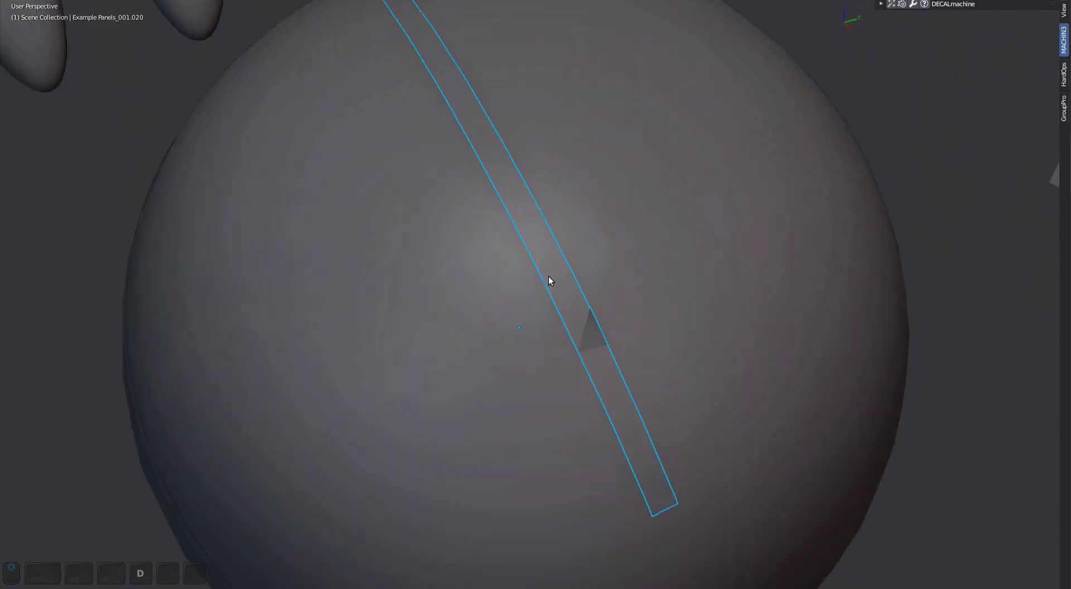
Compare the topology of the sliced panel line with the sphere's mesh using the wireframe overlay
{"action": "key", "text": "Page_Up"}
{"action": "key", "text": "w"}
{"action": "mouse_move", "coordinate": [524, 275]}
{"action": "middle_mouse_down"}
{"action": "mouse_move", "coordinate": [544, 305]}
{"action": "mouse_move", "coordinate": [518, 279]}
{"action": "middle_mouse_up"}
{"action": "left_click", "coordinate": [477, 307]}
{"action": "key", "text": "Page_Up"}
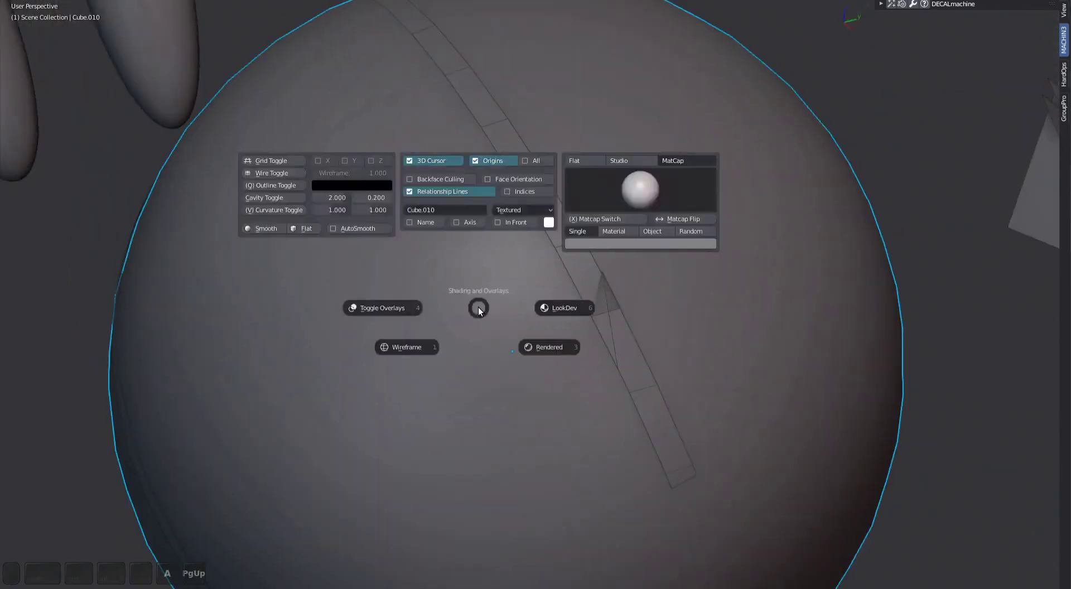
{"action": "key", "text": "w"}
{"action": "middle_click_drag", "start_coordinate": [636, 333], "coordinate": [664, 337]}
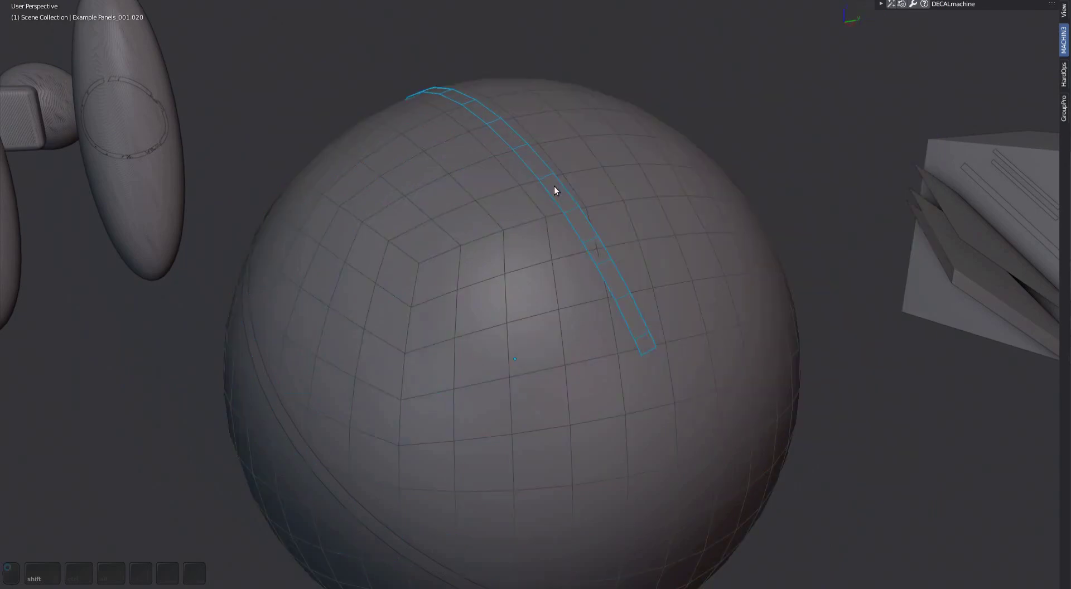
{"action": "scroll", "coordinate": [564, 275], "scroll_direction": "up", "scroll_amount": 5}
{"action": "scroll", "coordinate": [554, 278], "scroll_direction": "down", "scroll_amount": 5}
{"action": "left_click", "coordinate": [495, 303], "text": "shift"}
{"action": "key", "text": "Page_Up"}
{"action": "key", "text": "w"}
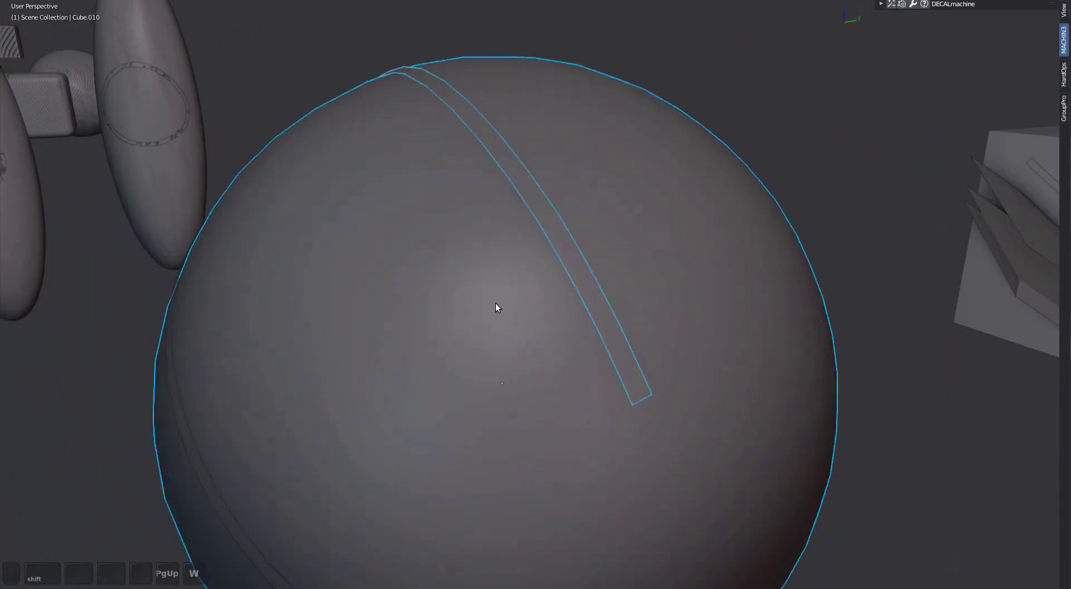
{"action": "key", "text": "a"}
{"action": "key", "text": "Page_Up"}
{"action": "mouse_move", "coordinate": [495, 303]}
{"action": "middle_mouse_down"}
{"action": "mouse_move", "coordinate": [581, 319]}
{"action": "mouse_move", "coordinate": [671, 299]}
{"action": "mouse_move", "coordinate": [627, 279]}
{"action": "mouse_move", "coordinate": [499, 286]}
{"action": "middle_mouse_up"}
{"action": "left_click", "coordinate": [523, 313]}
Slice the box with the tilted block cutting into it and open the new panel line for mesh editing
{"action": "scroll", "coordinate": [581, 319], "scroll_direction": "down", "scroll_amount": 5}
{"action": "scroll", "coordinate": [627, 278], "scroll_direction": "up", "scroll_amount": 6}
{"action": "left_click", "coordinate": [500, 286]}
{"action": "left_click", "coordinate": [457, 320]}
{"action": "middle_click_drag", "start_coordinate": [457, 320], "coordinate": [491, 304]}
{"action": "left_click", "coordinate": [557, 188], "text": "shift"}
{"action": "key", "text": "d"}
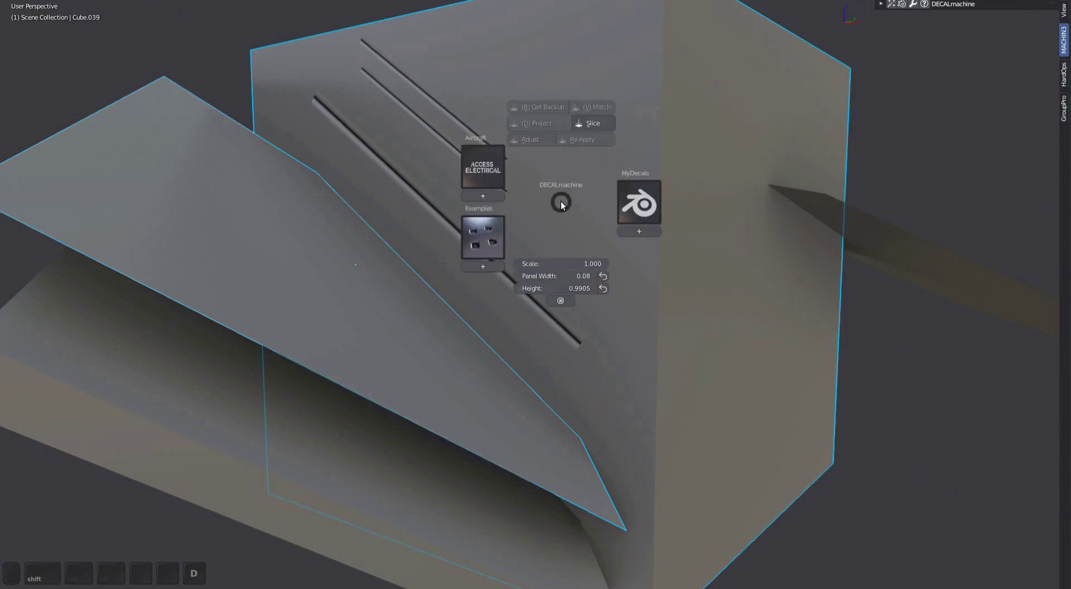
{"action": "left_click", "coordinate": [588, 122]}
{"action": "middle_click_drag", "start_coordinate": [581, 173], "coordinate": [464, 280]}
{"action": "key", "text": "Tab"}
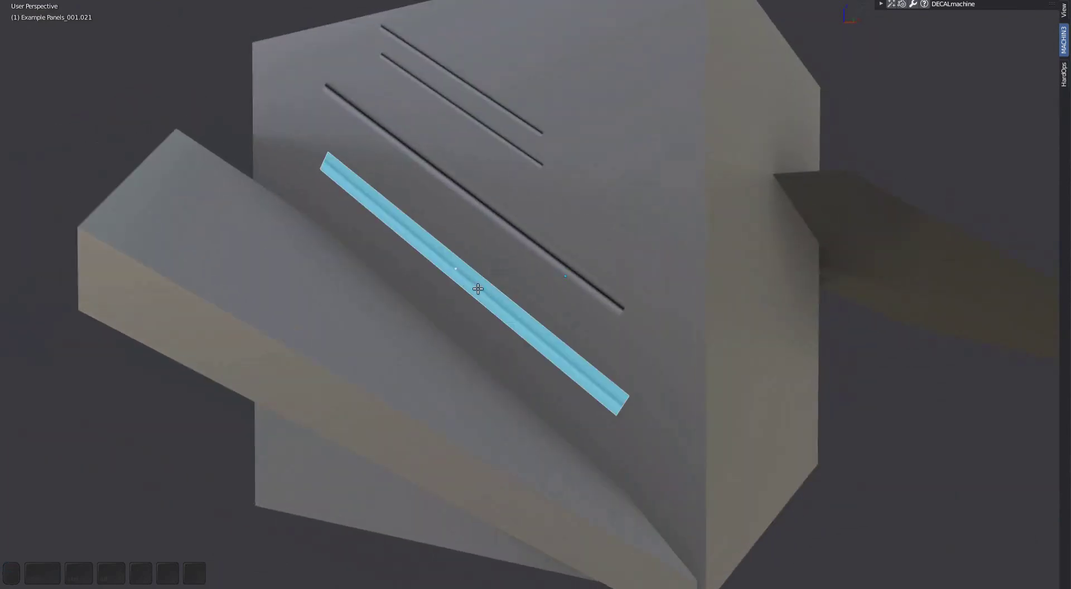
Finish mesh editing and slice the box with the remaining tilted block to add another diagonal panel line
{"action": "key", "text": "Tab"}
{"action": "scroll", "coordinate": [477, 288], "scroll_direction": "down", "scroll_amount": 3}
{"action": "left_click", "coordinate": [466, 359]}
{"action": "left_click", "coordinate": [553, 248], "text": "shift"}
{"action": "key", "text": "d"}
{"action": "left_click", "coordinate": [583, 162]}
{"action": "middle_click_drag", "start_coordinate": [582, 162], "coordinate": [497, 290]}
{"action": "scroll", "coordinate": [496, 290], "scroll_direction": "up", "scroll_amount": 5}
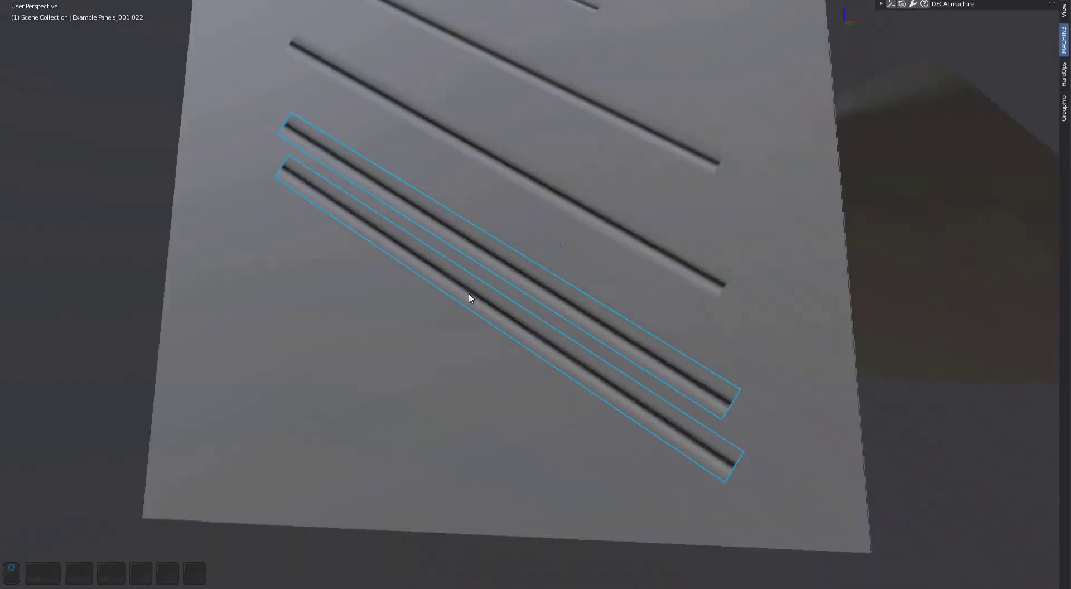
Try to slice the neighbouring cube across its vertical corner with the intersecting cutter, and undo the slice
{"action": "scroll", "coordinate": [468, 293], "scroll_direction": "down", "scroll_amount": 5}
{"action": "middle_click_drag", "start_coordinate": [608, 307], "coordinate": [519, 329]}
{"action": "left_click", "coordinate": [521, 328]}
{"action": "left_click", "coordinate": [566, 229], "text": "shift"}
{"action": "key", "text": "d"}
{"action": "left_click", "coordinate": [617, 148]}
{"action": "middle_click_drag", "start_coordinate": [586, 262], "coordinate": [530, 261]}
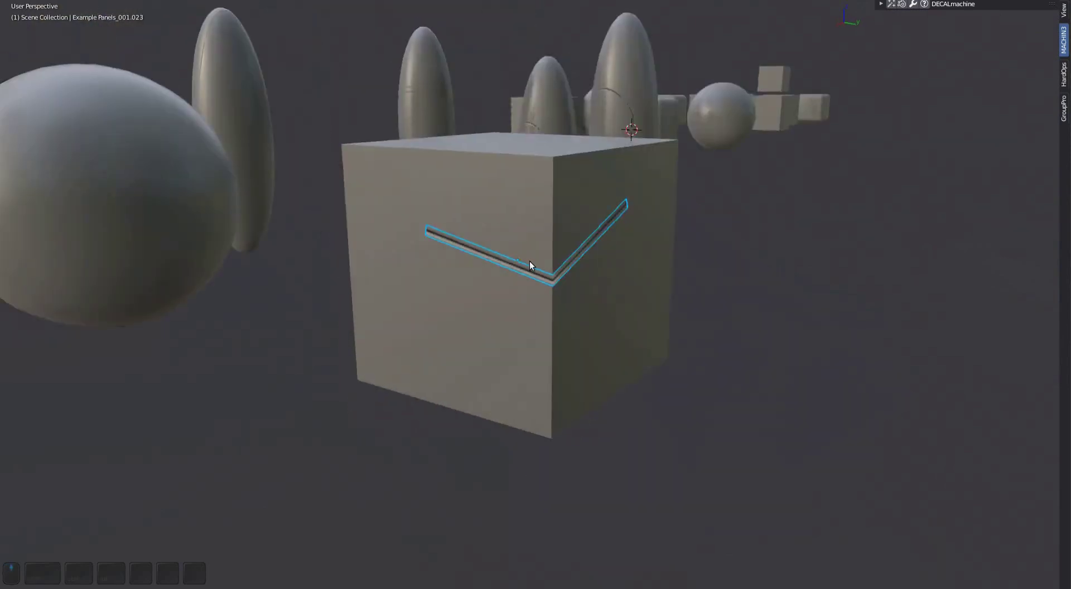
{"action": "scroll", "coordinate": [565, 294], "scroll_direction": "up", "scroll_amount": 4}
{"action": "scroll", "coordinate": [564, 294], "scroll_direction": "down", "scroll_amount": 4}
{"action": "middle_click_drag", "start_coordinate": [564, 293], "coordinate": [557, 314]}
{"action": "key", "text": "ctrl+z"}
Topo-Slice the cube with the same cutter to wrap a panel line around its vertical corner
{"action": "key", "text": "d"}
{"action": "left_click", "coordinate": [625, 140], "text": "alt"}
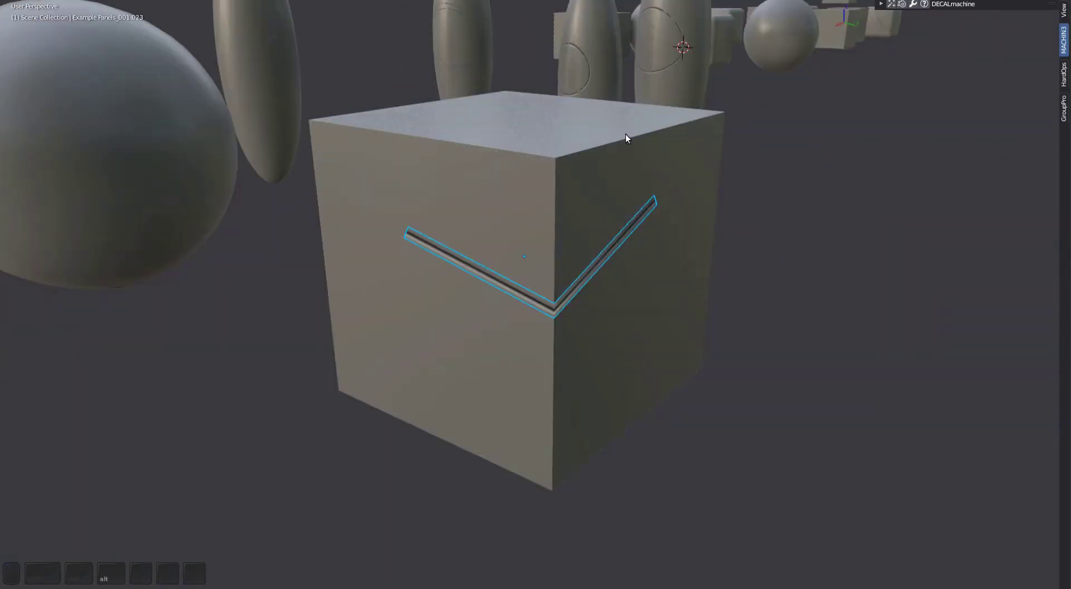
{"action": "middle_click_drag", "start_coordinate": [624, 312], "coordinate": [571, 278]}
Toggle custom normals on the corner panel line using the Adjust Decal tool
{"action": "mouse_move", "coordinate": [571, 267]}
{"action": "middle_mouse_down", "text": "ctrl"}
{"action": "mouse_move", "coordinate": [567, 287]}
{"action": "mouse_move", "coordinate": [582, 290]}
{"action": "mouse_move", "coordinate": [562, 303]}
{"action": "mouse_move", "coordinate": [551, 269]}
{"action": "mouse_move", "coordinate": [553, 333]}
{"action": "mouse_move", "coordinate": [581, 358]}
{"action": "mouse_move", "coordinate": [385, 318]}
{"action": "middle_mouse_up", "text": "ctrl"}
{"action": "key", "text": "d"}
{"action": "key", "text": "a"}
{"action": "key", "text": "n"}
{"action": "left_click", "coordinate": [583, 290]}
Try to Topo-Slice the icosphere with the large rounded box that intersects it
{"action": "scroll", "coordinate": [583, 290], "scroll_direction": "down", "scroll_amount": 3}
{"action": "scroll", "coordinate": [553, 333], "scroll_direction": "down", "scroll_amount": 4}
{"action": "scroll", "coordinate": [548, 416], "scroll_direction": "down", "scroll_amount": 5}
{"action": "middle_click_drag", "start_coordinate": [548, 416], "coordinate": [531, 371], "text": "shift"}
{"action": "middle_click_drag", "start_coordinate": [531, 371], "coordinate": [519, 331], "text": "ctrl"}
{"action": "mouse_move", "coordinate": [519, 330]}
{"action": "middle_mouse_down"}
{"action": "mouse_move", "coordinate": [529, 352]}
{"action": "mouse_move", "coordinate": [503, 335]}
{"action": "mouse_move", "coordinate": [618, 386]}
{"action": "mouse_move", "coordinate": [558, 307]}
{"action": "mouse_move", "coordinate": [548, 357]}
{"action": "mouse_move", "coordinate": [524, 335]}
{"action": "middle_mouse_up"}
{"action": "key", "text": "Page_Up"}
{"action": "key", "text": "w"}
{"action": "key", "text": "Page_Up"}
{"action": "key", "text": "w"}
{"action": "left_click", "coordinate": [429, 304]}
{"action": "left_click", "coordinate": [508, 304], "text": "shift"}
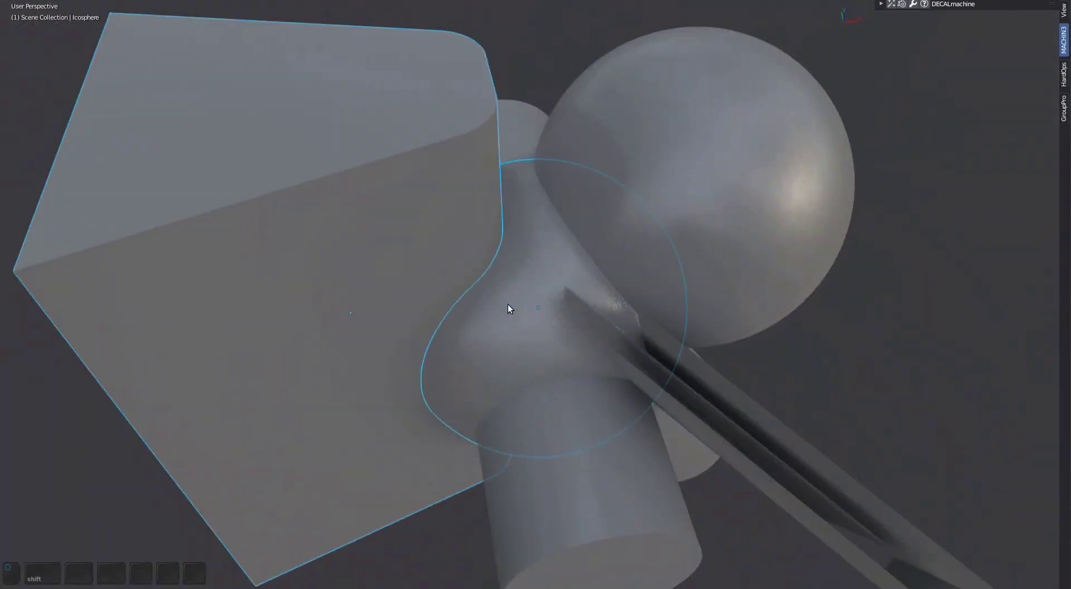
{"action": "scroll", "coordinate": [518, 318], "scroll_direction": "up", "scroll_amount": 4}
{"action": "key", "text": "d"}
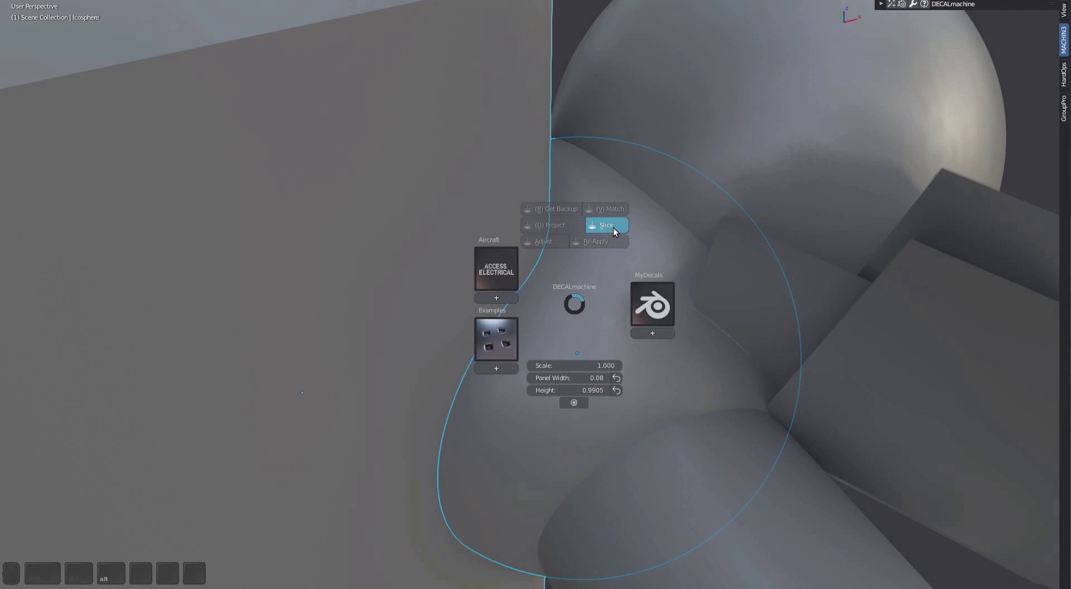
{"action": "left_click", "coordinate": [640, 231]}
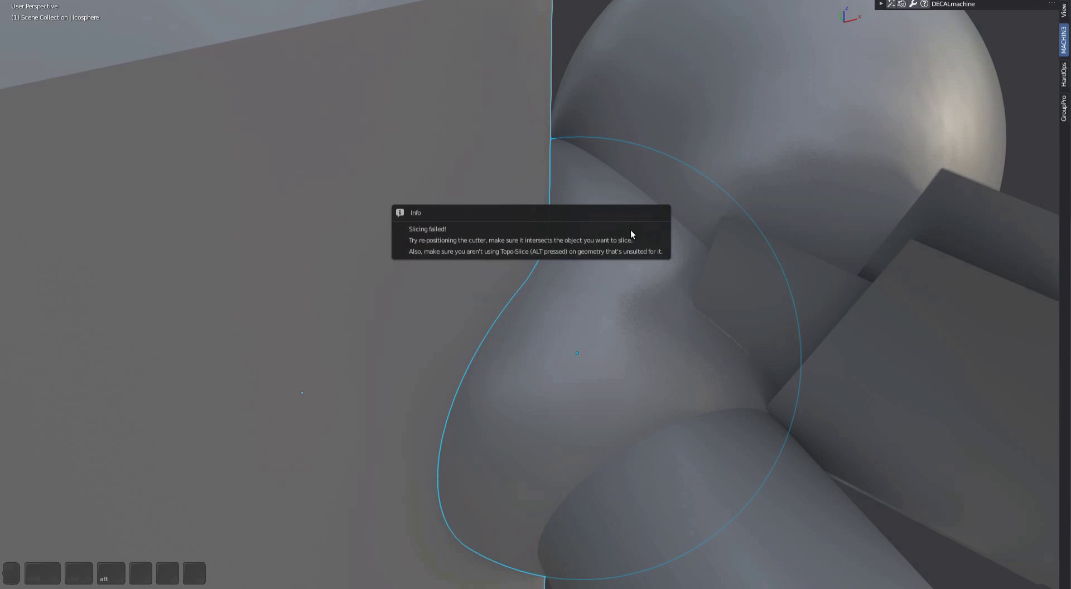
Slice the icosphere with the rounded box using the regular Slice operation
{"action": "middle_click_drag", "start_coordinate": [554, 273], "coordinate": [592, 292]}
{"action": "key", "text": "d"}
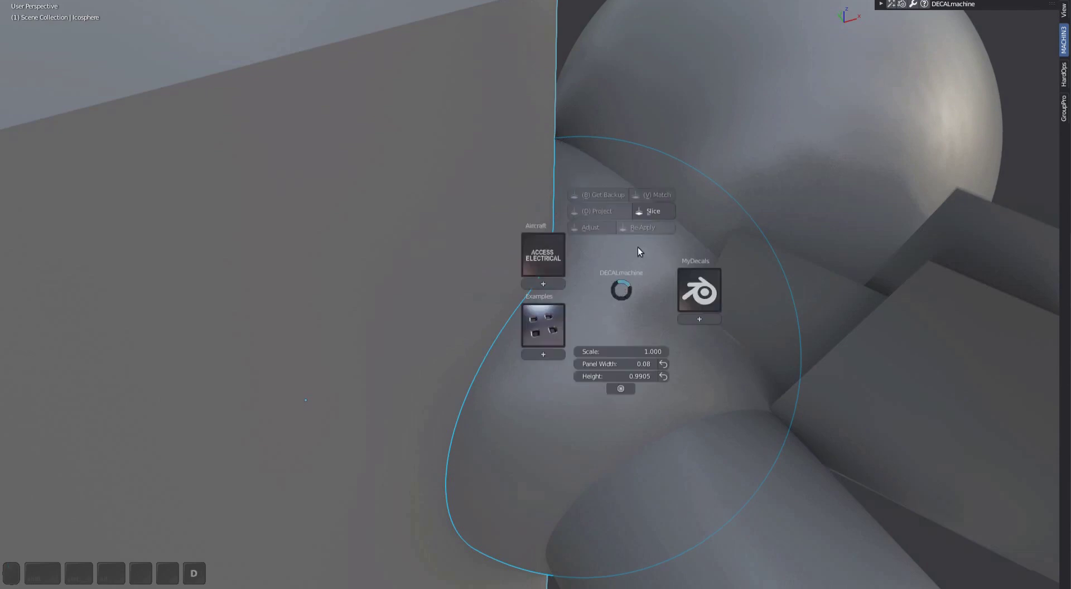
{"action": "left_click", "coordinate": [650, 213]}
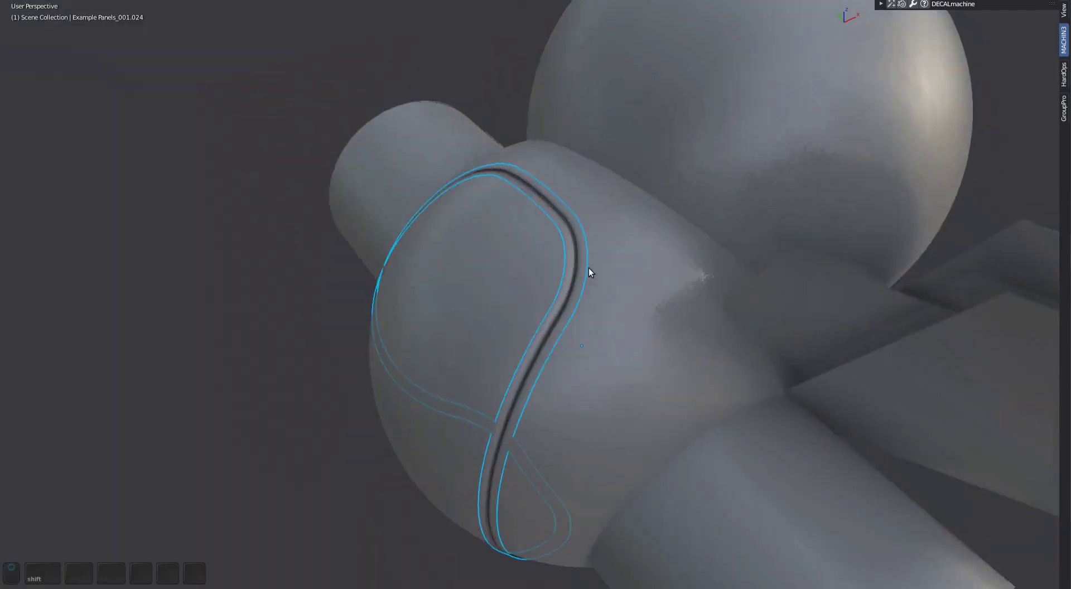
Adjust the width of the new panel line on the icosphere to 0.06
{"action": "middle_click_drag", "start_coordinate": [588, 268], "coordinate": [686, 357]}
{"action": "mouse_move", "coordinate": [577, 353]}
{"action": "middle_mouse_down"}
{"action": "mouse_move", "coordinate": [614, 322]}
{"action": "mouse_move", "coordinate": [635, 364]}
{"action": "mouse_move", "coordinate": [614, 365]}
{"action": "mouse_move", "coordinate": [631, 411]}
{"action": "mouse_move", "coordinate": [594, 269]}
{"action": "mouse_move", "coordinate": [609, 281]}
{"action": "middle_mouse_up"}
{"action": "key", "text": "Page_Up"}
{"action": "key", "text": "Page_Up"}
{"action": "key", "text": "w"}
{"action": "key", "text": "a"}
{"action": "left_click", "coordinate": [596, 357]}
{"action": "key", "text": "Page_Up"}
{"action": "key", "text": "w"}
{"action": "key", "text": "a"}
{"action": "left_click", "coordinate": [611, 283]}
{"action": "left_click", "coordinate": [512, 290], "text": "shift"}
{"action": "key", "text": "Page_Up"}
{"action": "key", "text": "w"}
{"action": "middle_click_drag", "start_coordinate": [511, 290], "coordinate": [556, 319]}
{"action": "key", "text": "Page_Up"}
{"action": "left_click", "coordinate": [605, 320]}
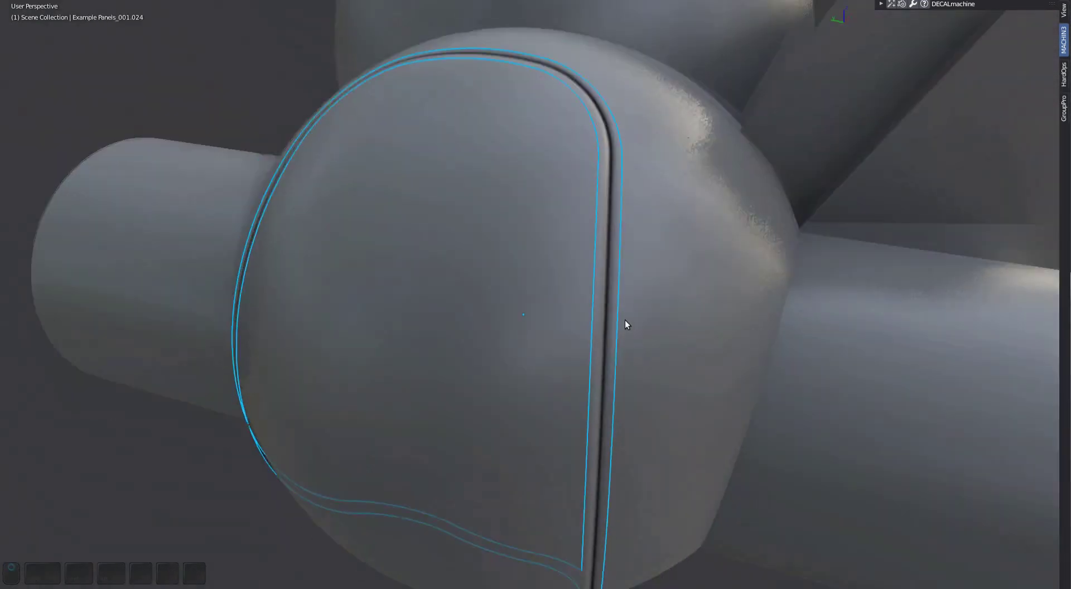
Examine the icosphere's dense triangle mesh around the panel line by circle-selecting faces in edit mode
{"action": "middle_click_drag", "start_coordinate": [625, 319], "coordinate": [633, 231]}
{"action": "key", "text": "Tab"}
{"action": "scroll", "coordinate": [642, 246], "scroll_direction": "up", "scroll_amount": 4}
{"action": "key", "text": "Tab"}
{"action": "left_click", "coordinate": [651, 283]}
{"action": "key", "text": "Tab"}
{"action": "middle_click_drag", "start_coordinate": [650, 284], "coordinate": [626, 330]}
{"action": "key", "text": "c"}
{"action": "left_click_drag", "start_coordinate": [627, 330], "coordinate": [417, 256]}
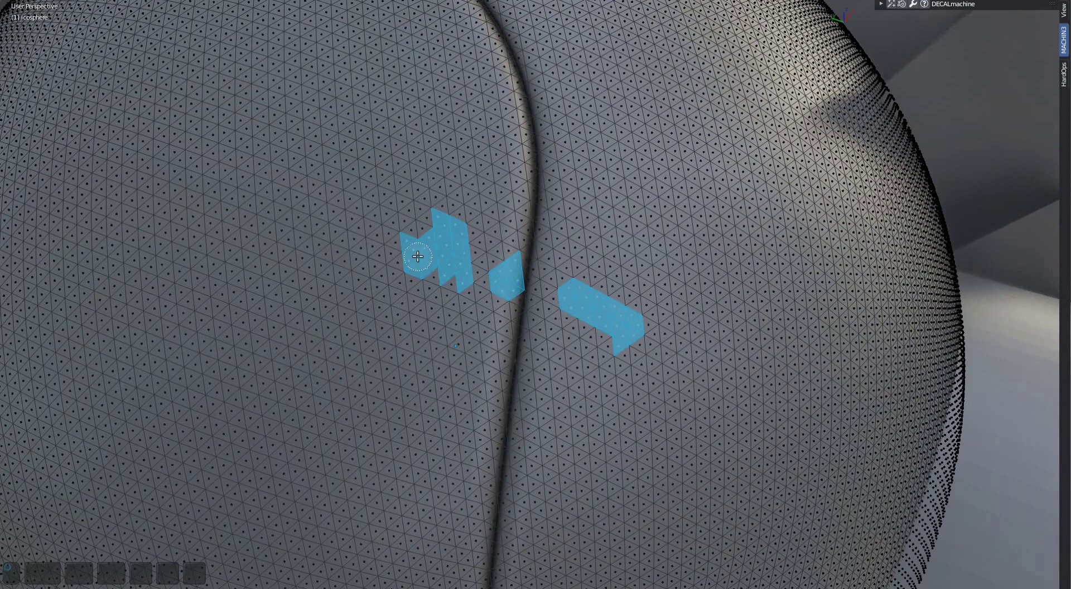
{"action": "key", "text": "Tab"}
Slice the icosphere with the large intersecting sphere to add a curved panel line
{"action": "scroll", "coordinate": [588, 403], "scroll_direction": "down", "scroll_amount": 5}
{"action": "middle_click_drag", "start_coordinate": [592, 302], "coordinate": [545, 287]}
{"action": "key", "text": "d"}
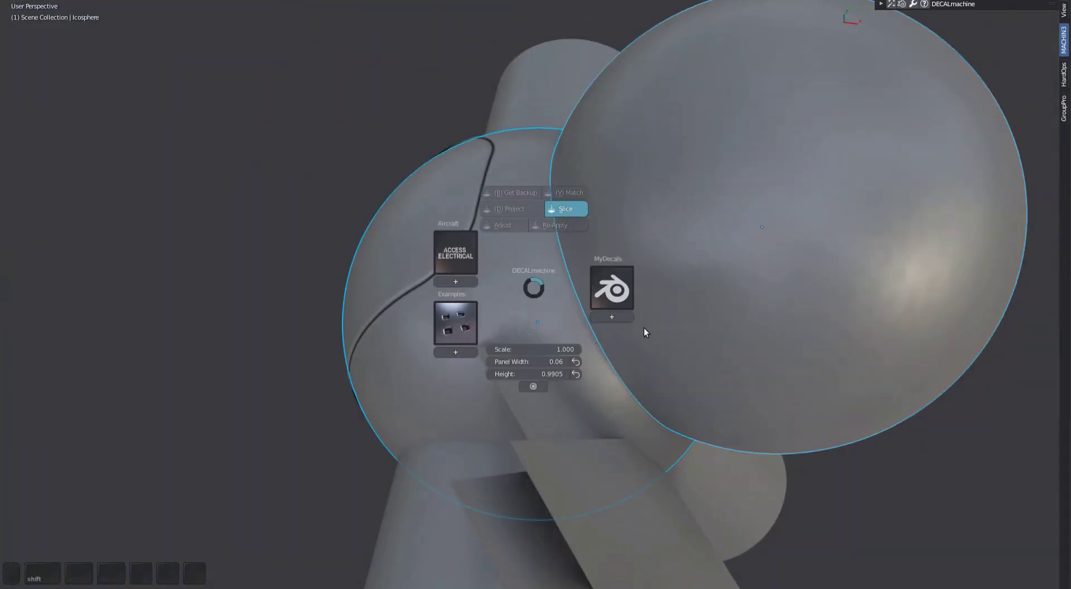
{"action": "left_click", "coordinate": [643, 332]}
{"action": "middle_click_drag", "start_coordinate": [641, 332], "coordinate": [525, 324]}
{"action": "scroll", "coordinate": [545, 292], "scroll_direction": "up", "scroll_amount": 2}
Switch the new panel line to the Example Panels_003 decal and set its width to 0.05
{"action": "key", "text": "ctrl+d"}
{"action": "scroll", "coordinate": [547, 286], "scroll_direction": "up", "scroll_amount": 1, "text": "ctrl"}
{"action": "left_click", "coordinate": [547, 286]}
{"action": "key", "text": "ctrl+d"}
{"action": "key", "text": "w"}
{"action": "left_click", "coordinate": [549, 317]}
Slice the icosphere with the wedge-shaped block cutting into its side
{"action": "scroll", "coordinate": [558, 324], "scroll_direction": "down", "scroll_amount": 4}
{"action": "left_click", "coordinate": [527, 356]}
{"action": "scroll", "coordinate": [524, 323], "scroll_direction": "up", "scroll_amount": 1}
{"action": "left_click", "coordinate": [535, 258], "text": "shift"}
{"action": "key", "text": "d"}
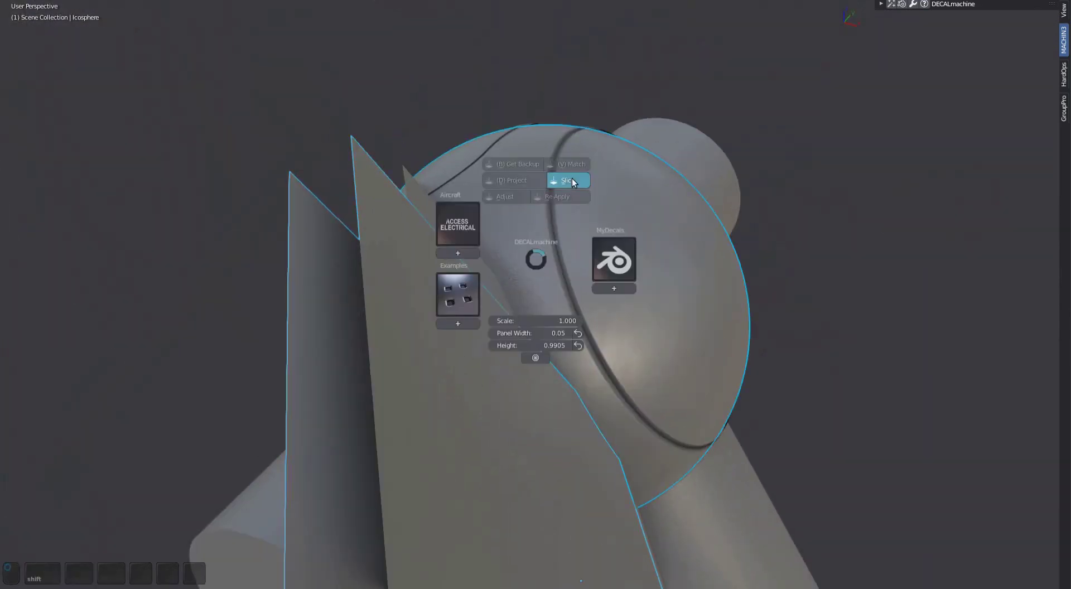
{"action": "middle_click_drag", "start_coordinate": [577, 363], "coordinate": [487, 349]}
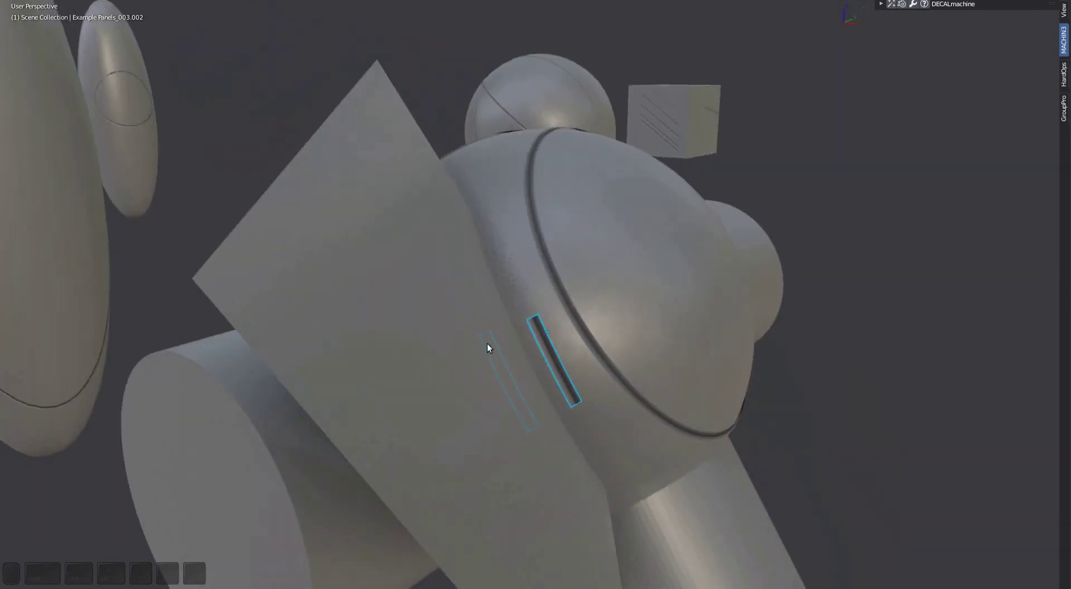
Slice the icosphere with the other flat block and the first cylinder, adding a long straight and a circular panel line
{"action": "key", "text": "d"}
{"action": "middle_click_drag", "start_coordinate": [566, 279], "coordinate": [541, 220]}
{"action": "key", "text": "d"}
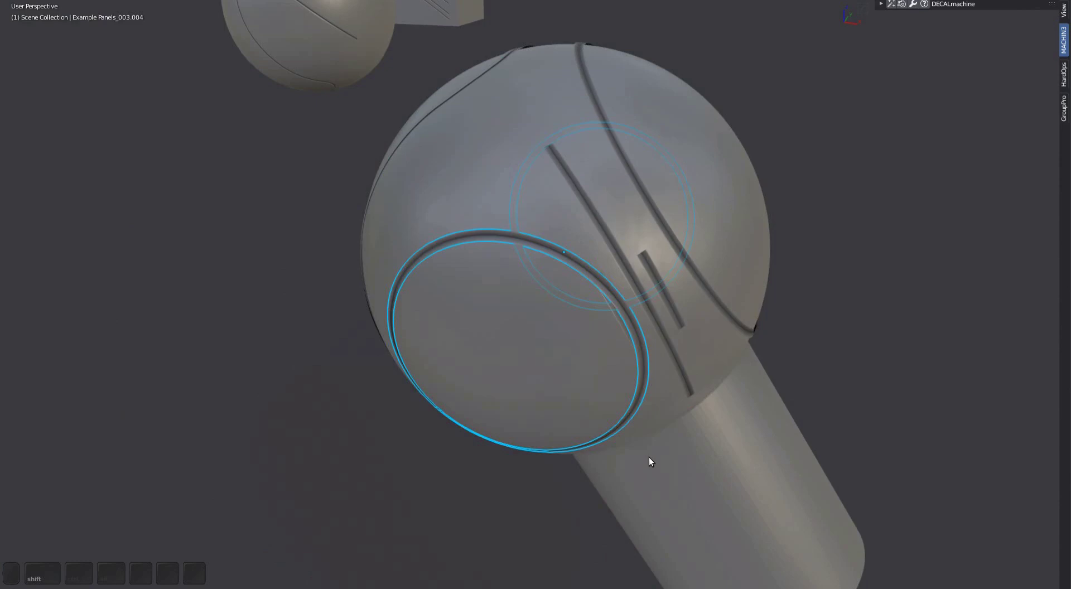
Change the circular panel line to the pipe-style Example Panels_008 decal
{"action": "middle_click_drag", "start_coordinate": [648, 456], "coordinate": [647, 327]}
{"action": "scroll", "coordinate": [636, 323], "scroll_direction": "up", "scroll_amount": 3}
{"action": "key", "text": "d"}
{"action": "key", "text": "a"}
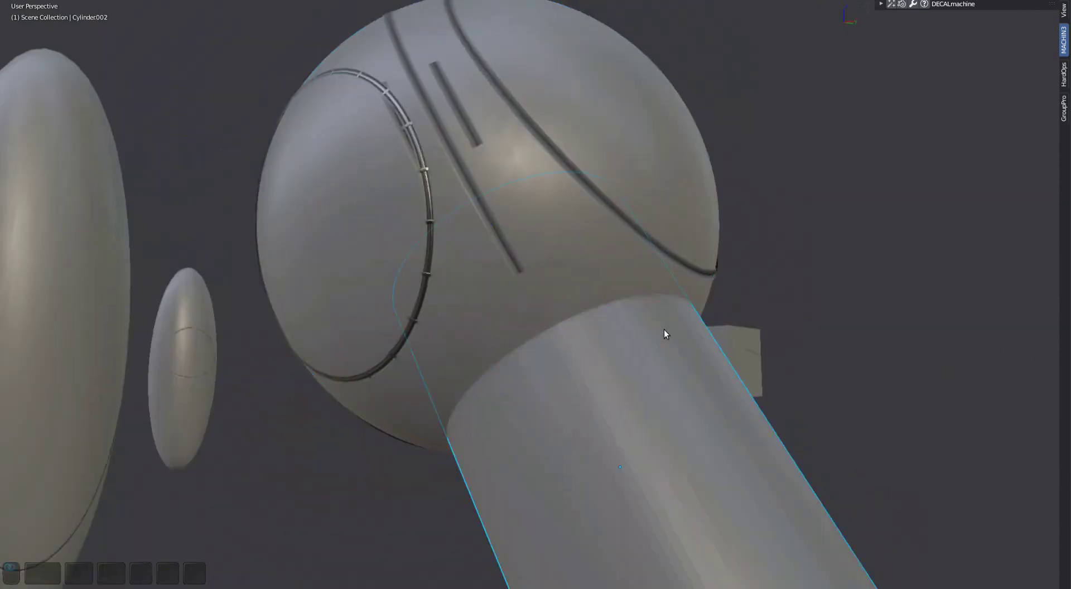
Slice the icosphere with the remaining cylinder to create a second circular pipe panel line
{"action": "left_click", "coordinate": [574, 251], "text": "shift"}
{"action": "key", "text": "d"}
{"action": "left_click", "coordinate": [609, 177]}
Increase the panel UV stretch of the second pipe line to space its clamps farther apart
{"action": "middle_click_drag", "start_coordinate": [675, 333], "coordinate": [561, 267]}
{"action": "scroll", "coordinate": [561, 267], "scroll_direction": "up", "scroll_amount": 3}
{"action": "key", "text": "d"}
{"action": "key", "text": "a"}
{"action": "key", "text": "s"}
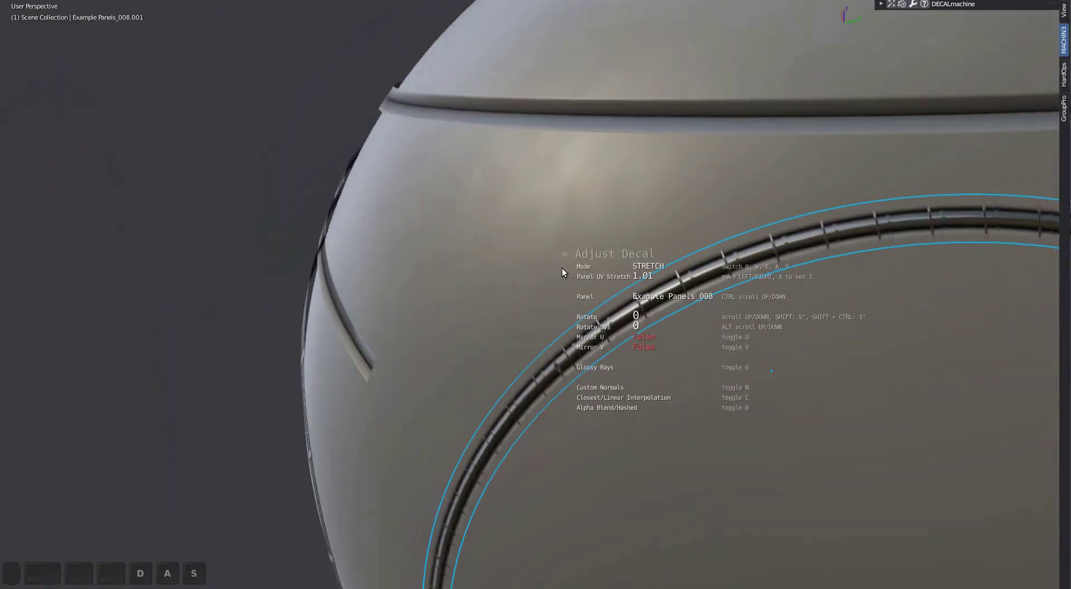
{"action": "left_click", "coordinate": [169, 300]}
Open the second pipe panel line for mesh editing and dissolve the selected geometry
{"action": "middle_click_drag", "start_coordinate": [564, 312], "coordinate": [624, 365]}
{"action": "scroll", "coordinate": [624, 365], "scroll_direction": "up", "scroll_amount": 3}
{"action": "key", "text": "Tab"}
{"action": "scroll", "coordinate": [630, 349], "scroll_direction": "up", "scroll_amount": 2}
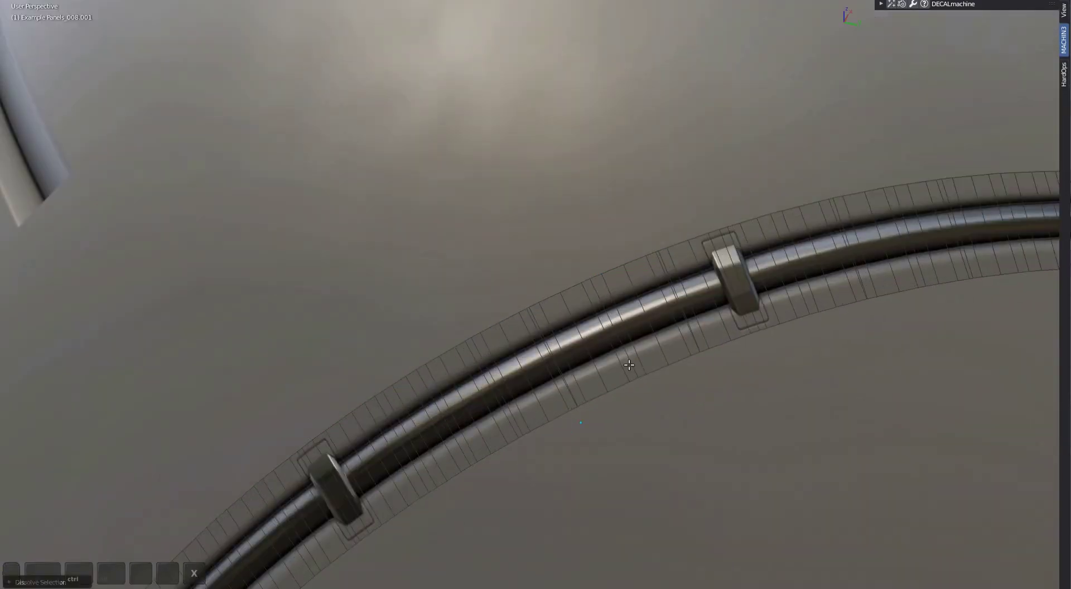
{"action": "key", "text": "Tab"}
Restore the full window layout and add a plane at the surface of the sphere with the rounded triangular panel line
{"action": "scroll", "coordinate": [619, 335], "scroll_direction": "down", "scroll_amount": 8}
{"action": "middle_click_drag", "start_coordinate": [614, 432], "coordinate": [623, 334]}
{"action": "scroll", "coordinate": [637, 436], "scroll_direction": "down", "scroll_amount": 4}
{"action": "scroll", "coordinate": [637, 436], "scroll_direction": "down", "scroll_amount": 5}
{"action": "key", "text": "ctrl+alt+space"}
{"action": "middle_click_drag", "start_coordinate": [195, 351], "coordinate": [724, 365], "text": "shift"}
{"action": "middle_click_drag", "start_coordinate": [67, 369], "coordinate": [481, 360], "text": "shift"}
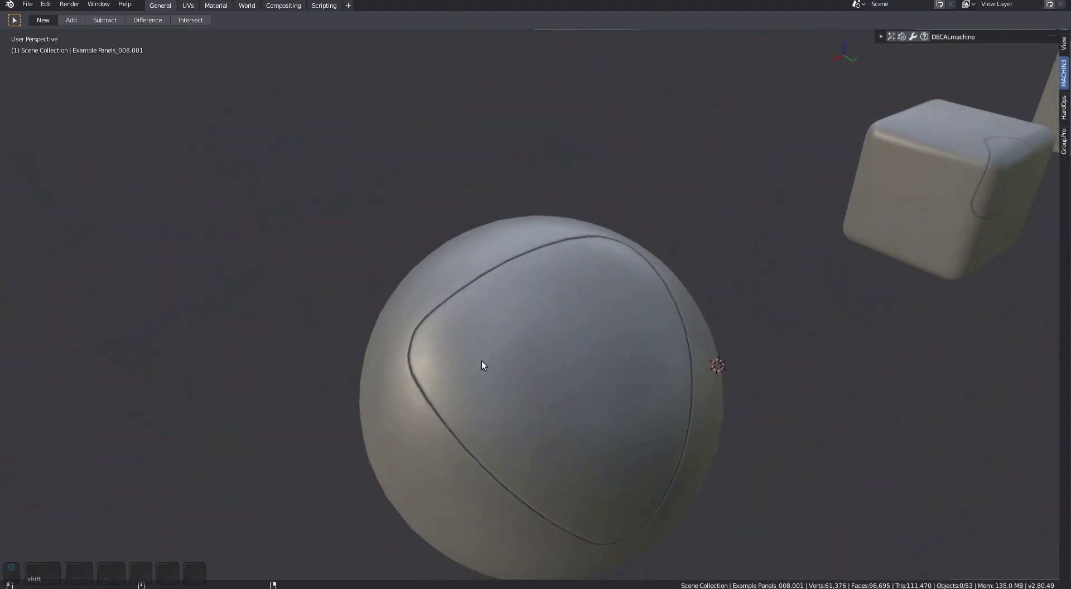
{"action": "key", "text": "shift+a"}
{"action": "left_click", "coordinate": [558, 359]}
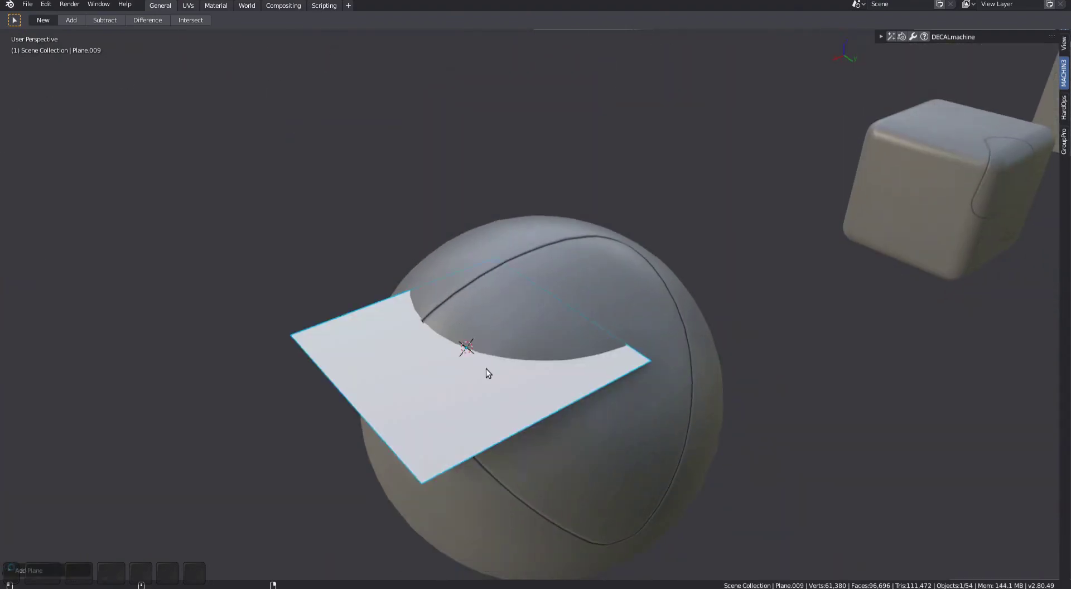
Rotate the plane upright and move it so that it cuts through the sphere across the existing panel line
{"action": "key", "text": "r"}
{"action": "key", "text": "r"}
{"action": "key", "text": "r"}
{"action": "left_click", "coordinate": [543, 106]}
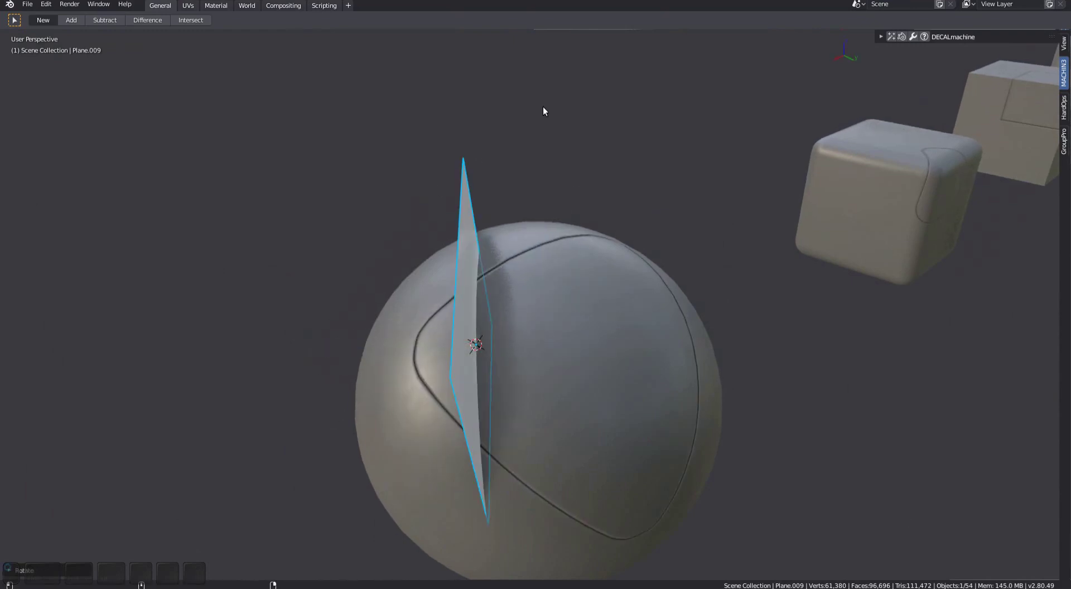
{"action": "key", "text": "r"}
{"action": "key", "text": "r"}
{"action": "left_click", "coordinate": [717, 253]}
{"action": "middle_click_drag", "start_coordinate": [716, 253], "coordinate": [736, 283]}
{"action": "key", "text": "r"}
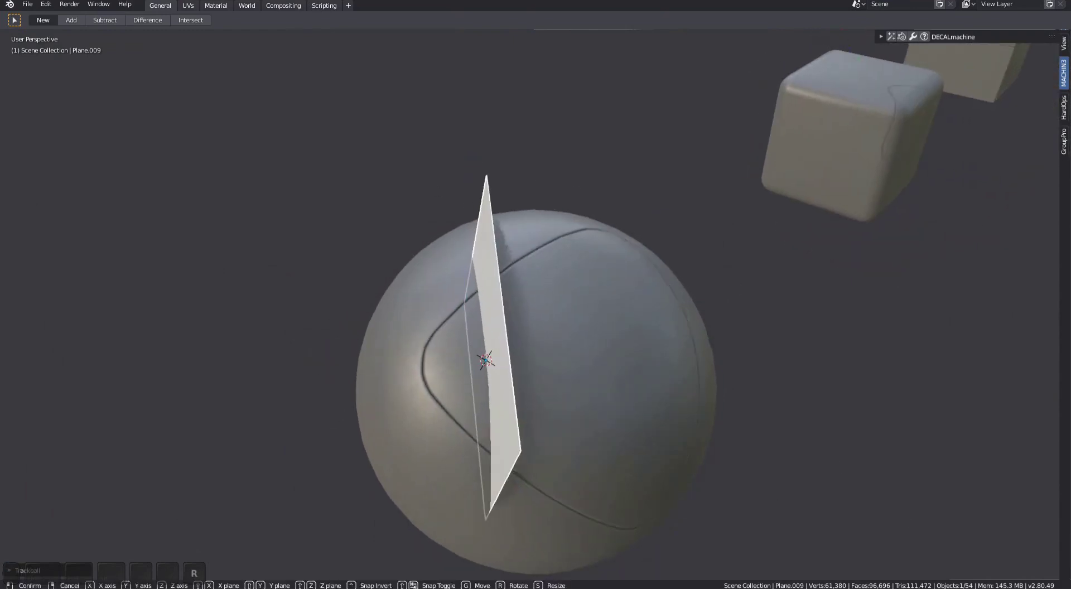
{"action": "left_click", "coordinate": [564, 420]}
{"action": "key", "text": "g"}
{"action": "left_click", "coordinate": [585, 410]}
Slice the sphere with the upright plane to add a panel line crossing the triangular one
{"action": "left_click", "coordinate": [585, 404], "text": "shift"}
{"action": "key", "text": "d"}
{"action": "left_click", "coordinate": [604, 291]}
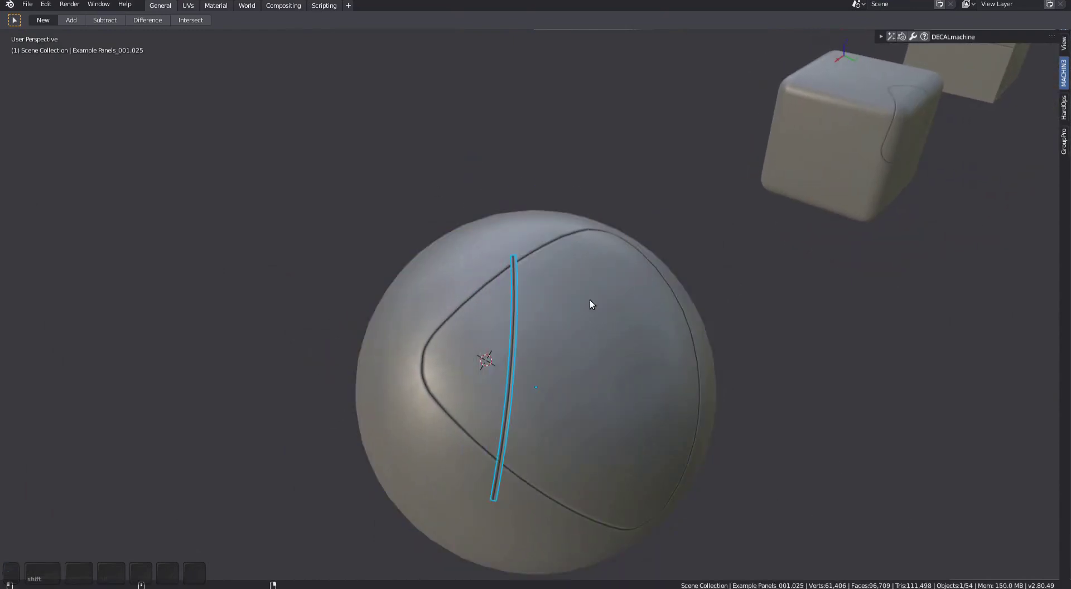
Knife-cut the new panel line's mesh diagonally near its upper crossing, parallel to the existing groove
{"action": "scroll", "coordinate": [507, 306], "scroll_direction": "up", "scroll_amount": 6}
{"action": "scroll", "coordinate": [508, 306], "scroll_direction": "up", "scroll_amount": 4}
{"action": "key", "text": "Tab"}
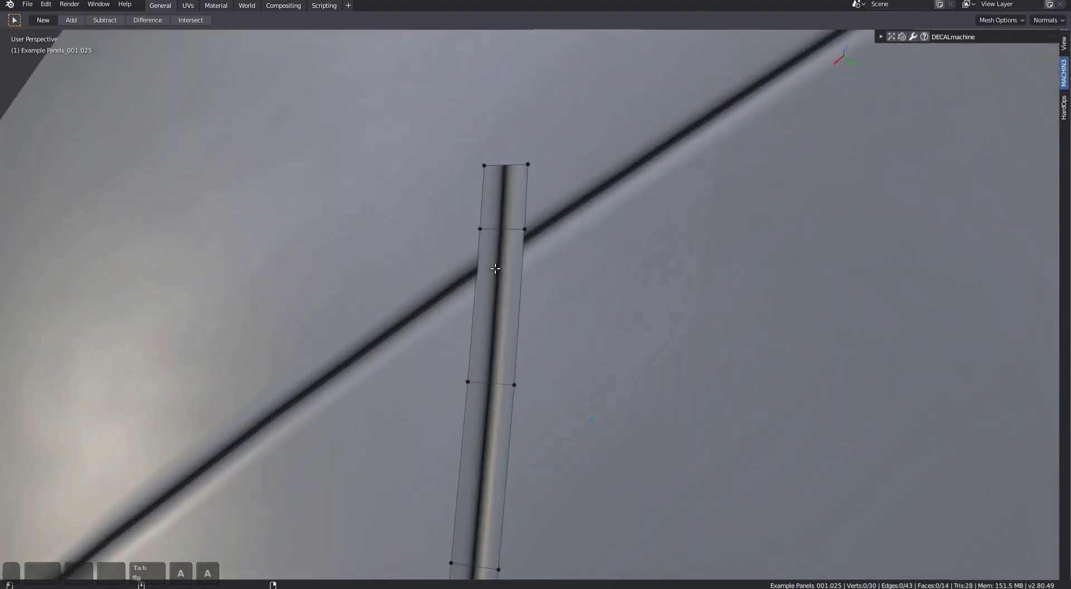
{"action": "scroll", "coordinate": [480, 318], "scroll_direction": "up", "scroll_amount": 2}
{"action": "key", "text": "k"}
{"action": "left_click", "coordinate": [568, 255]}
{"action": "key", "text": "space"}
{"action": "middle_click_drag", "start_coordinate": [540, 268], "coordinate": [533, 285]}
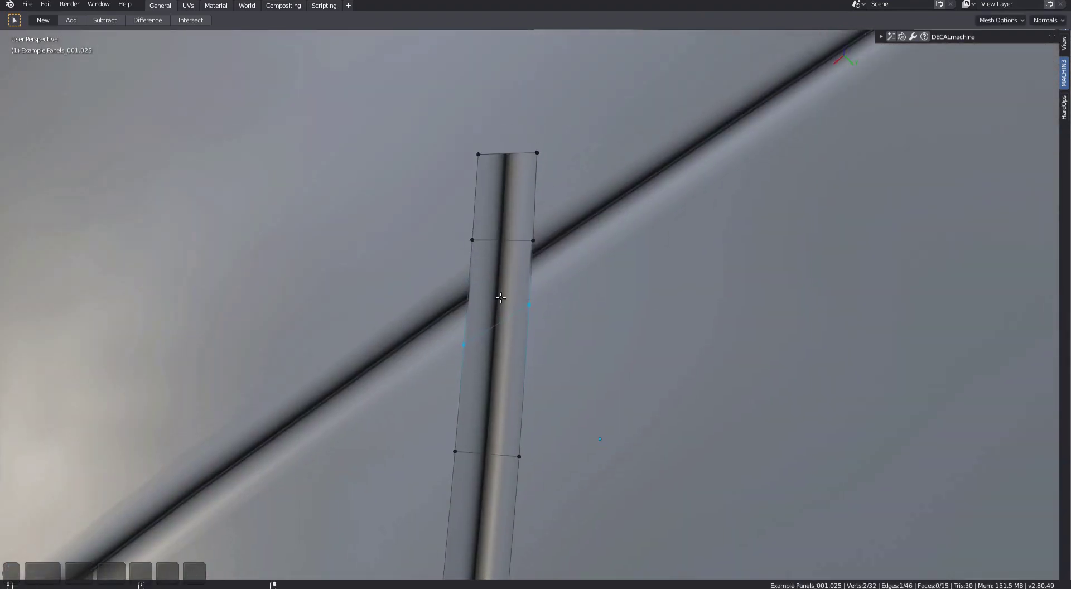
Delete the upper end of the strip that overshoots the crossing panel line
{"action": "scroll", "coordinate": [499, 296], "scroll_direction": "up", "scroll_amount": 2}
{"action": "key", "text": "3"}
{"action": "left_click", "coordinate": [498, 172]}
{"action": "key", "text": "x"}
{"action": "left_click", "coordinate": [495, 174]}
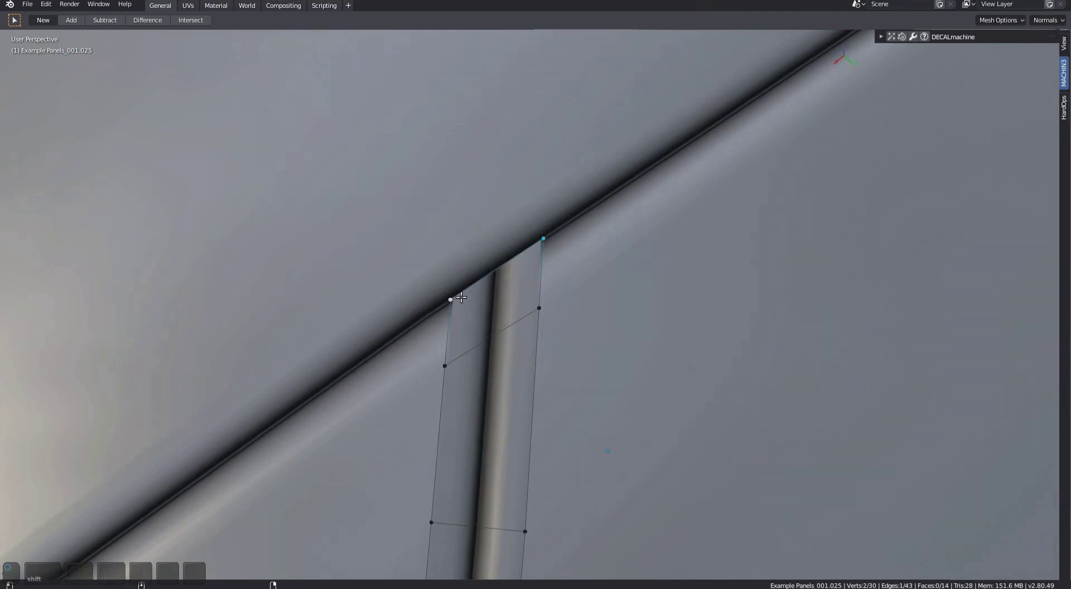
Taper the strip's upper end by pulling its two end vertices together, and unwrap the edited panel line
{"action": "left_click", "coordinate": [508, 281]}
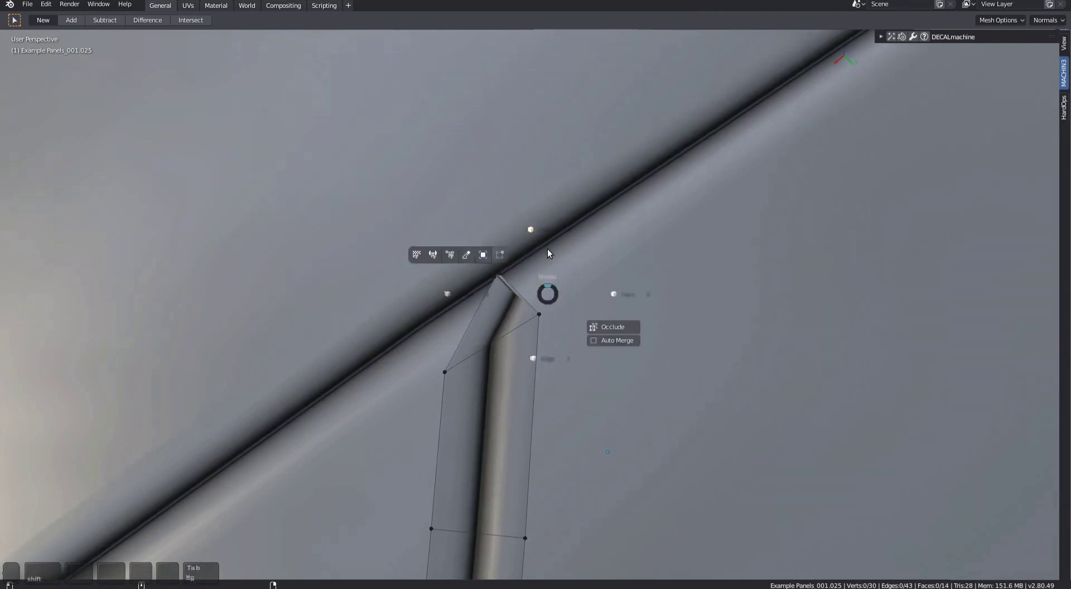
{"action": "key", "text": "Tab"}
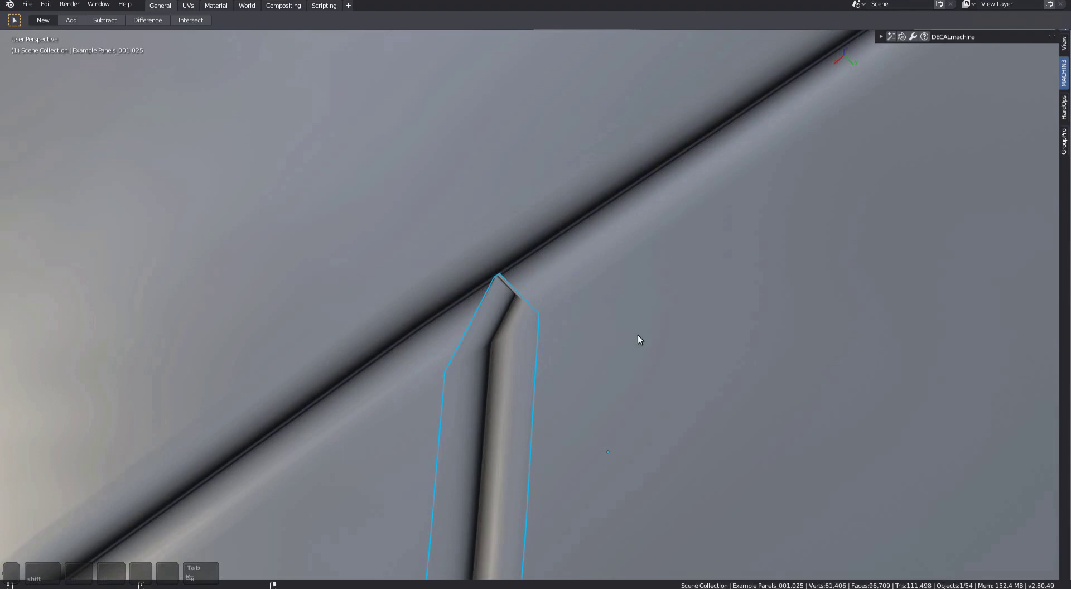
{"action": "key", "text": "d"}
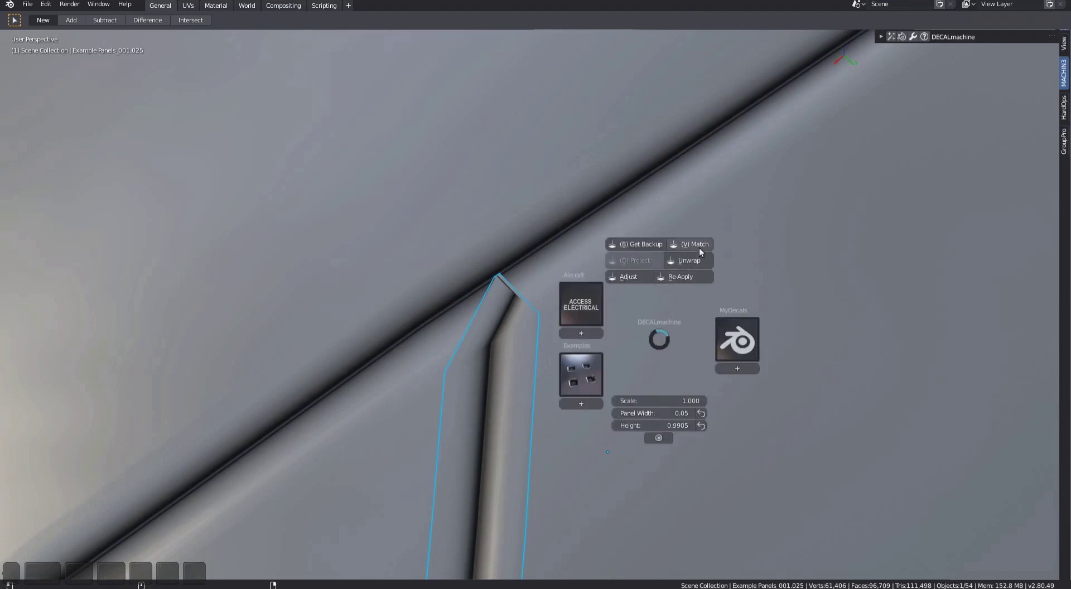
{"action": "left_click", "coordinate": [693, 271]}
Knife-cut the upright panel line's strip twice at its lower crossing, above and along the crossing groove, parallel to that groove
{"action": "scroll", "coordinate": [577, 317], "scroll_direction": "down", "scroll_amount": 6}
{"action": "scroll", "coordinate": [567, 411], "scroll_direction": "down", "scroll_amount": 2}
{"action": "middle_click_drag", "start_coordinate": [568, 411], "coordinate": [582, 128], "text": "shift"}
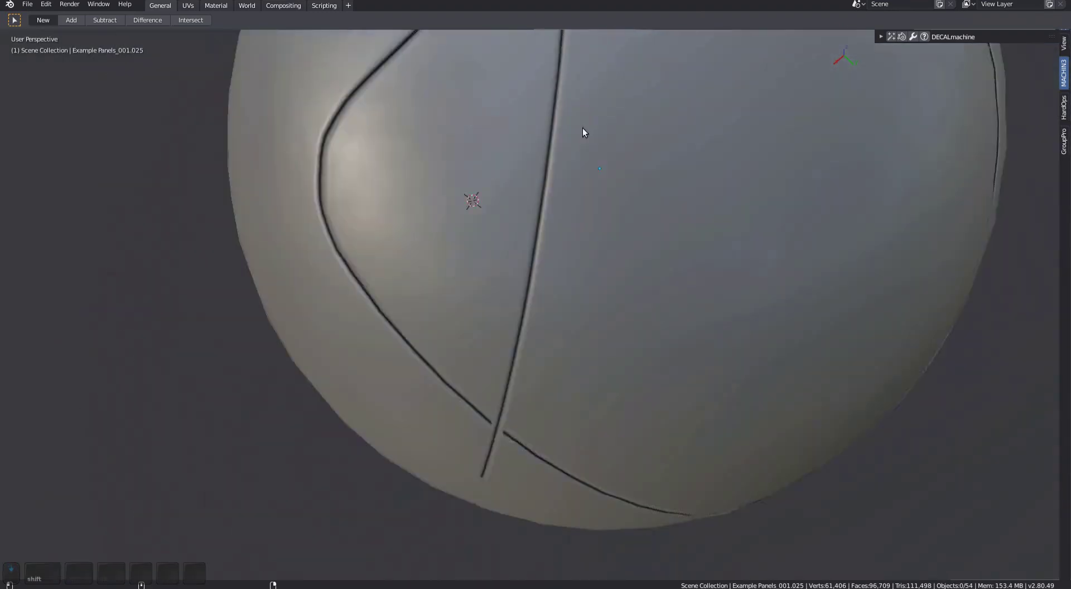
{"action": "scroll", "coordinate": [531, 328], "scroll_direction": "up", "scroll_amount": 5}
{"action": "middle_click_drag", "start_coordinate": [540, 385], "coordinate": [502, 272]}
{"action": "key", "text": "Tab"}
{"action": "key", "text": "k"}
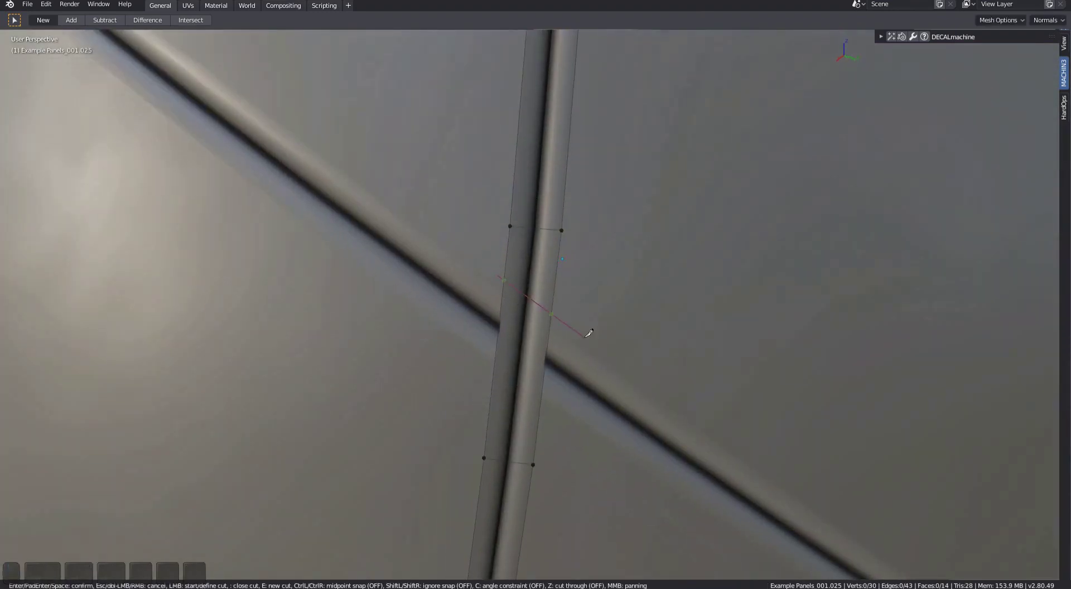
{"action": "key", "text": "a"}
{"action": "middle_click_drag", "start_coordinate": [533, 351], "coordinate": [475, 294]}
{"action": "key", "text": "2"}
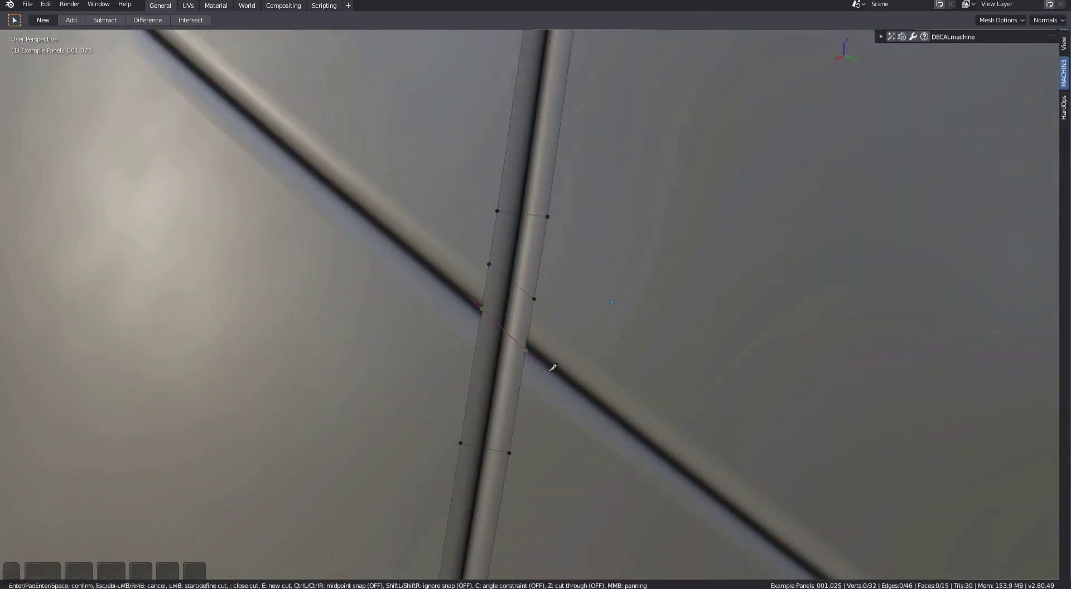
{"action": "left_click", "coordinate": [558, 368]}
{"action": "key", "text": "space"}
Delete the faces of the upright strip that overshoot the crossing panel line at its lower end
{"action": "key", "text": "3"}
{"action": "left_click", "coordinate": [494, 368]}
{"action": "scroll", "coordinate": [494, 385], "scroll_direction": "down", "scroll_amount": 2}
{"action": "left_click", "coordinate": [506, 345], "text": "shift"}
{"action": "left_click", "coordinate": [502, 388], "text": "shift"}
{"action": "key", "text": "x"}
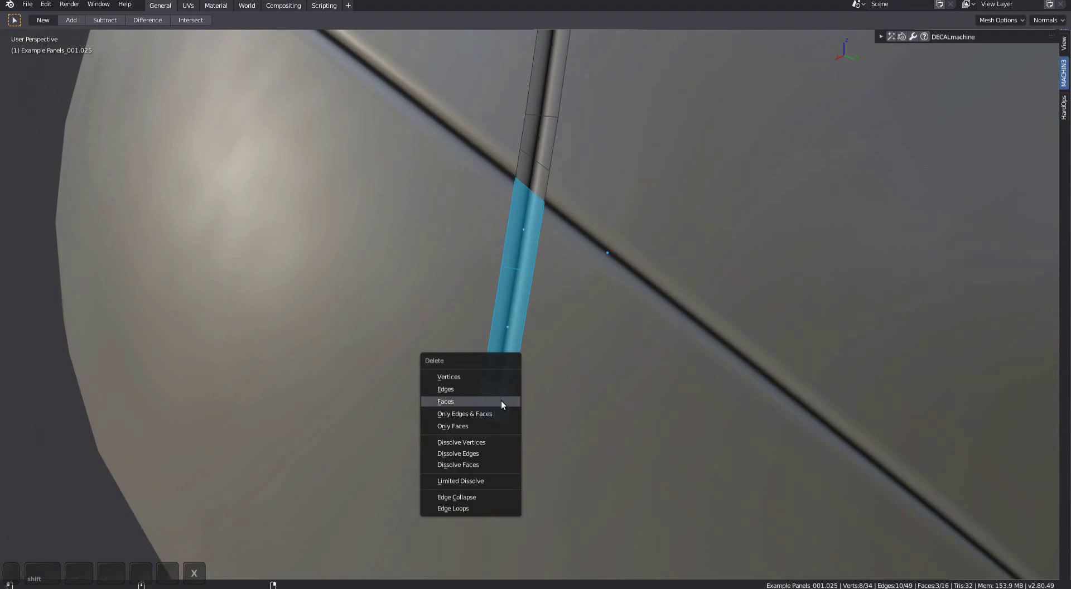
{"action": "left_click", "coordinate": [501, 401]}
Taper the strip's lower end by scaling its two end vertices together at the crossing groove
{"action": "middle_click_drag", "start_coordinate": [502, 403], "coordinate": [572, 394], "text": "shift"}
{"action": "left_click", "coordinate": [562, 329], "text": "shift"}
{"action": "middle_click_drag", "start_coordinate": [562, 329], "coordinate": [567, 354], "text": "shift"}
{"action": "key", "text": "s"}
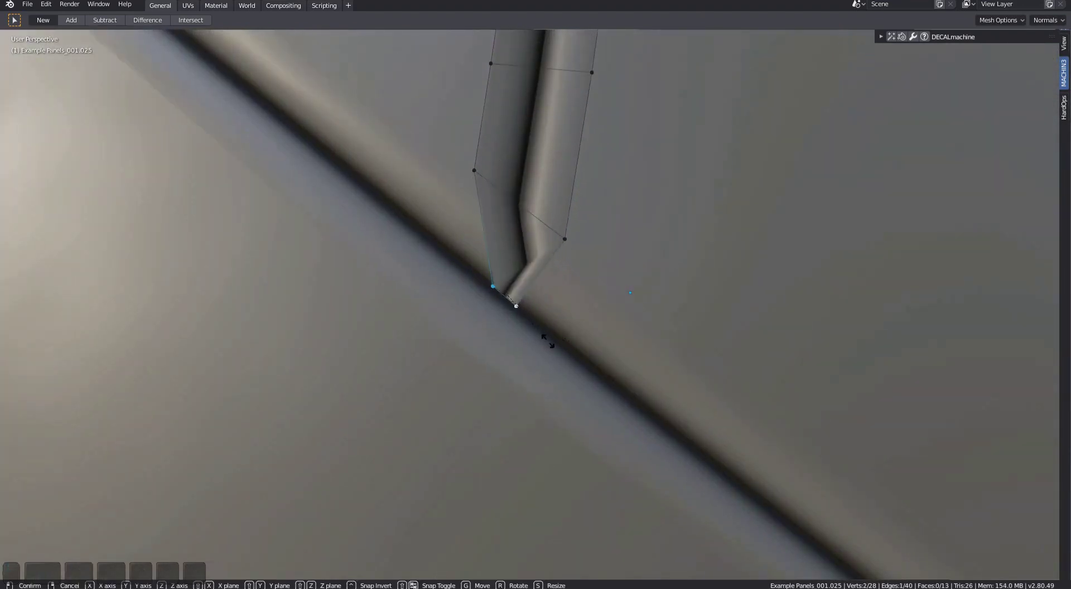
{"action": "left_click", "coordinate": [513, 309]}
Leave mesh editing and unwrap the trimmed panel line decal so its groove runs straight into the joint
{"action": "key", "text": "Tab"}
{"action": "middle_click_drag", "start_coordinate": [567, 198], "coordinate": [556, 244], "text": "shift"}
{"action": "key", "text": "d"}
{"action": "left_click", "coordinate": [586, 168]}
{"action": "key", "text": "alt+a"}
{"action": "middle_click_drag", "start_coordinate": [595, 208], "coordinate": [557, 296], "text": "shift"}
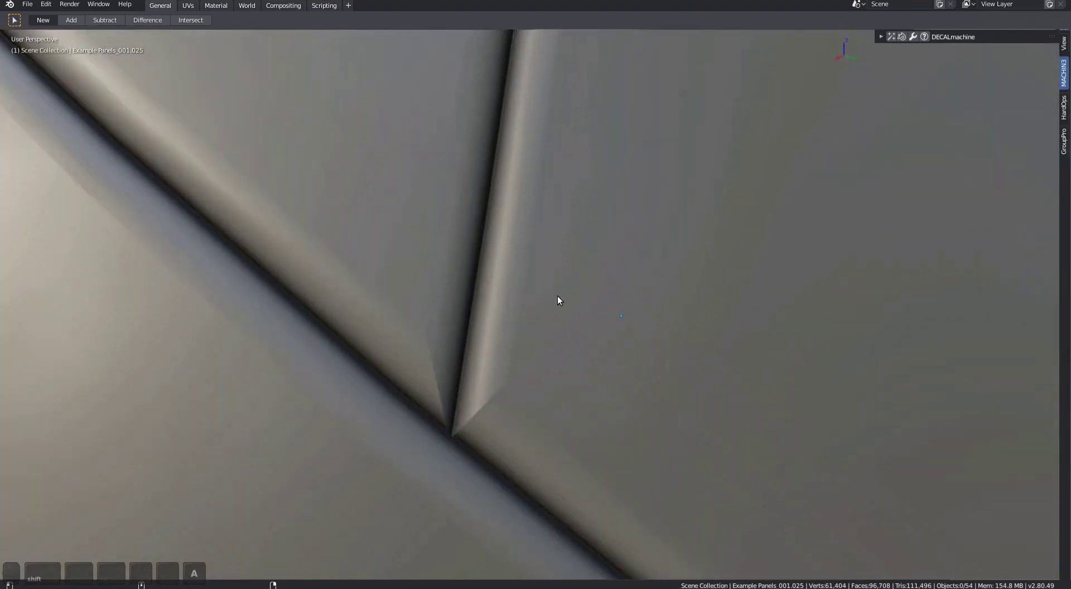
Switch the sphere's joined panel lines to the Example Panels_003 decal type
{"action": "scroll", "coordinate": [535, 309], "scroll_direction": "down", "scroll_amount": 5}
{"action": "scroll", "coordinate": [665, 376], "scroll_direction": "up", "scroll_amount": 2, "text": "ctrl"}
{"action": "left_click", "coordinate": [664, 376]}
{"action": "key", "text": "alt+a"}
{"action": "scroll", "coordinate": [665, 375], "scroll_direction": "down", "scroll_amount": 2}
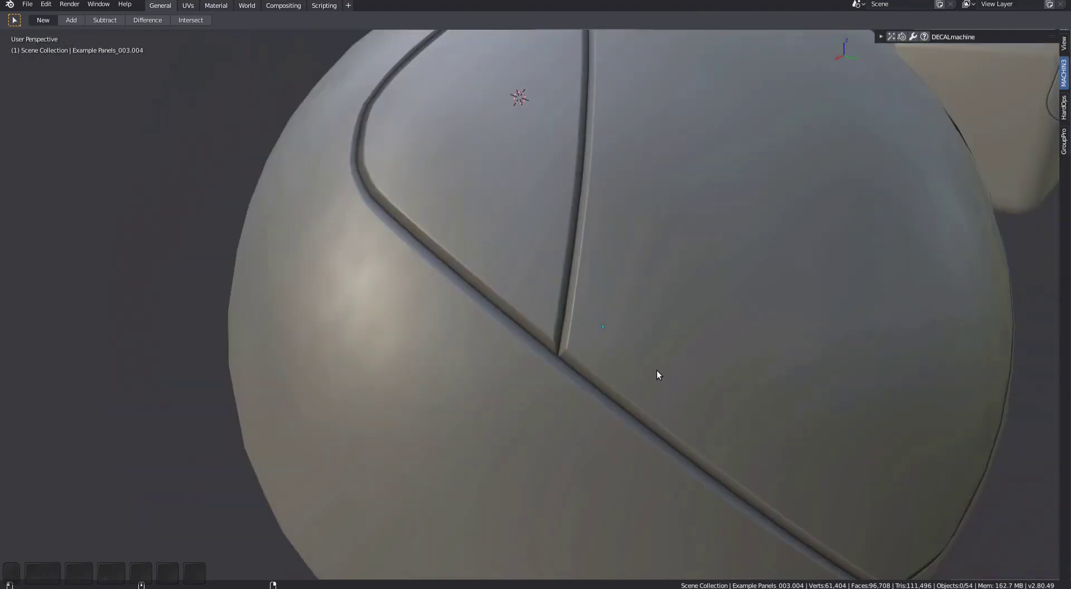
{"action": "scroll", "coordinate": [638, 297], "scroll_direction": "down", "scroll_amount": 3}
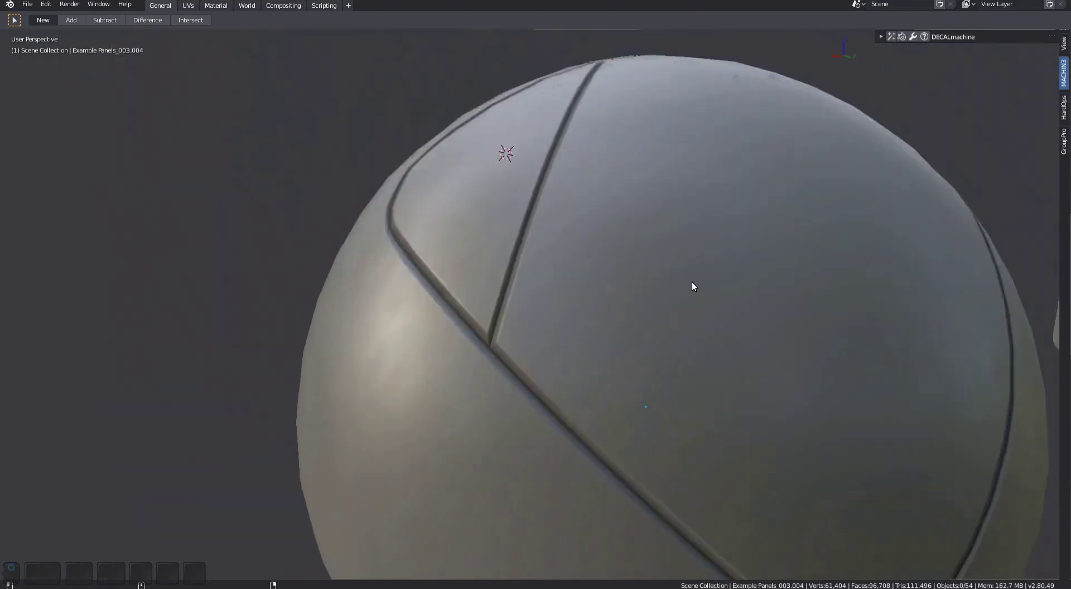